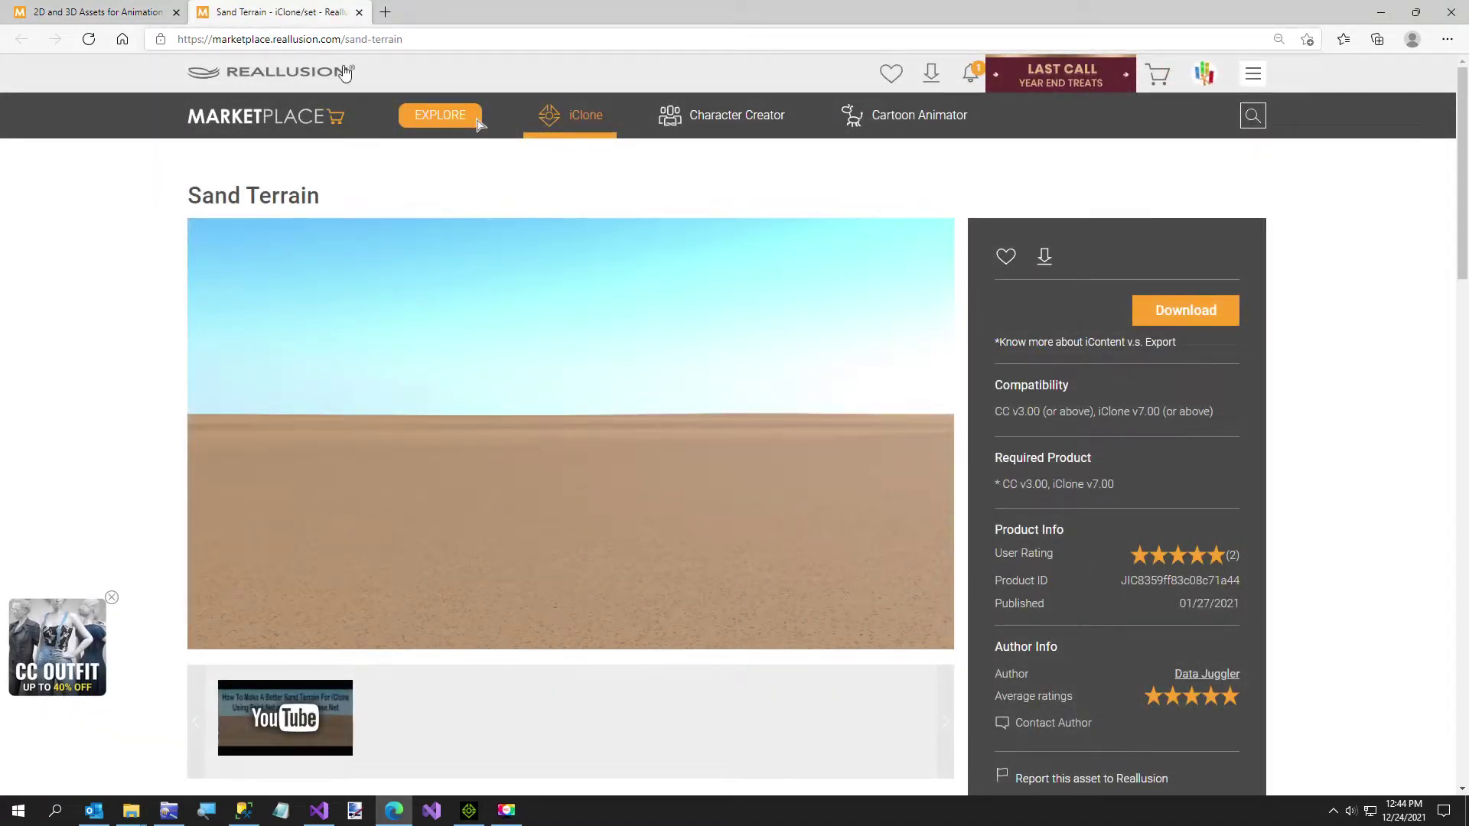
Close the Sand Terrain marketplace page and the browser, returning to iClone
{"action": "mouse_move", "coordinate": [574, 115]}
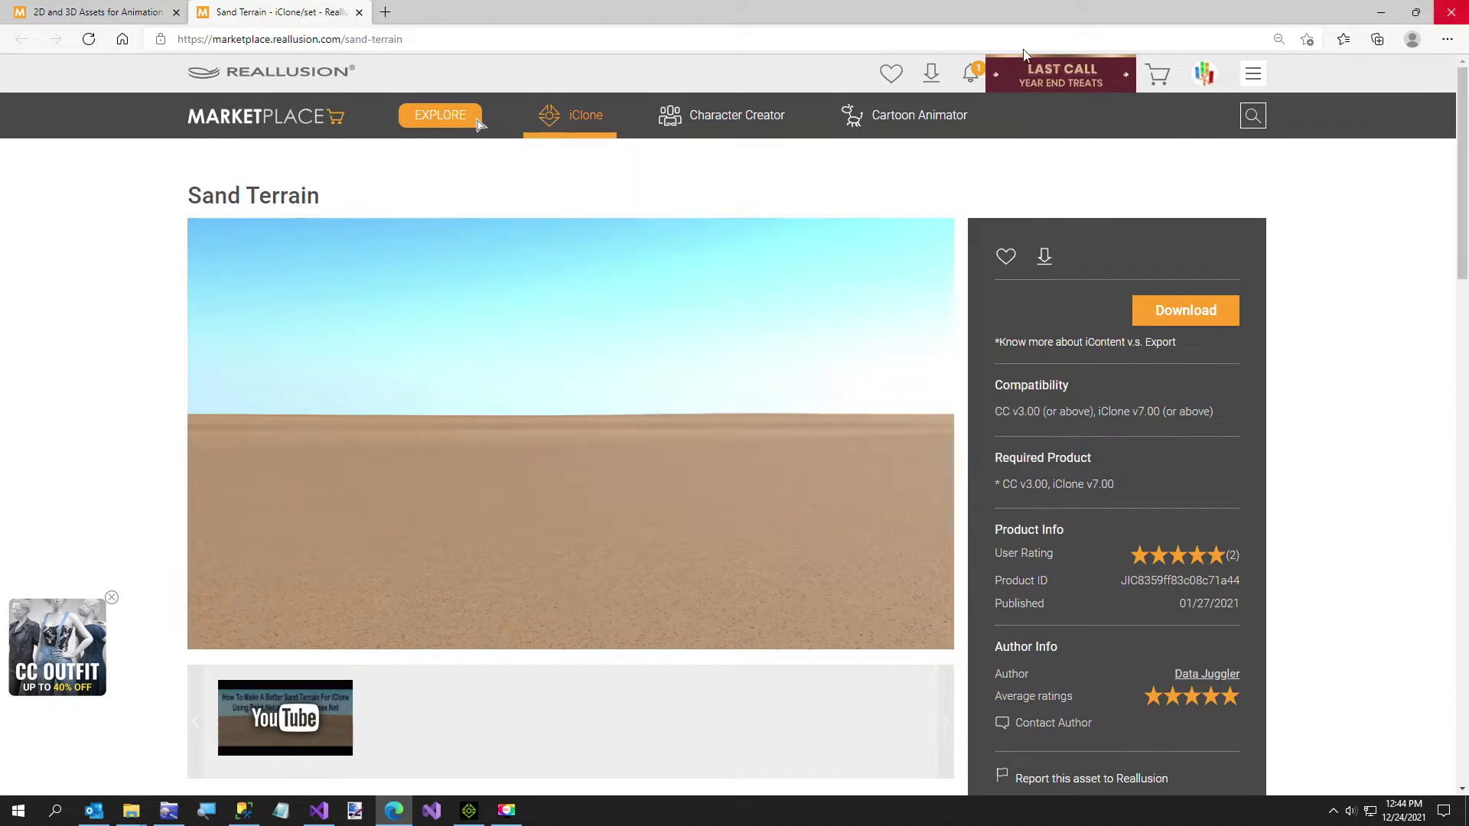
{"action": "left_click", "coordinate": [359, 13]}
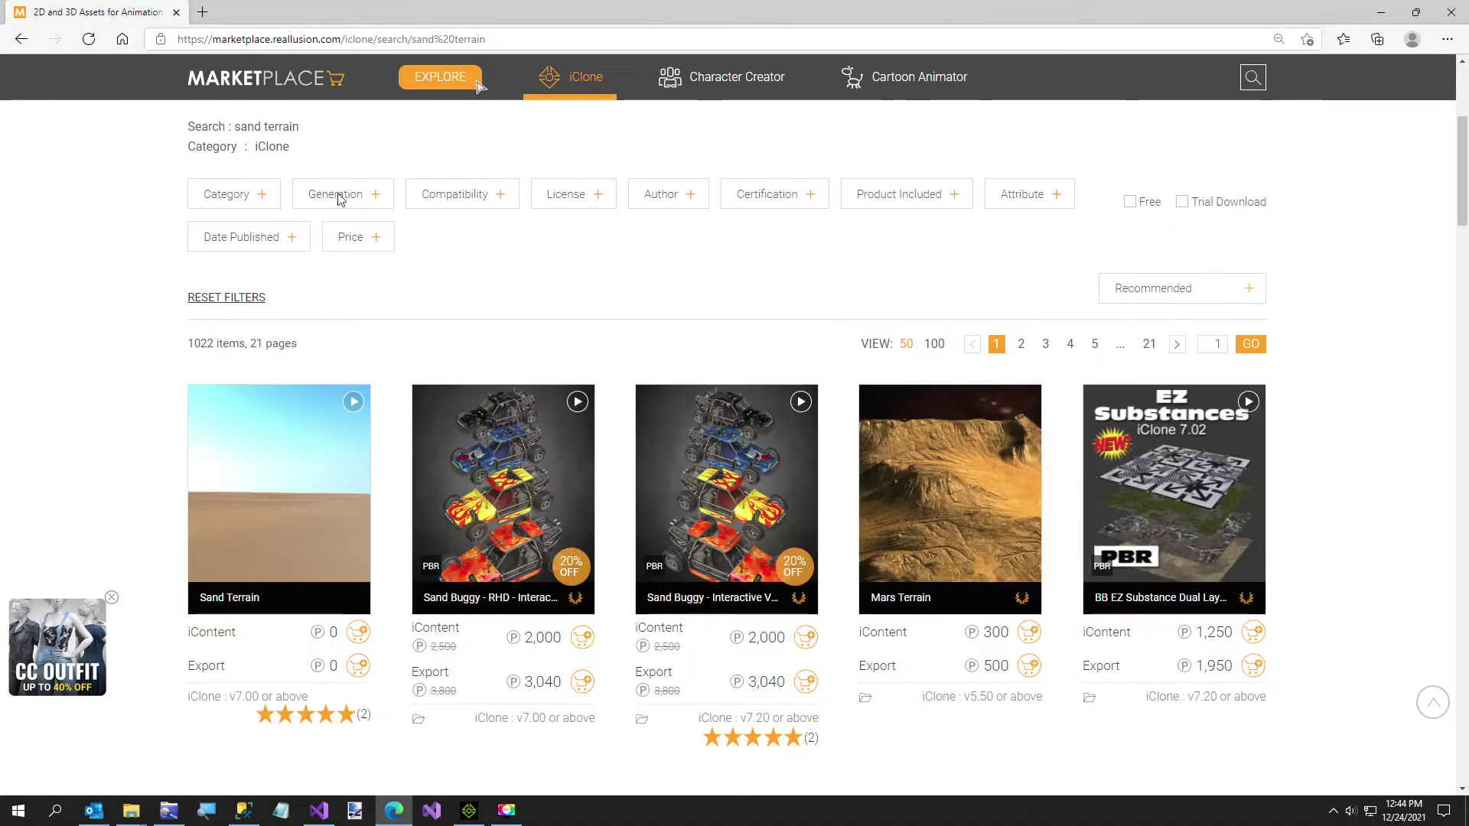
{"action": "left_click", "coordinate": [1451, 11]}
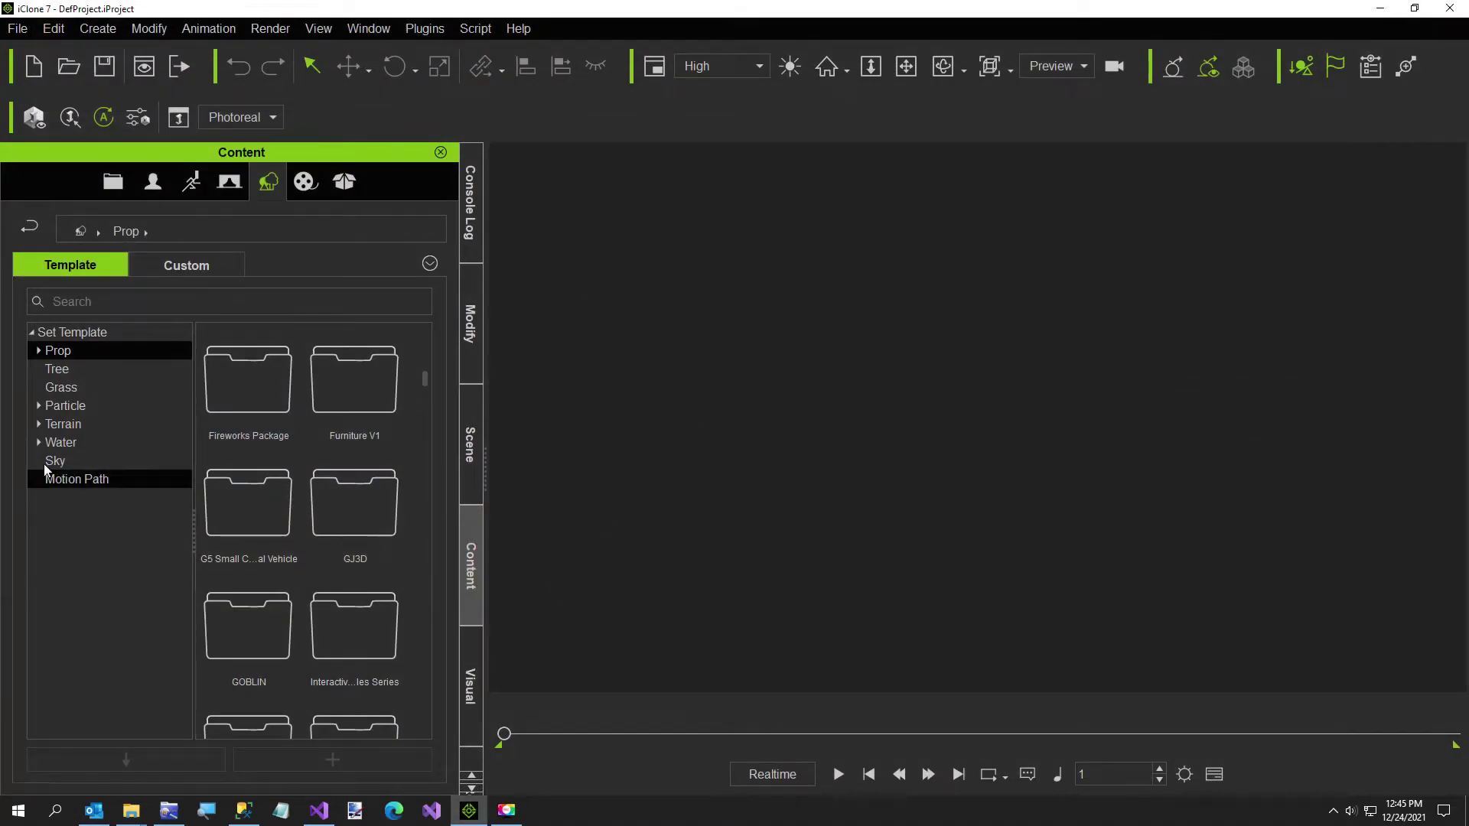
Load the Dirt terrain from the Mesh_Medium terrain templates and view the whole mesh
{"action": "left_click", "coordinate": [38, 425]}
{"action": "left_click", "coordinate": [79, 462]}
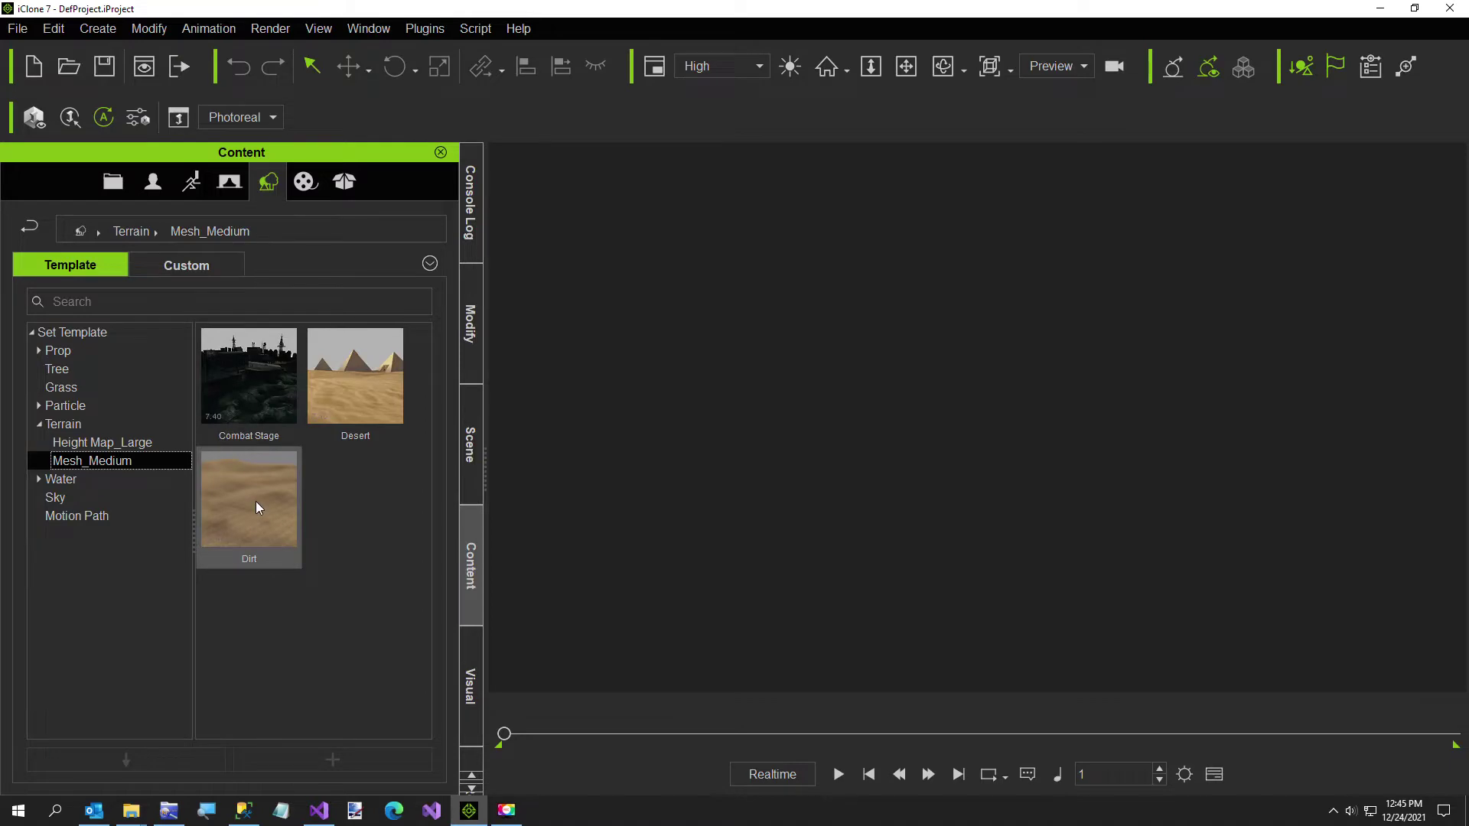
{"action": "double_click", "coordinate": [256, 502]}
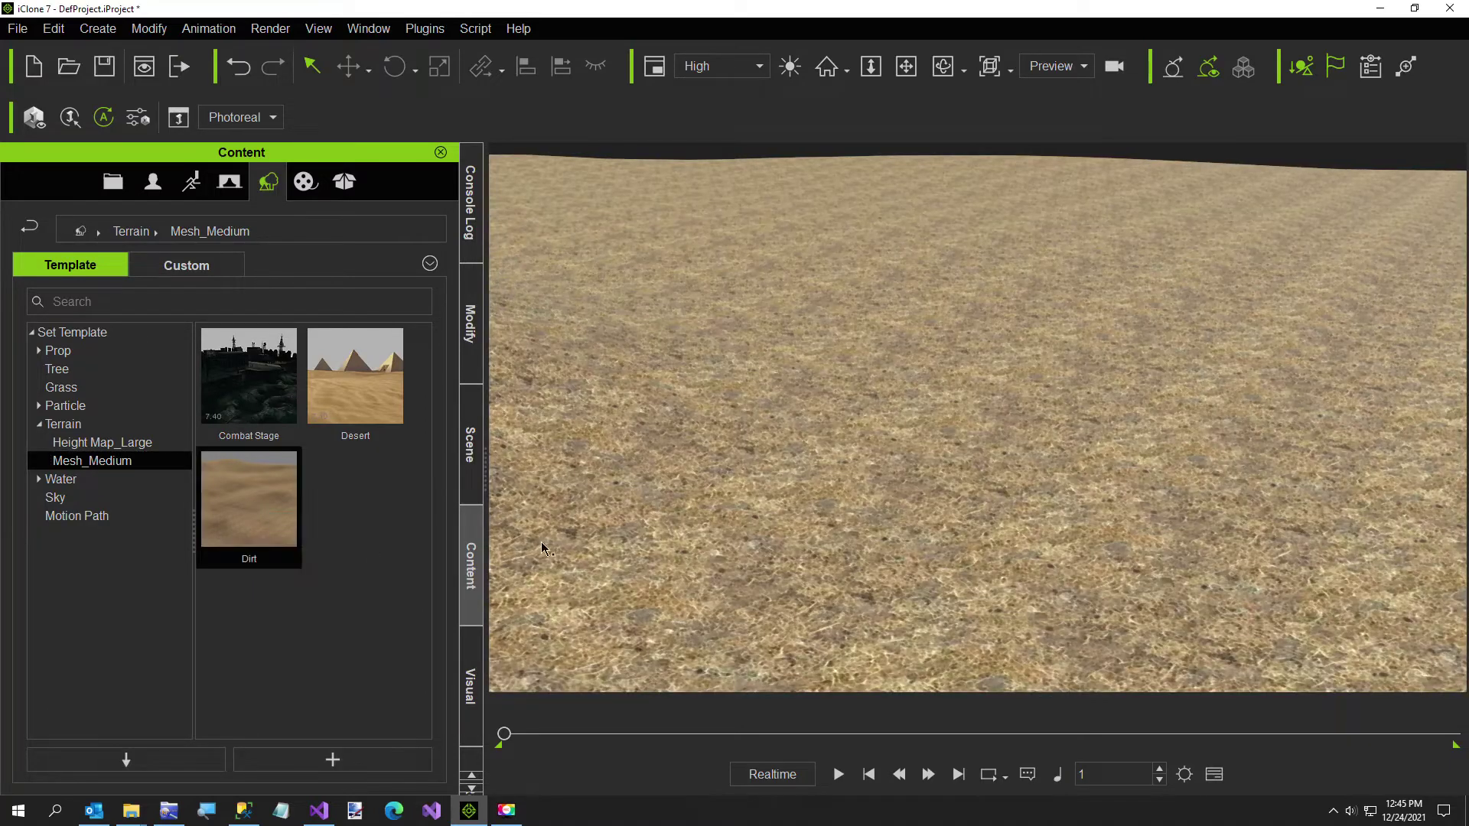
{"action": "scroll", "coordinate": [685, 498], "scroll_direction": "down", "scroll_amount": 10}
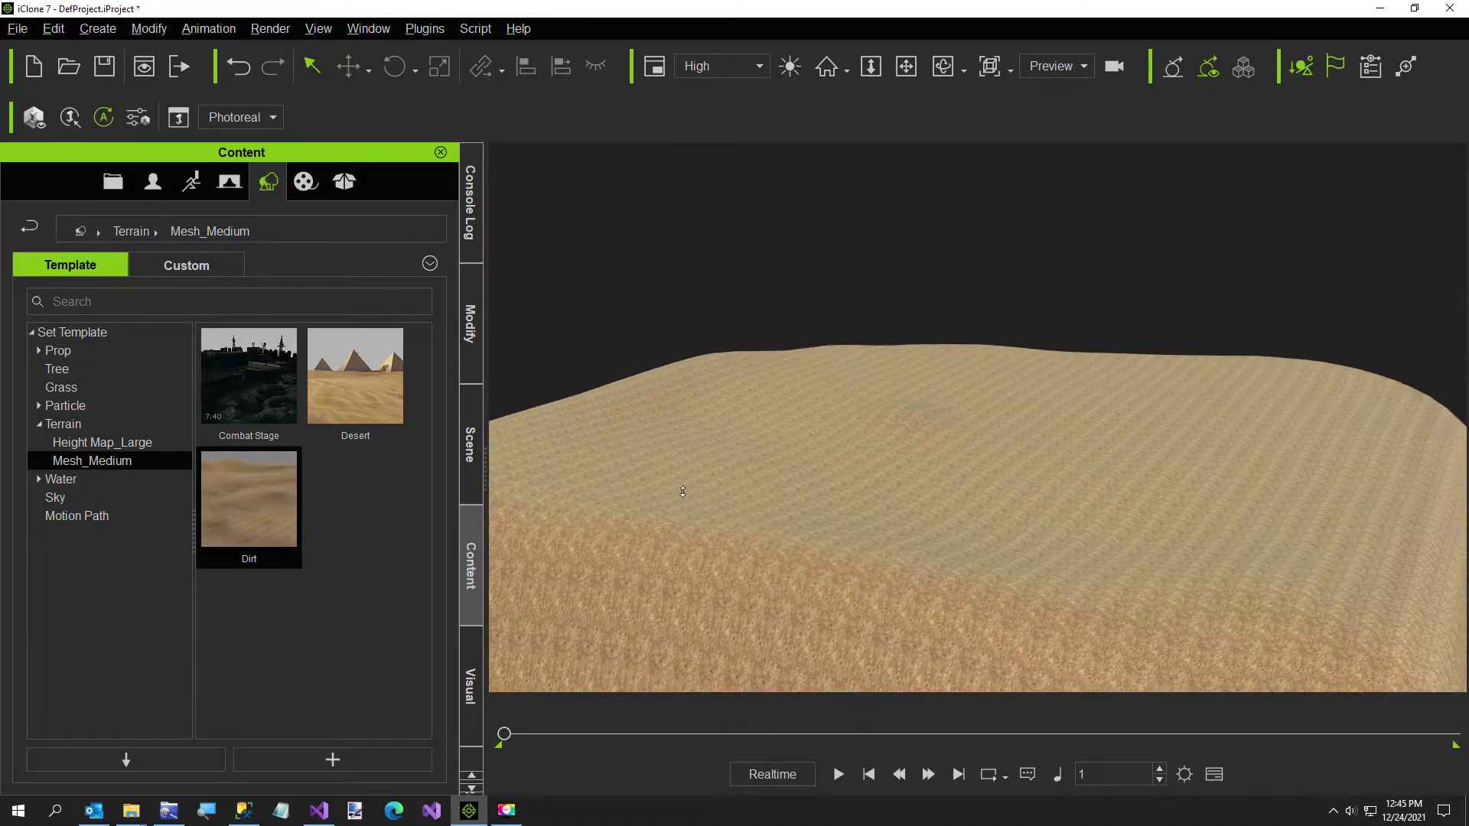
{"action": "right_click_drag", "start_coordinate": [681, 490], "coordinate": [809, 495]}
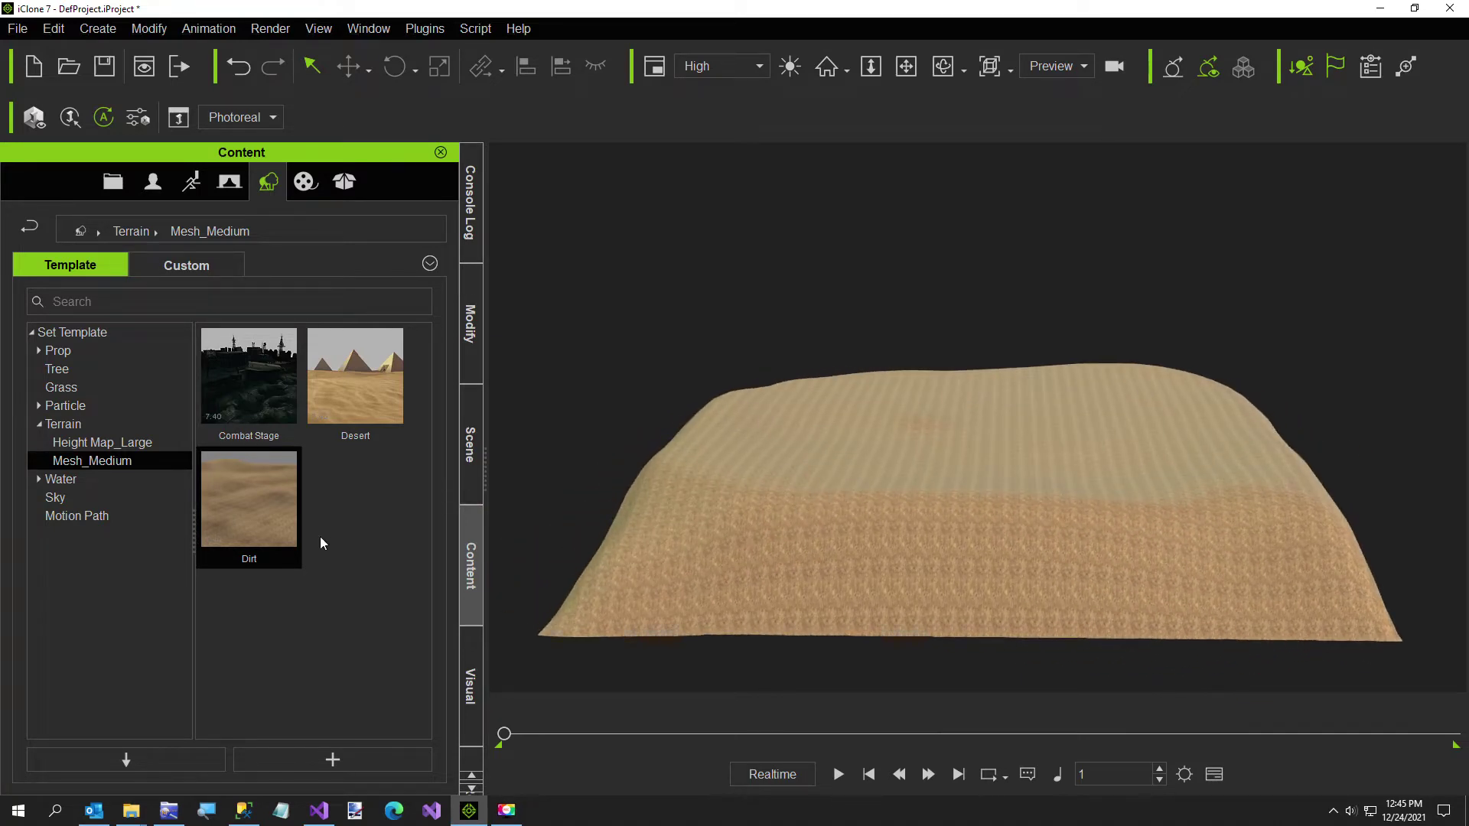
Convert the Dirt terrain to a prop and scale it down along Z until it is nearly flat
{"action": "left_click", "coordinate": [466, 392]}
{"action": "left_click", "coordinate": [19, 280]}
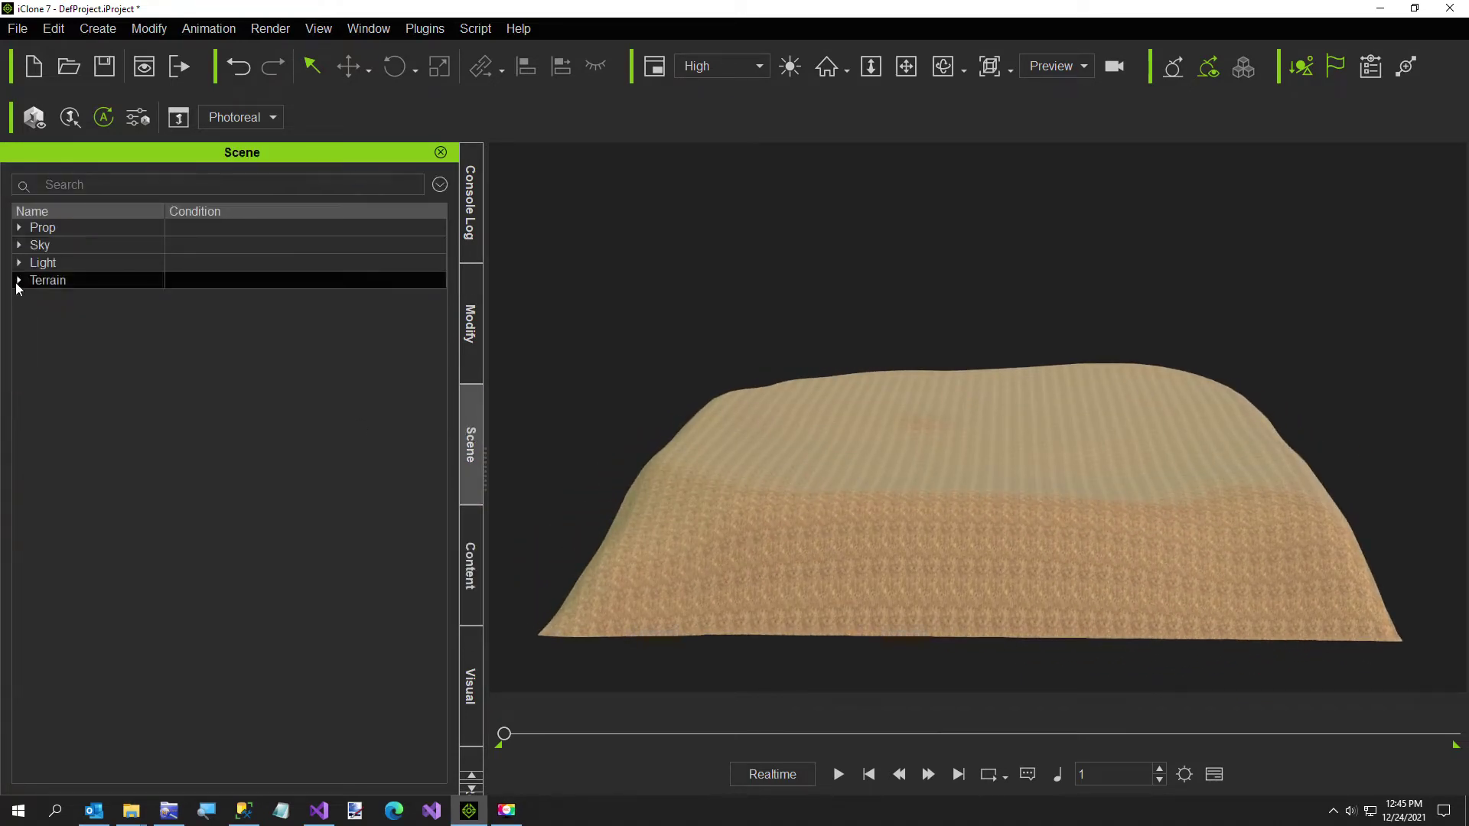
{"action": "left_click", "coordinate": [61, 297]}
{"action": "left_click", "coordinate": [148, 31]}
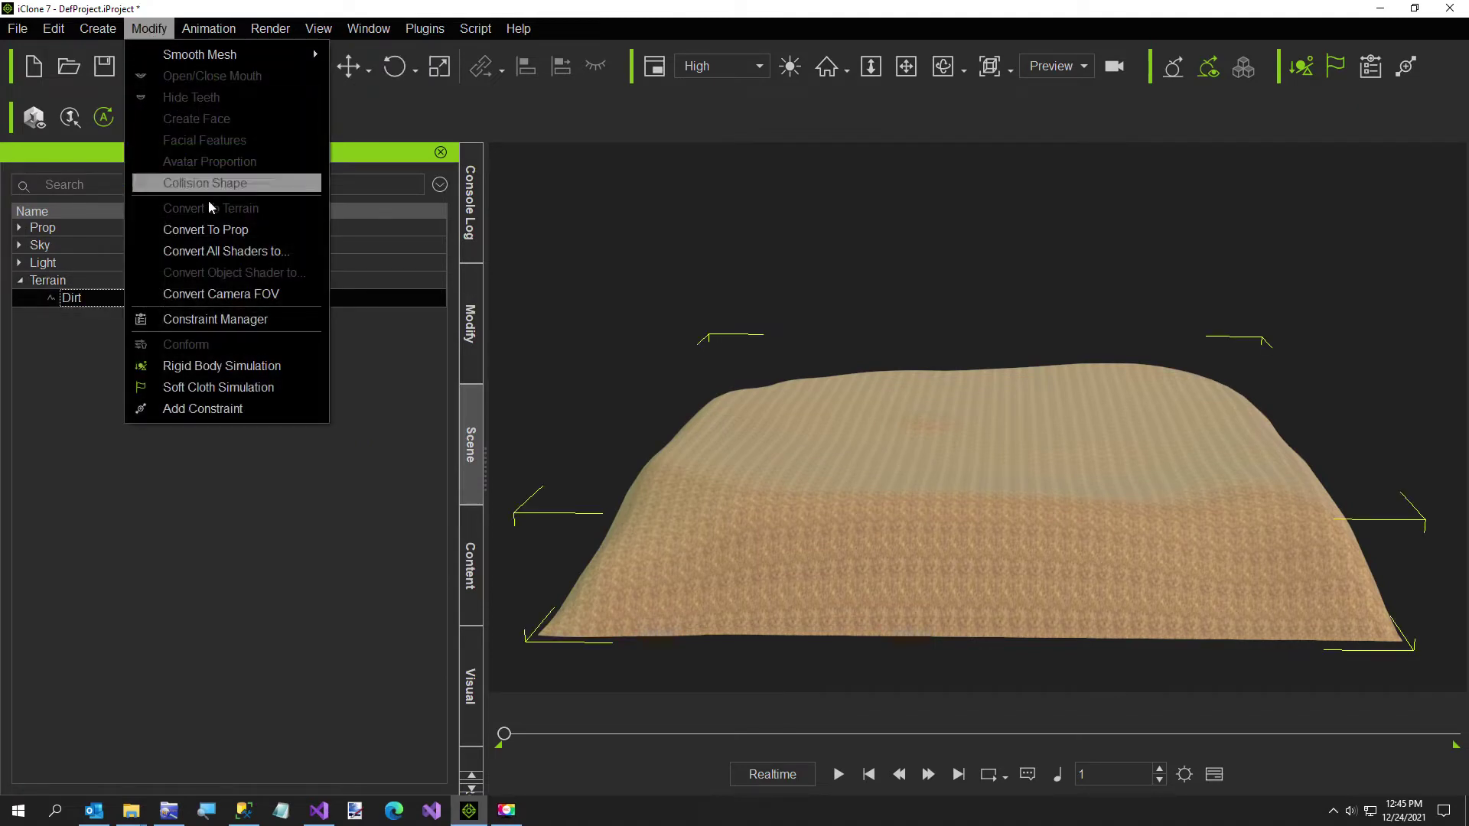
{"action": "left_click", "coordinate": [210, 229]}
{"action": "key", "text": "r"}
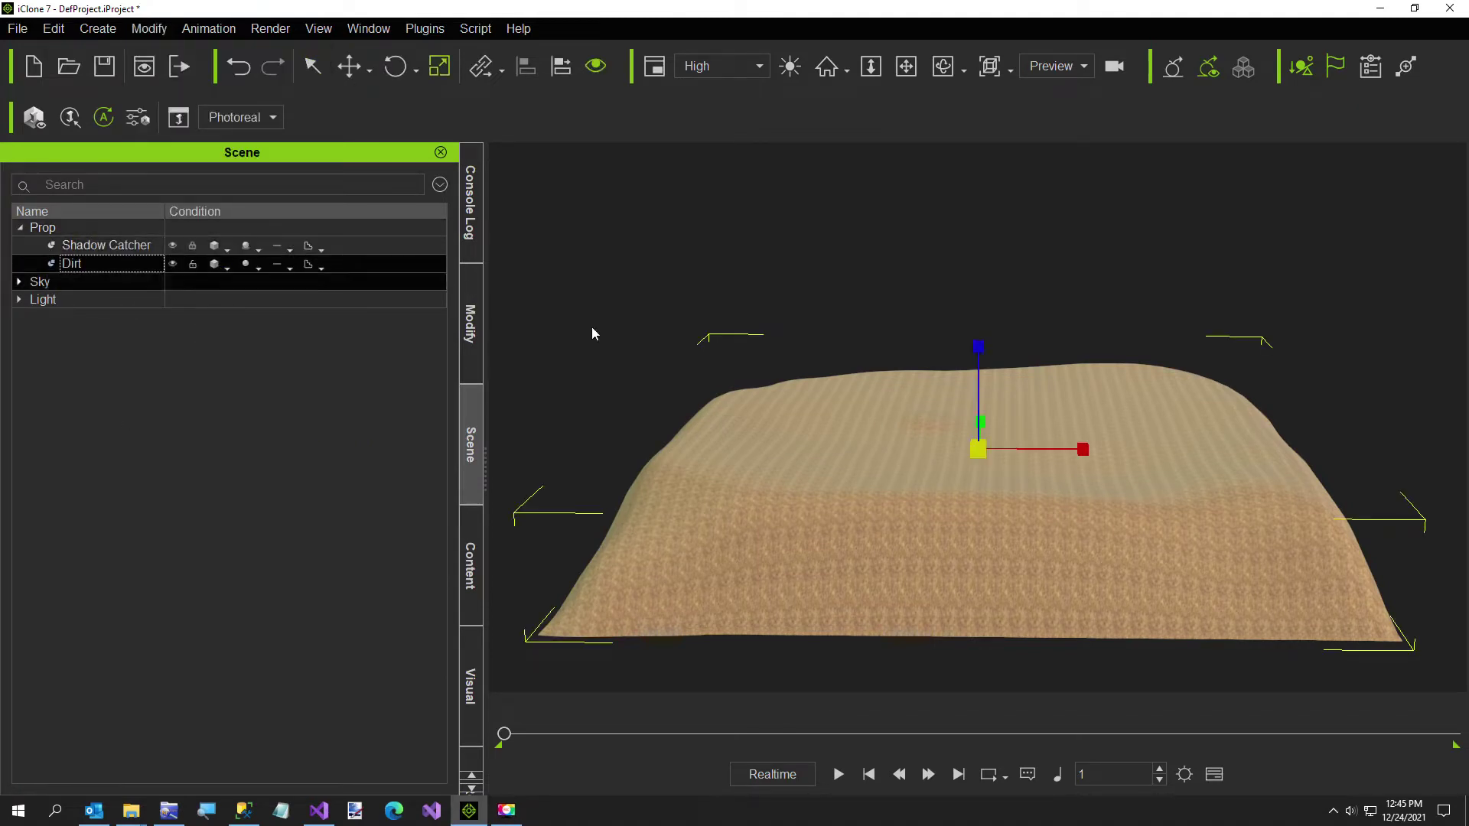
{"action": "left_click_drag", "start_coordinate": [983, 346], "coordinate": [985, 578]}
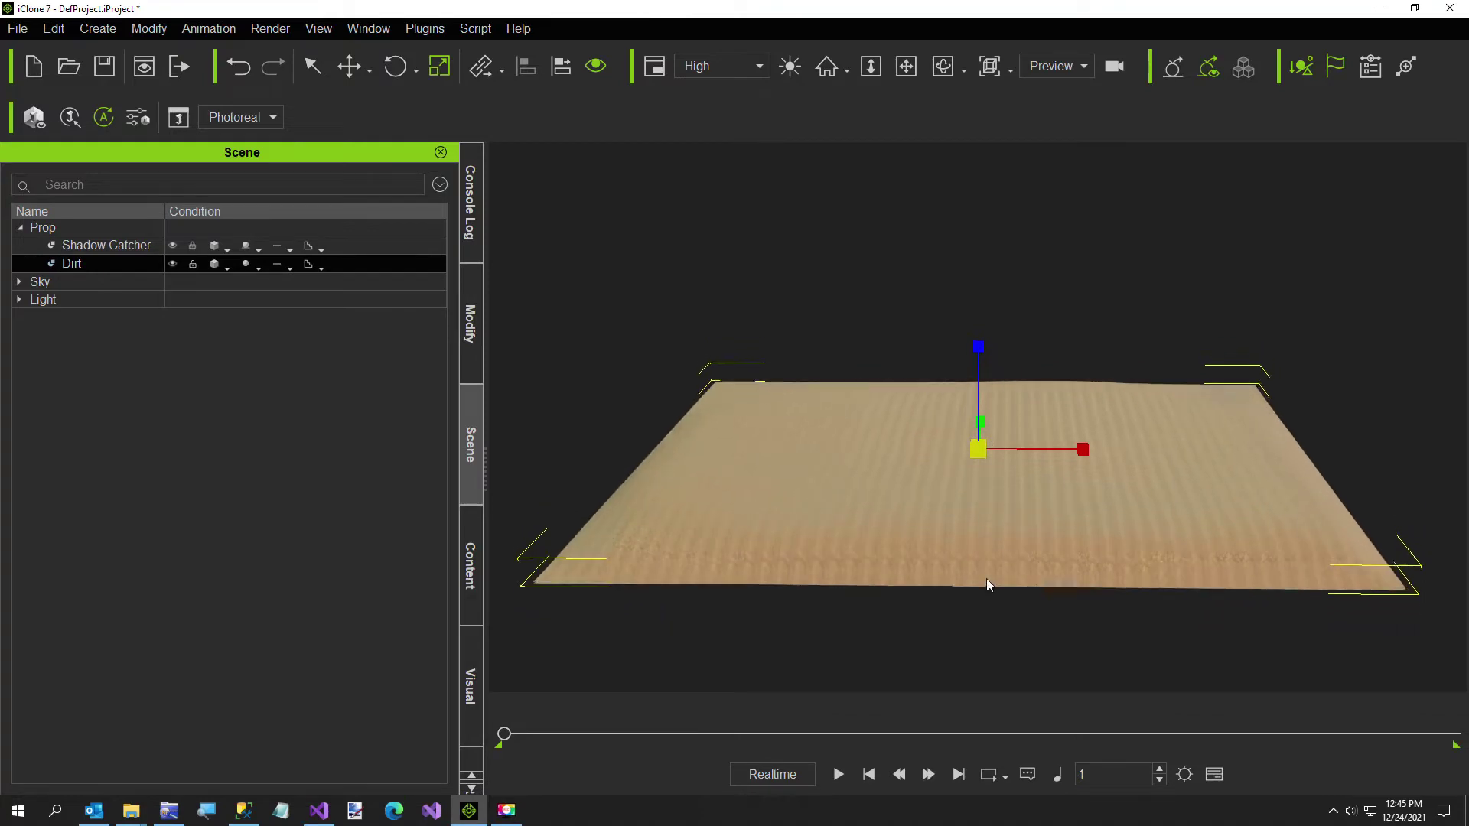
Replace the Dirt prop's base color texture with a plain reddish-brown image from the Textures folder
{"action": "left_click", "coordinate": [472, 329]}
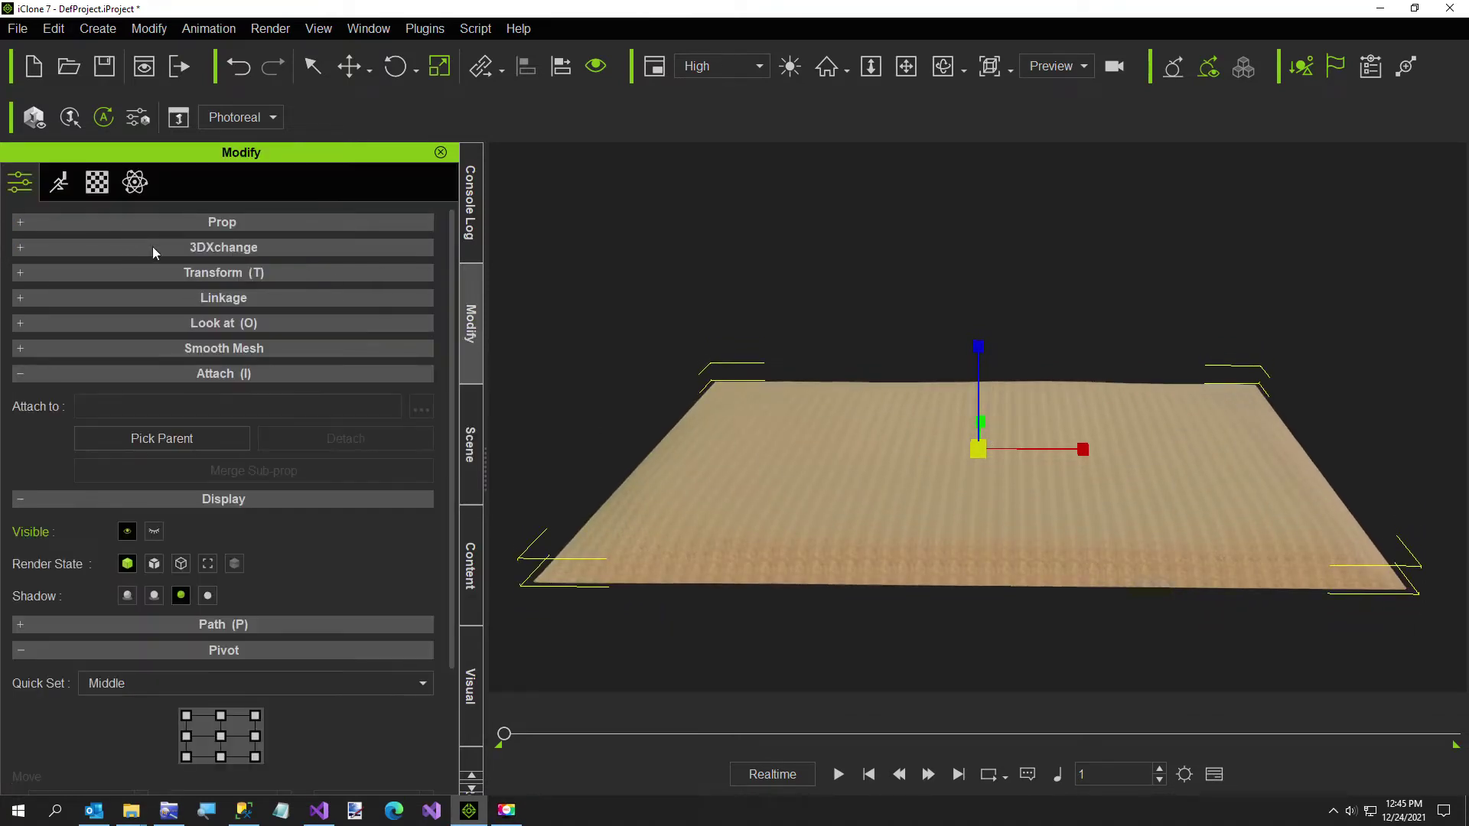
{"action": "left_click", "coordinate": [97, 182]}
{"action": "double_click", "coordinate": [159, 341]}
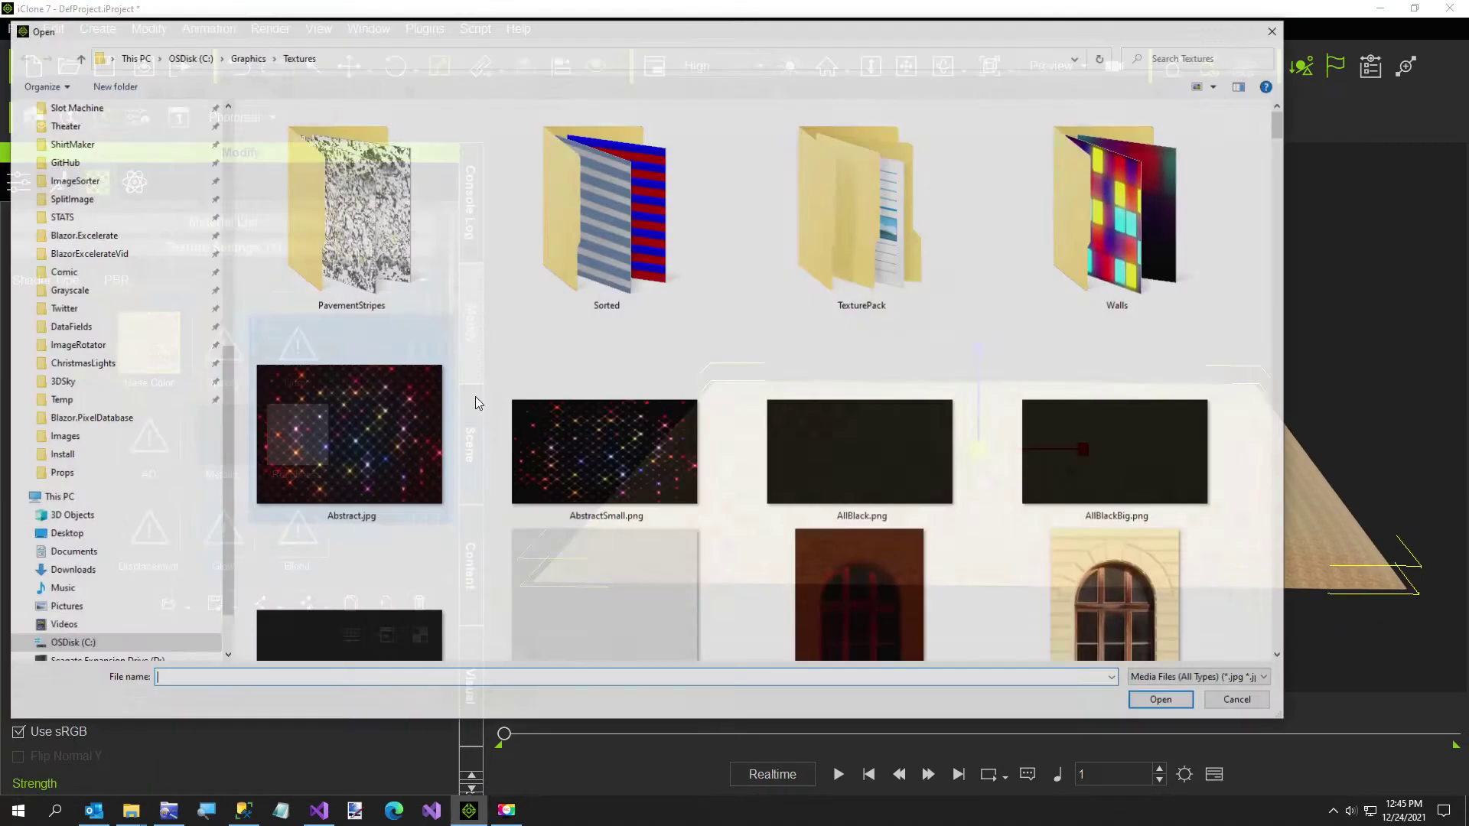
{"action": "scroll", "coordinate": [784, 390], "scroll_direction": "down", "scroll_amount": 5}
{"action": "scroll", "coordinate": [778, 380], "scroll_direction": "down", "scroll_amount": 20}
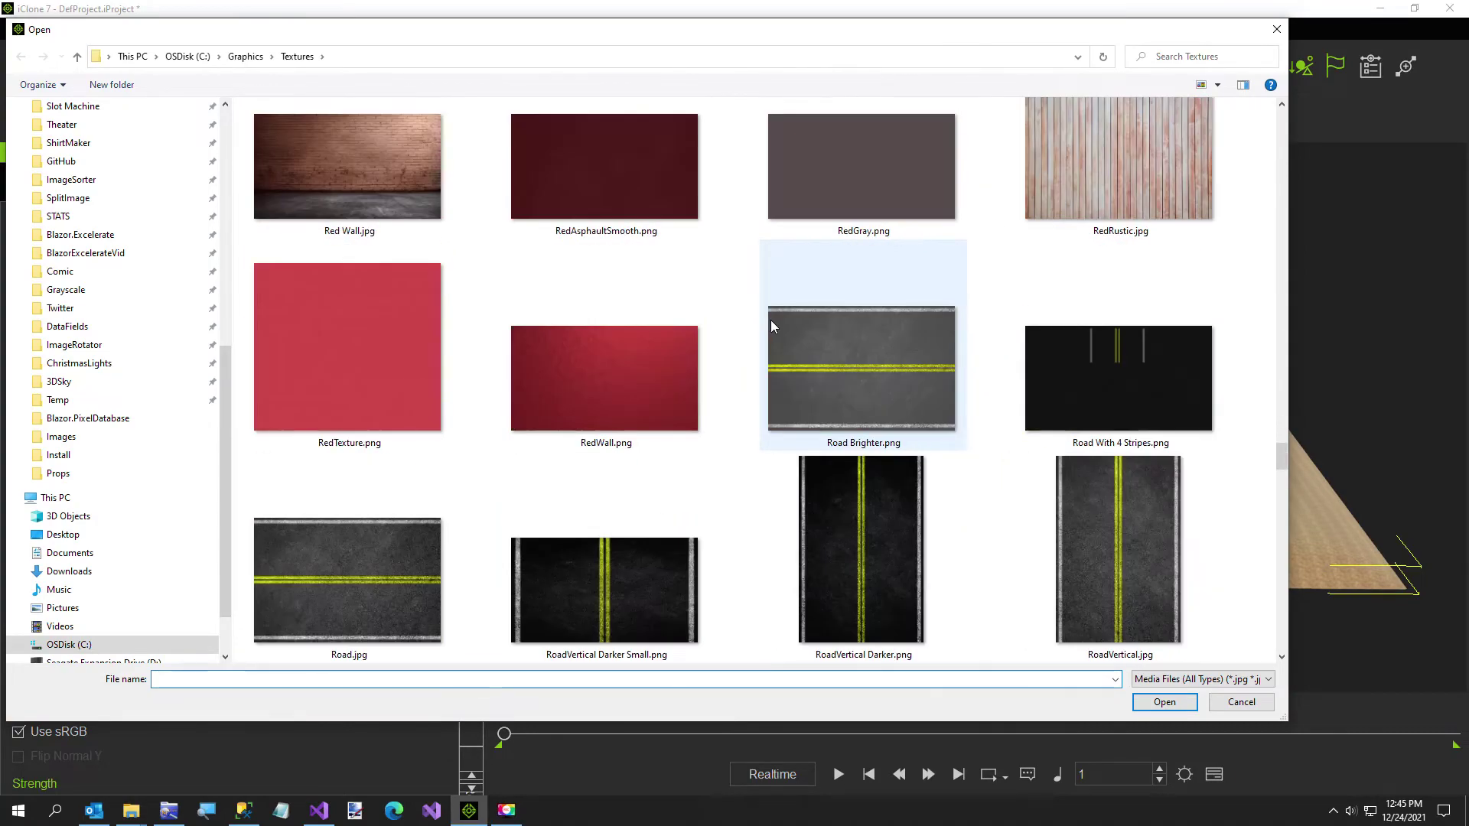
{"action": "scroll", "coordinate": [769, 321], "scroll_direction": "down", "scroll_amount": 5}
{"action": "double_click", "coordinate": [769, 323]}
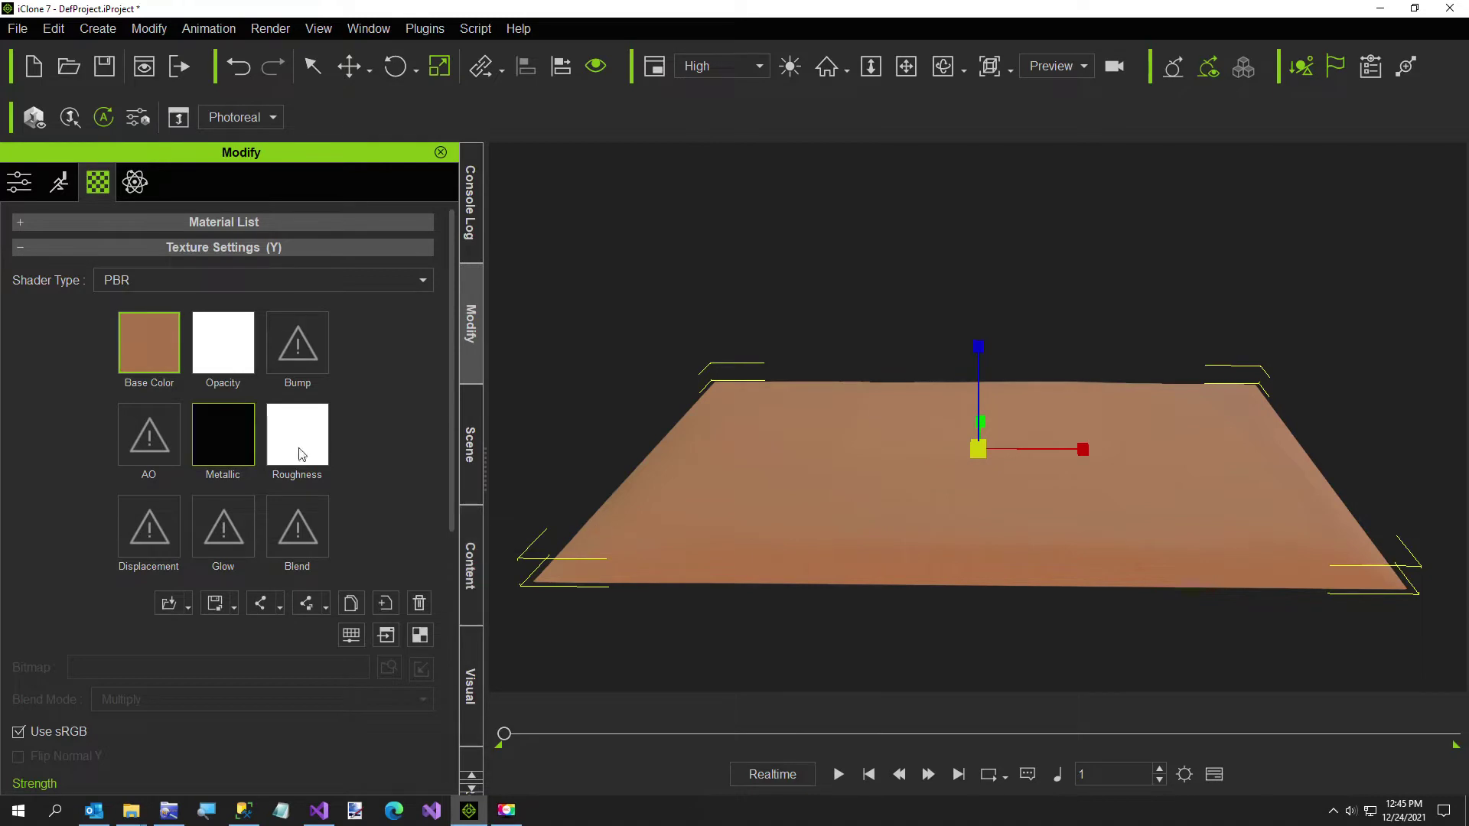
Try deleting the flattened Dirt prop and loading a fresh Dirt mesh terrain, and undo these changes
{"action": "left_click", "coordinate": [471, 436]}
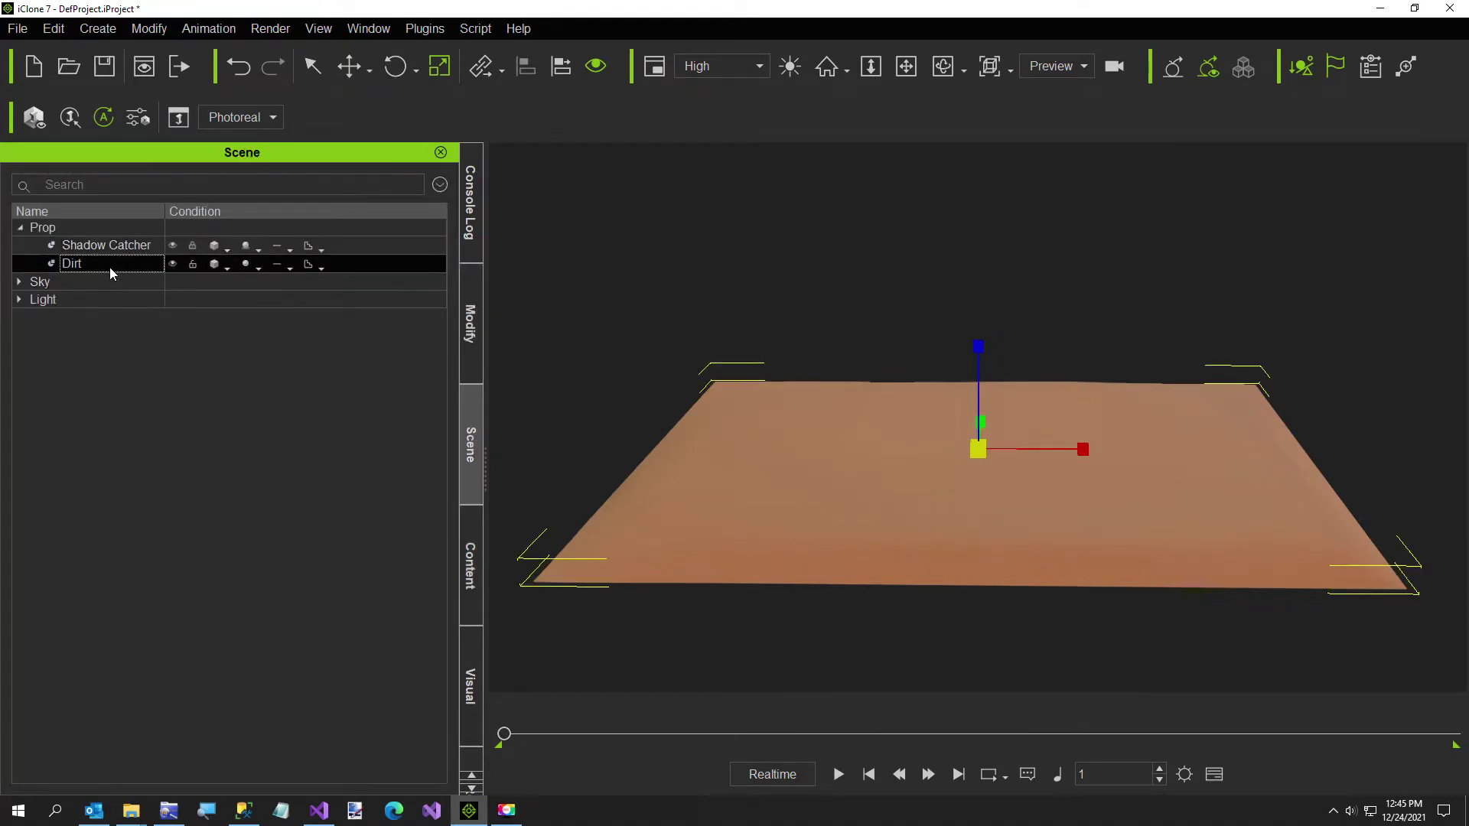
{"action": "key", "text": "Delete"}
{"action": "left_click", "coordinate": [471, 566]}
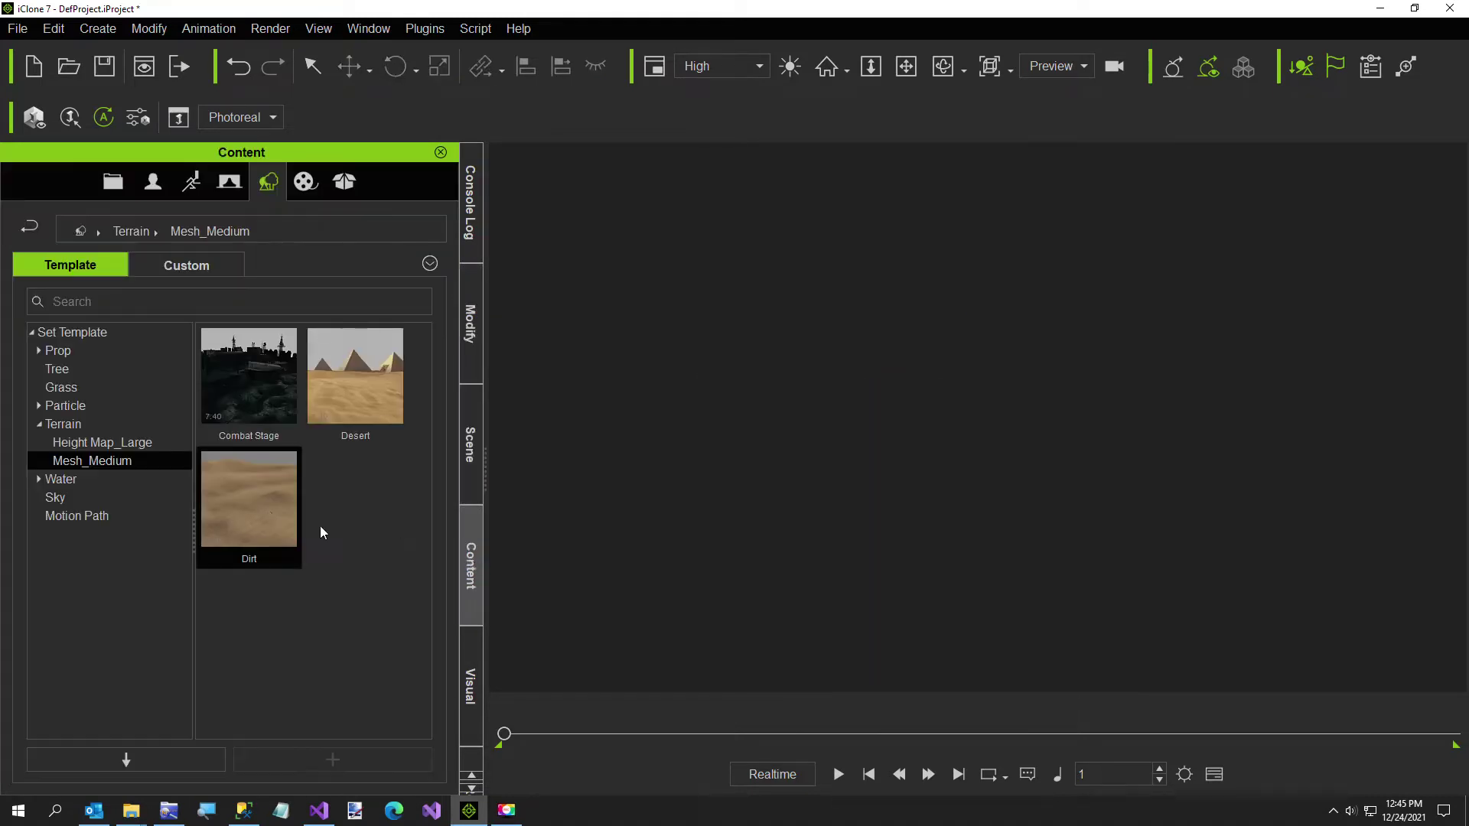
{"action": "double_click", "coordinate": [260, 528]}
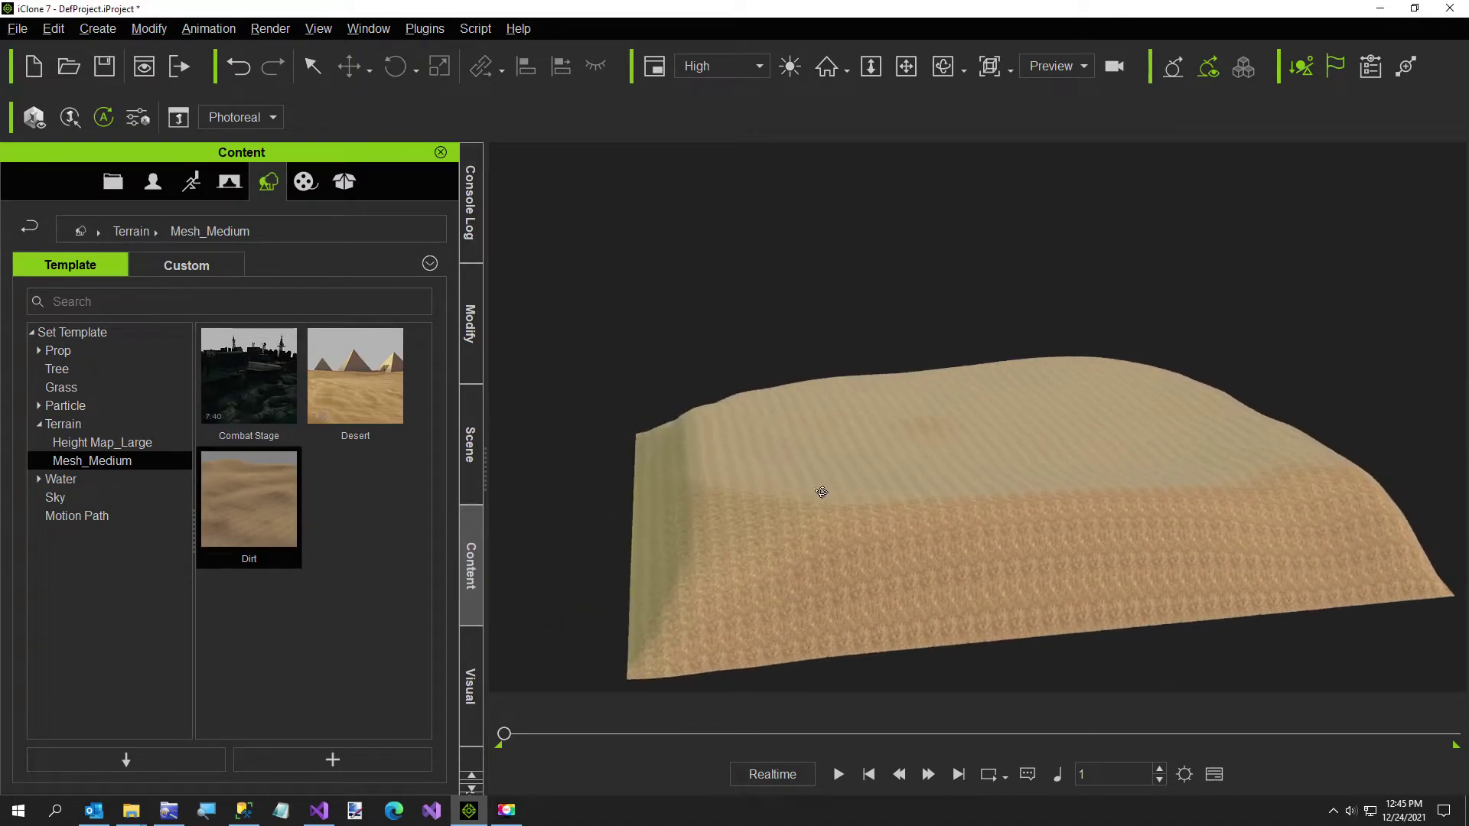
{"action": "left_click", "coordinate": [470, 357]}
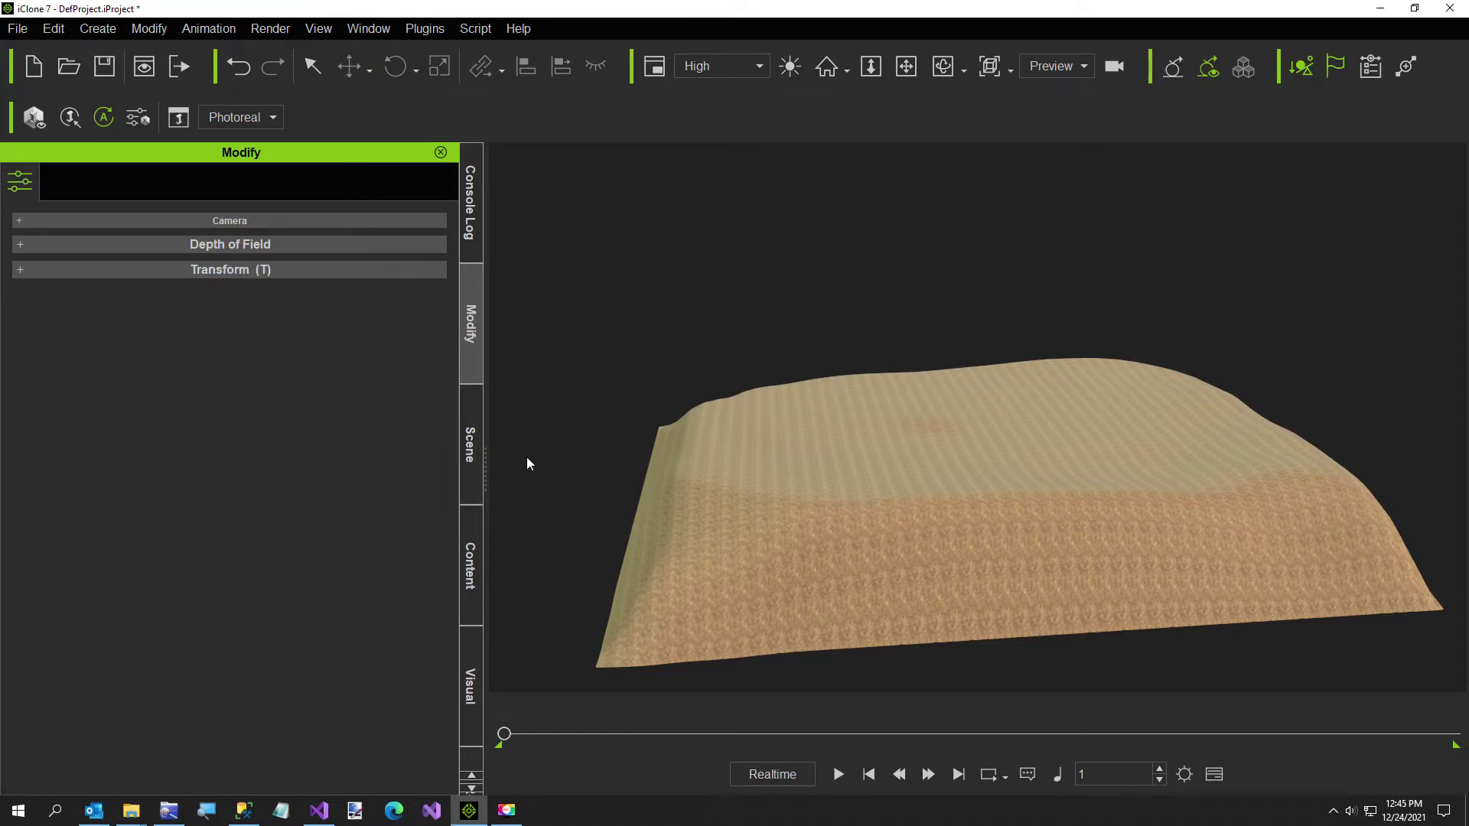
{"action": "key", "text": "ctrl+z"}
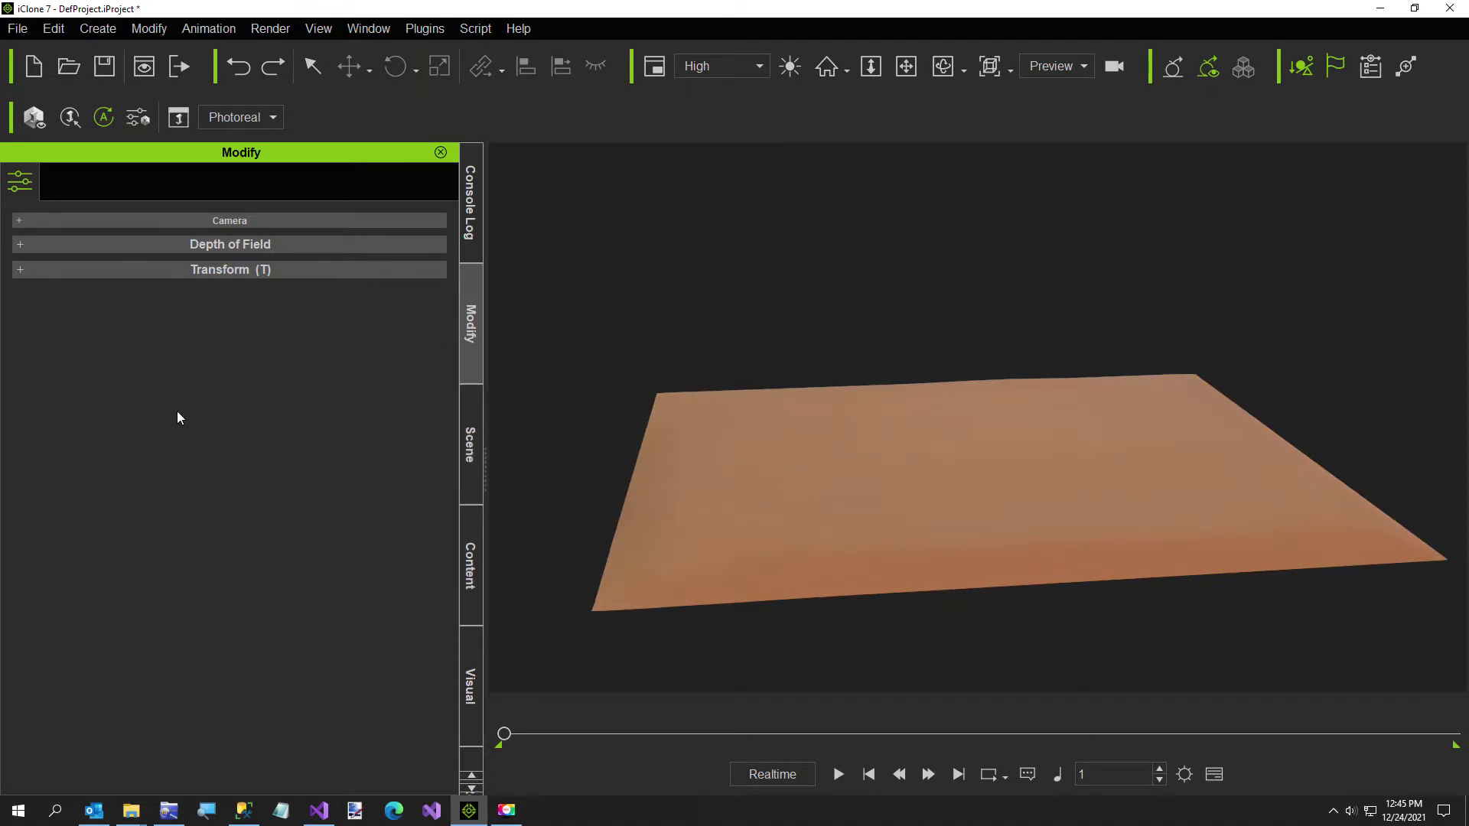
Check the display options of the flattened Dirt prop and delete it from the scene
{"action": "left_click", "coordinate": [470, 444]}
{"action": "left_click", "coordinate": [74, 268]}
{"action": "left_click", "coordinate": [470, 325]}
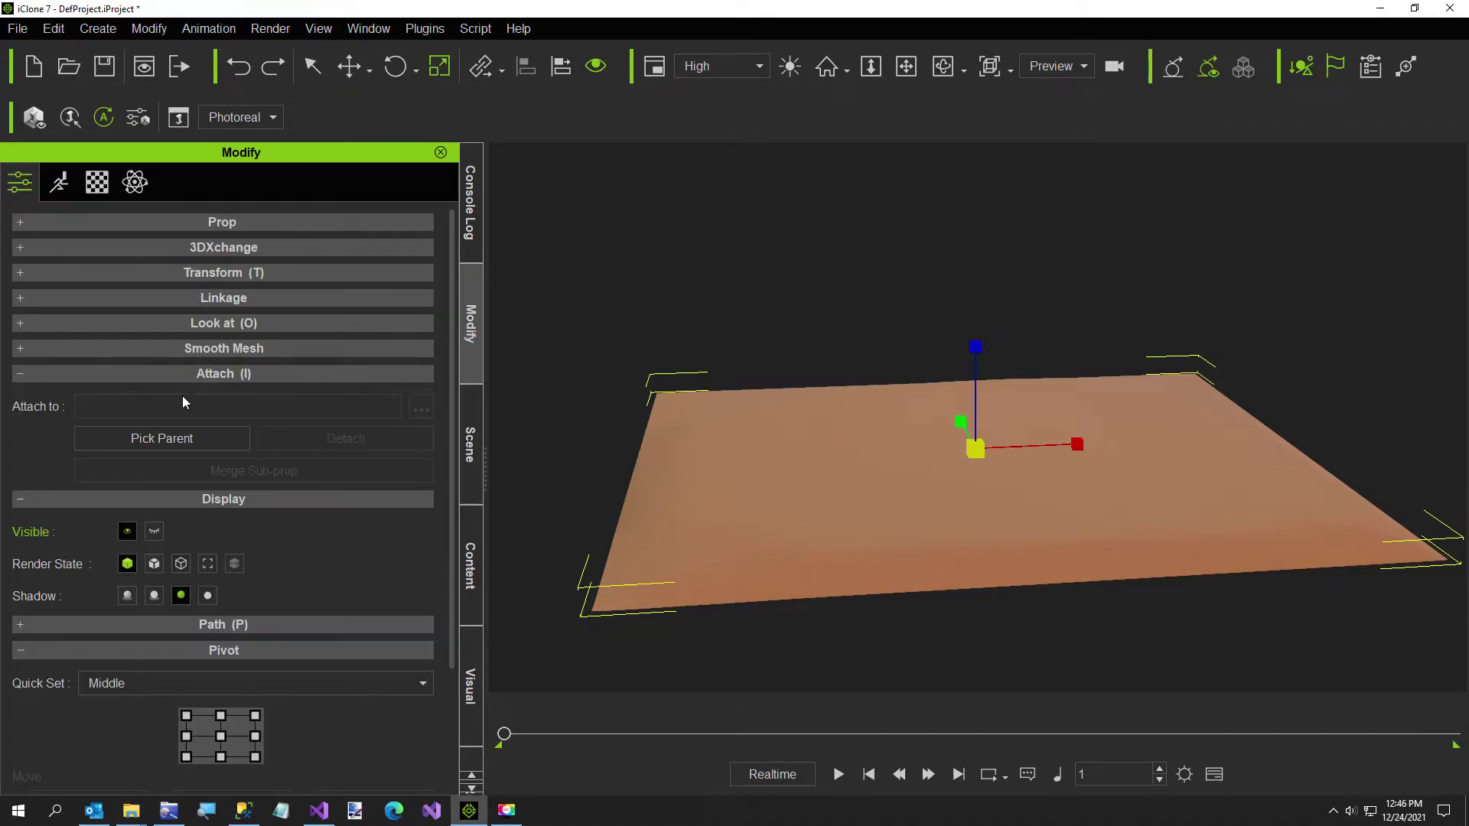
{"action": "left_click", "coordinate": [182, 373]}
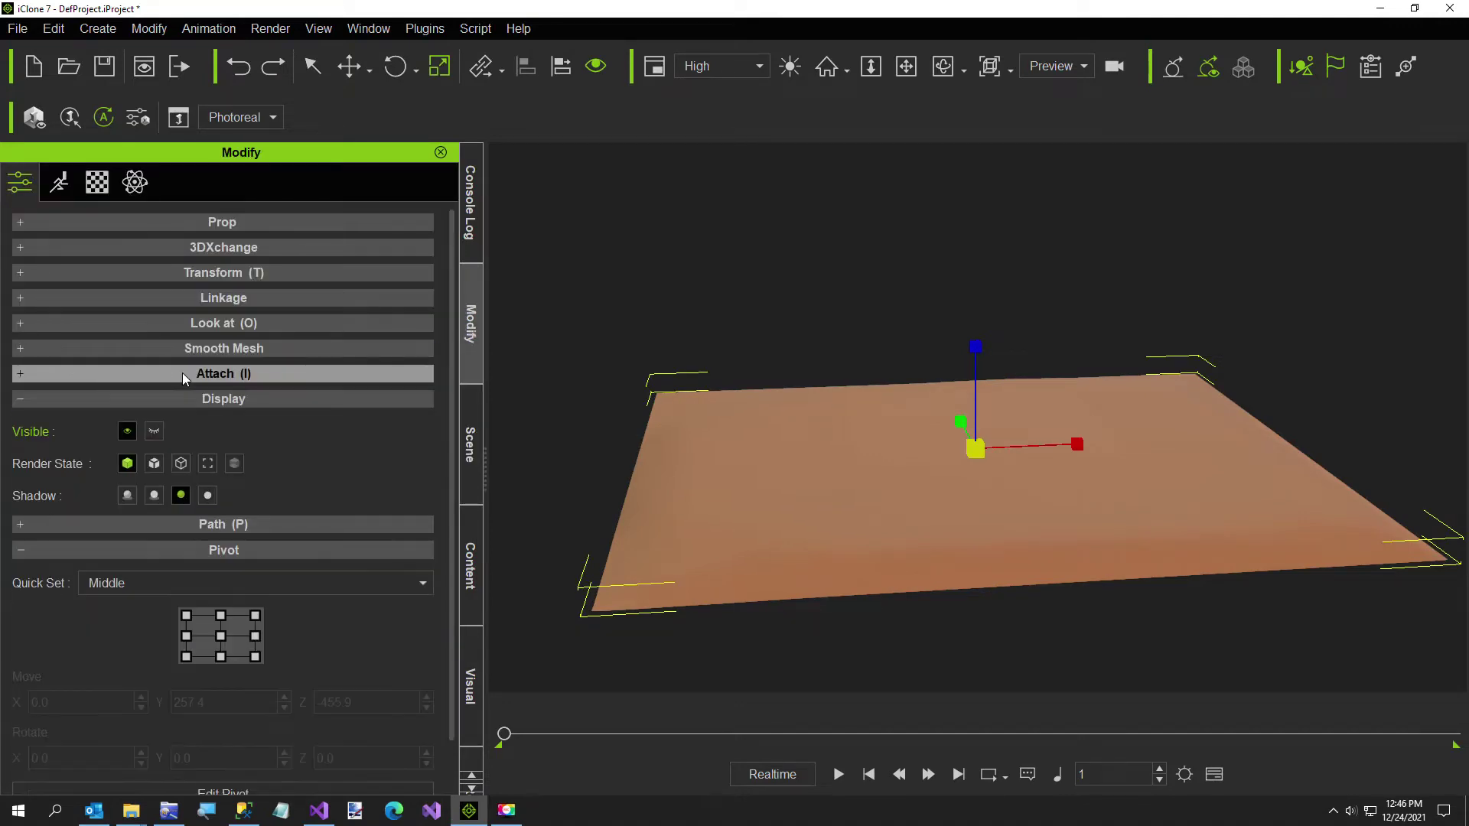
{"action": "left_click", "coordinate": [153, 433]}
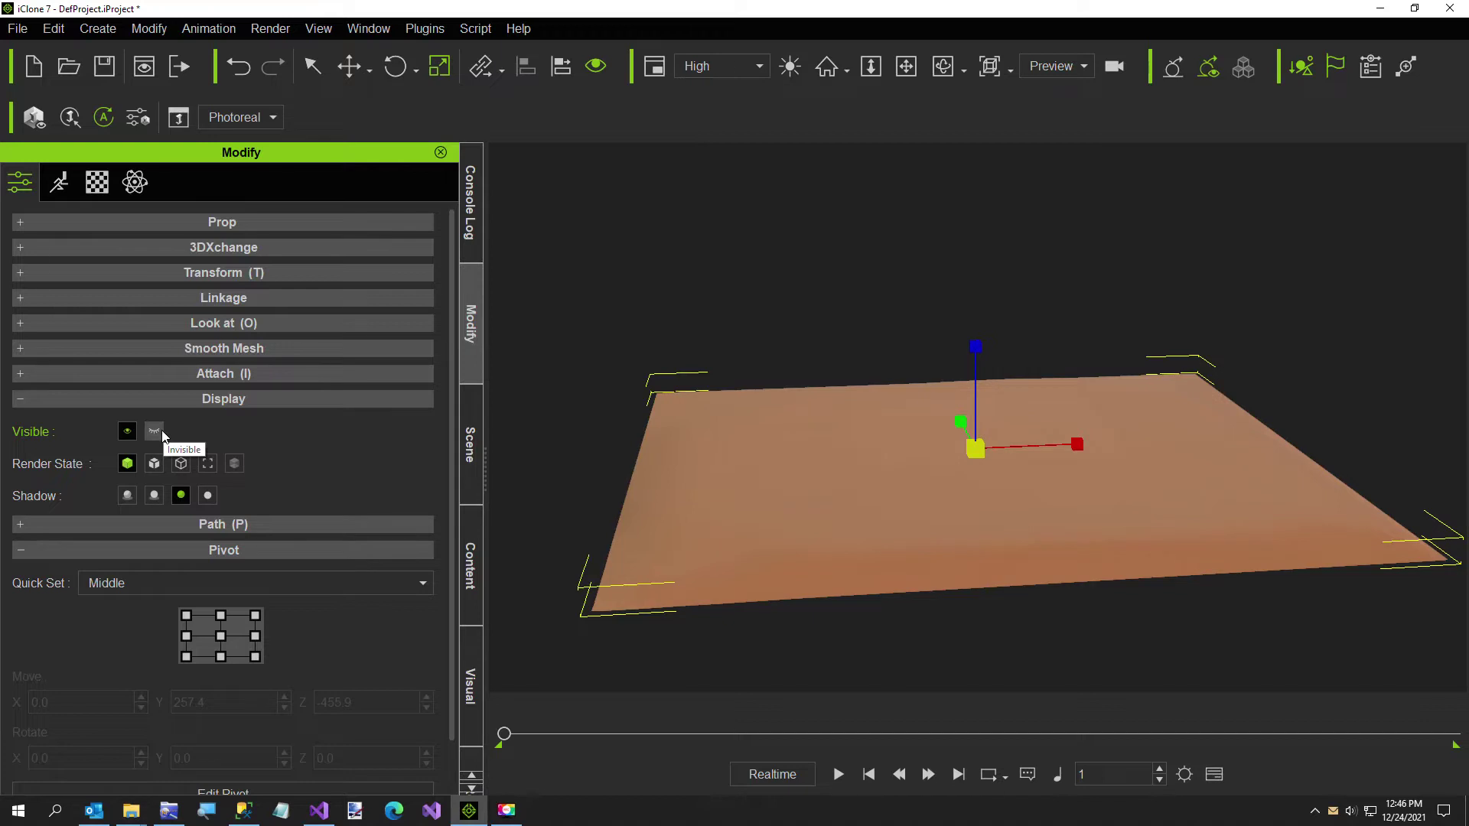
{"action": "left_click", "coordinate": [470, 442]}
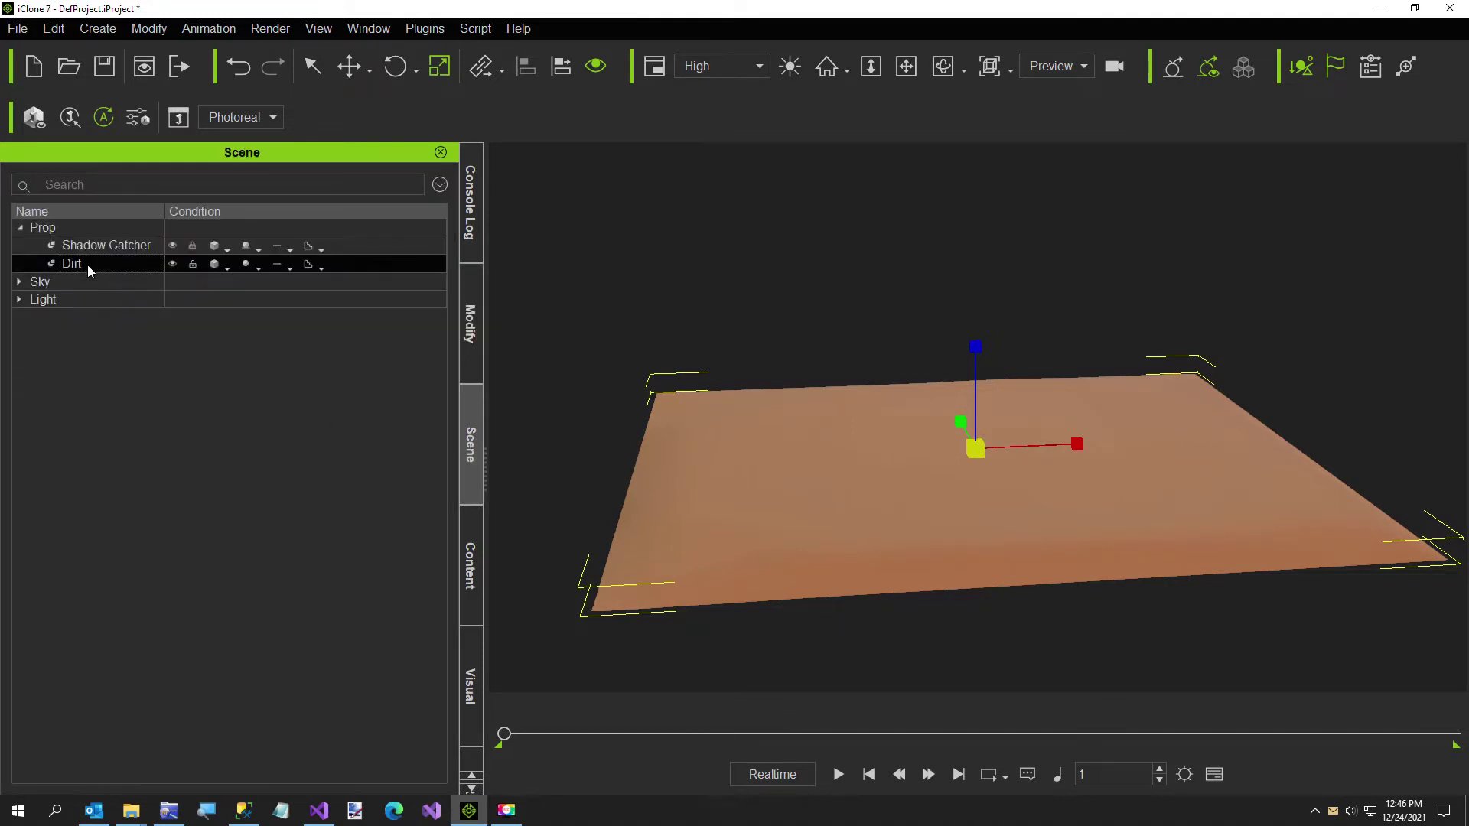
{"action": "key", "text": "Delete"}
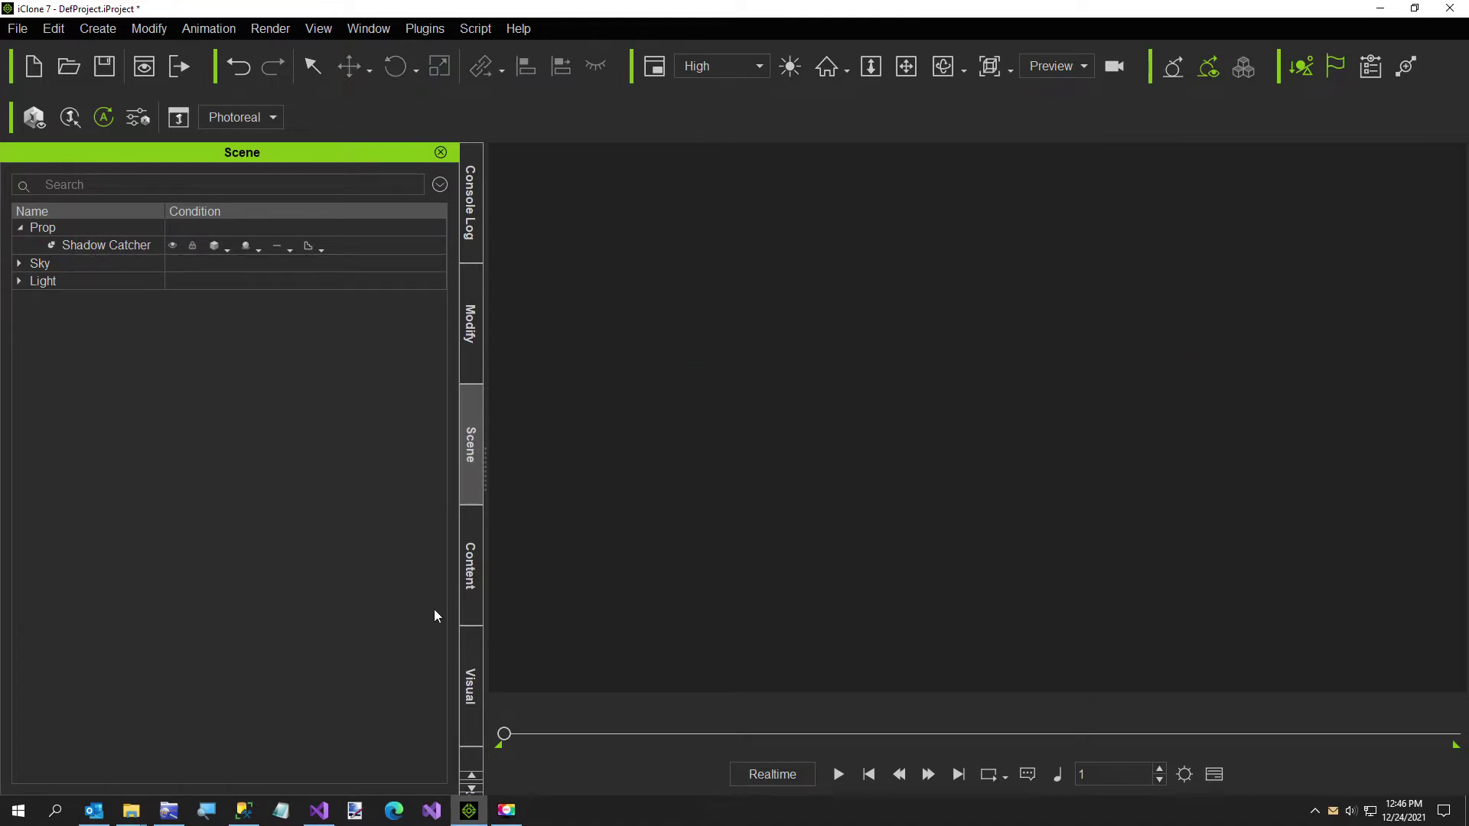
Add the Sand Terrain prop from the DataJuggler prop templates to the scene
{"action": "left_click", "coordinate": [470, 586]}
{"action": "left_click", "coordinate": [38, 351]}
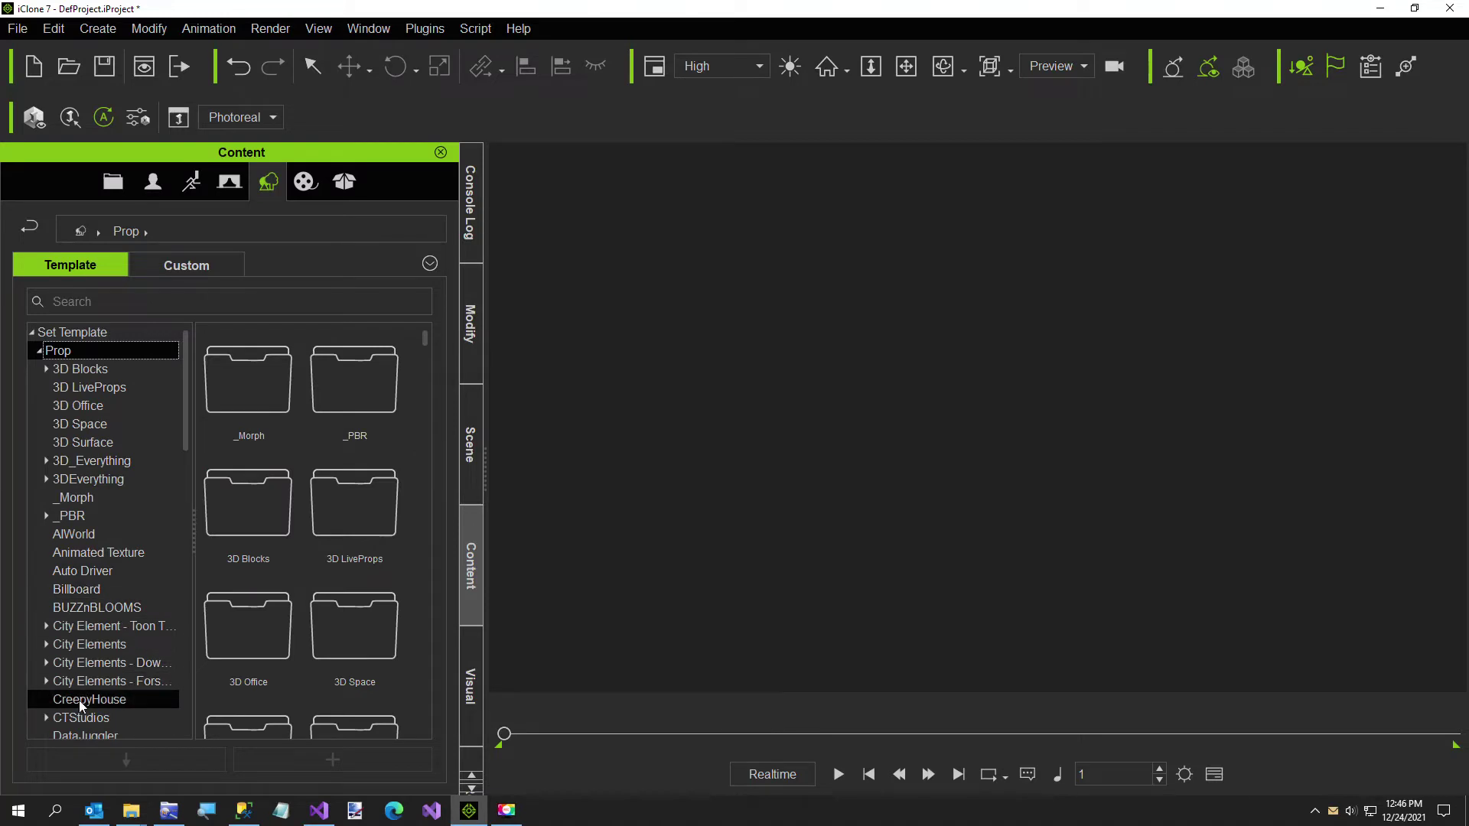
{"action": "left_click", "coordinate": [79, 736]}
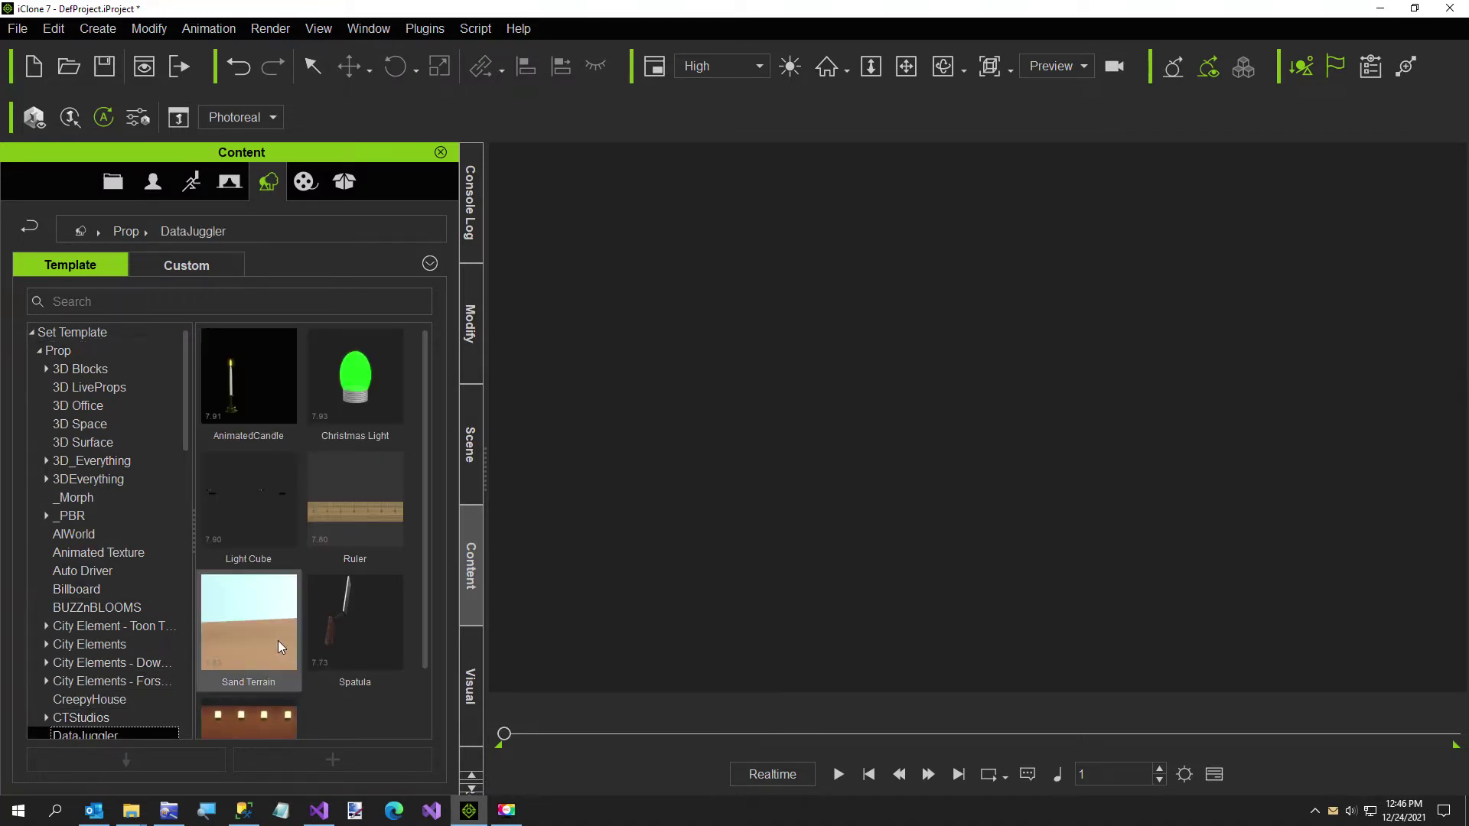
{"action": "double_click", "coordinate": [278, 641]}
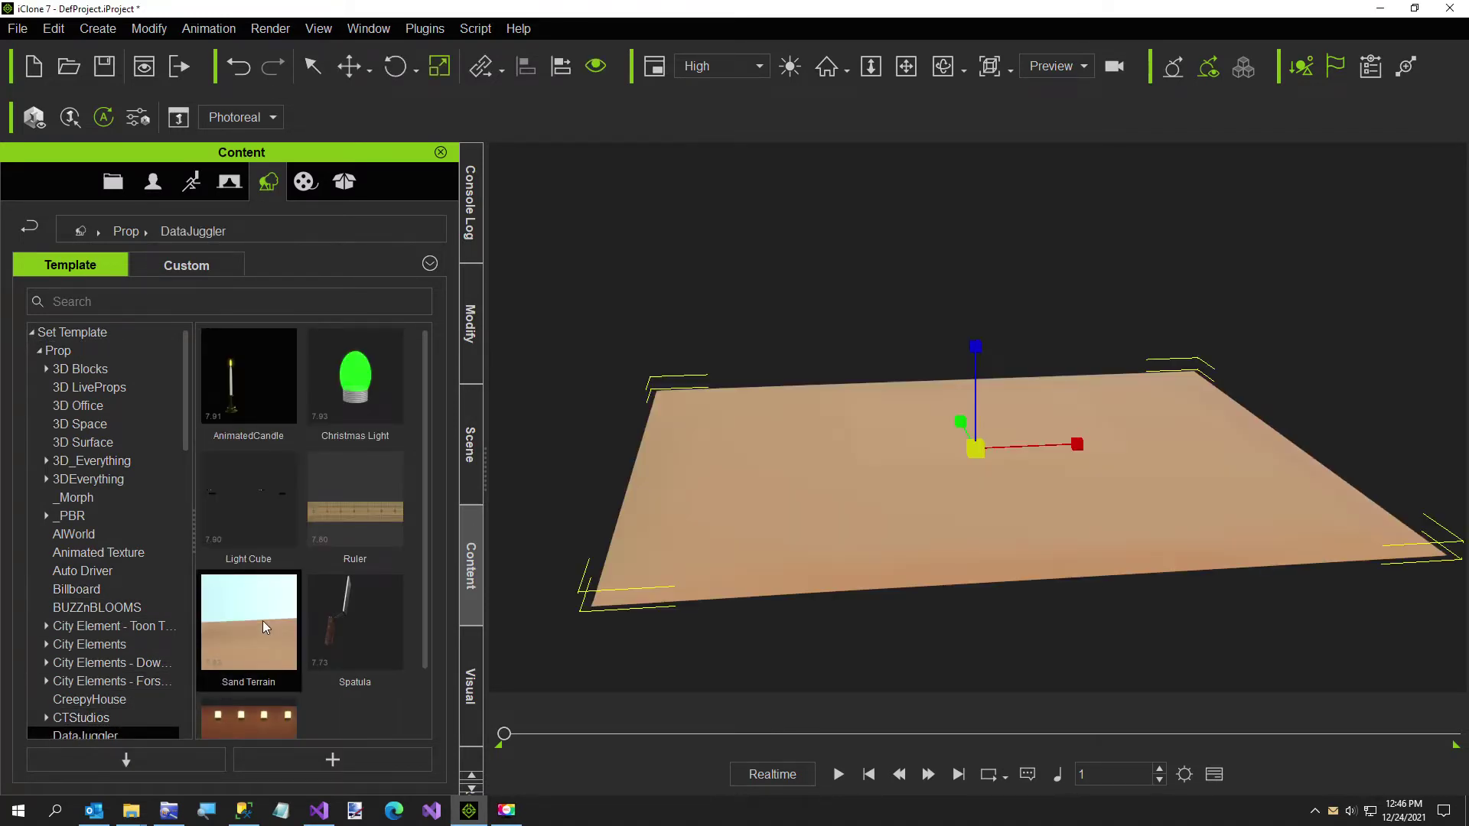
Move the Sand Terrain out of view by setting its Z position to 20000
{"action": "left_click", "coordinate": [470, 325]}
{"action": "left_click", "coordinate": [289, 274]}
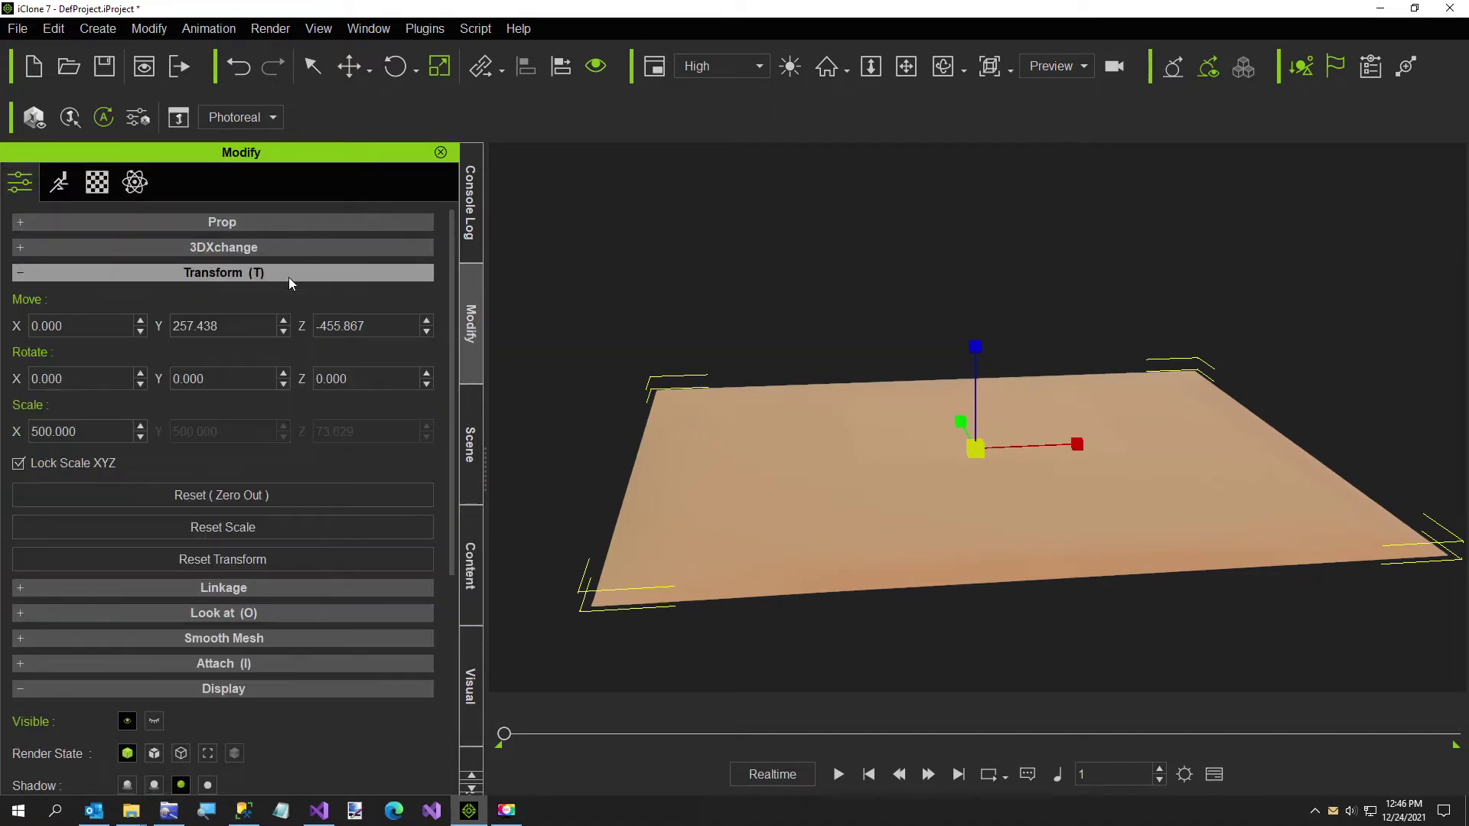
{"action": "left_click", "coordinate": [345, 324]}
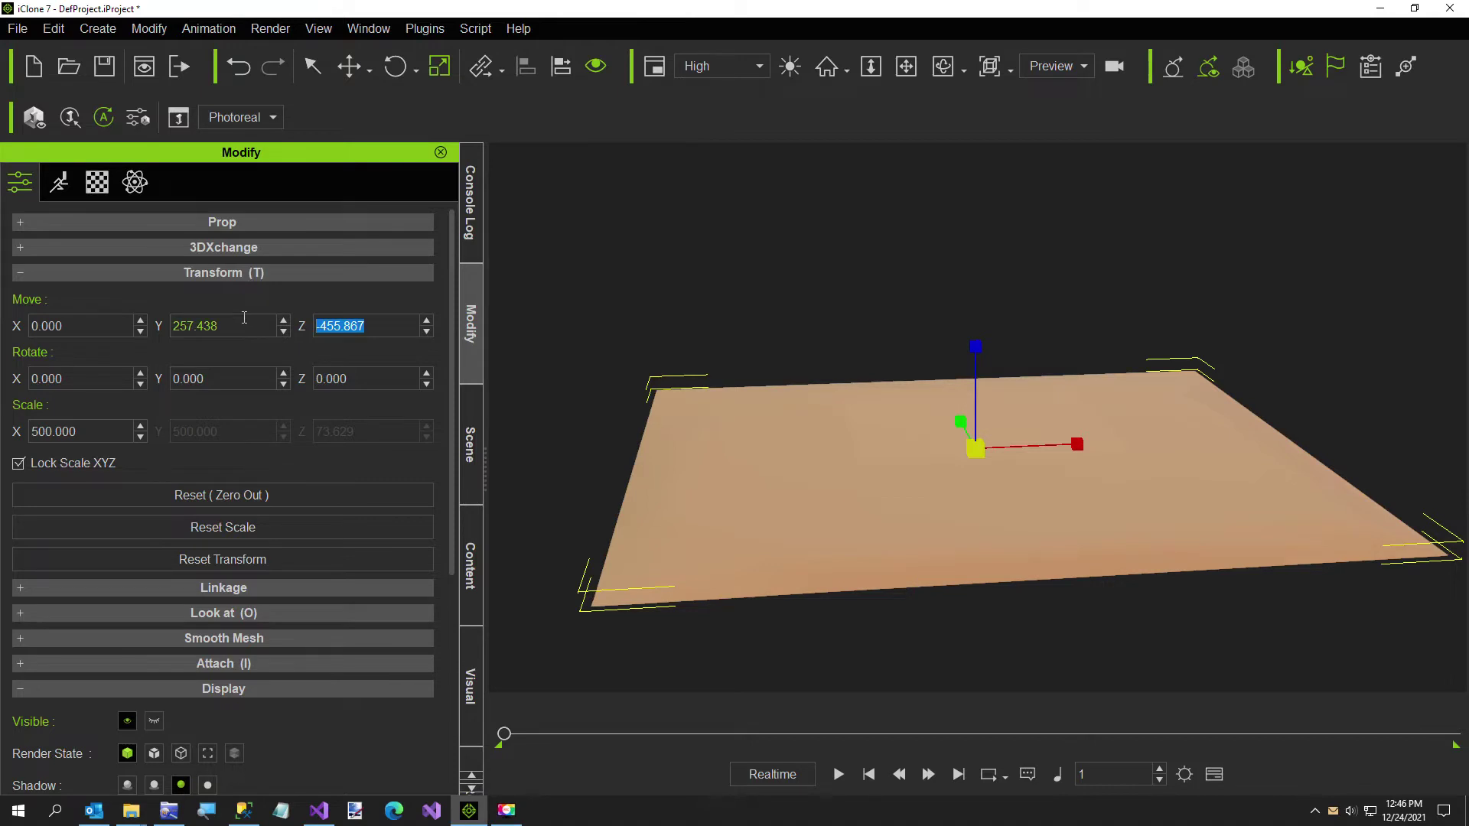
{"action": "type", "text": "20000"}
{"action": "key", "text": "Return"}
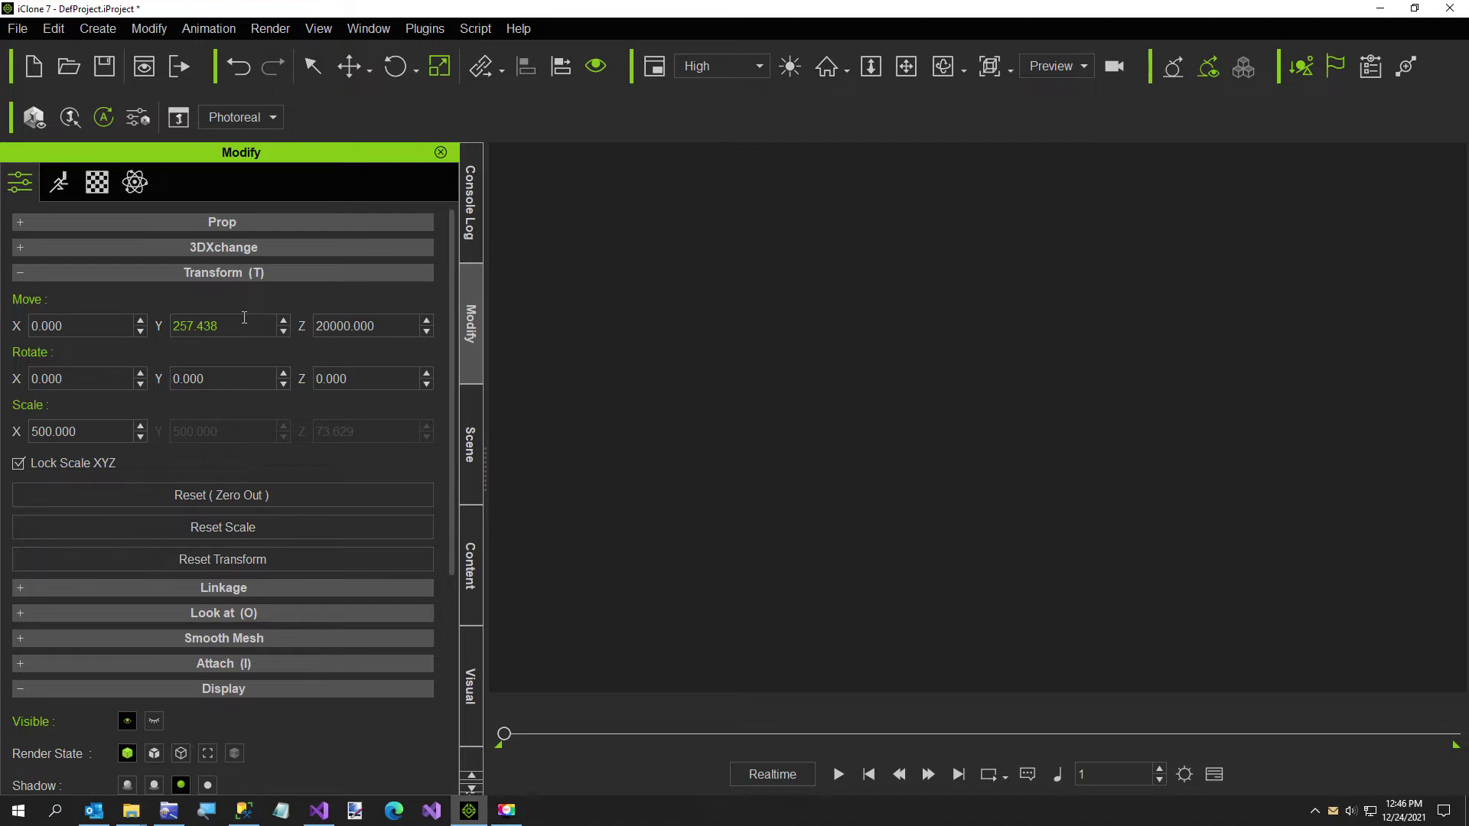
Set the Sand Terrain's Z position to 0
{"action": "left_click", "coordinate": [341, 327]}
{"action": "type", "text": "0"}
{"action": "key", "text": "Return"}
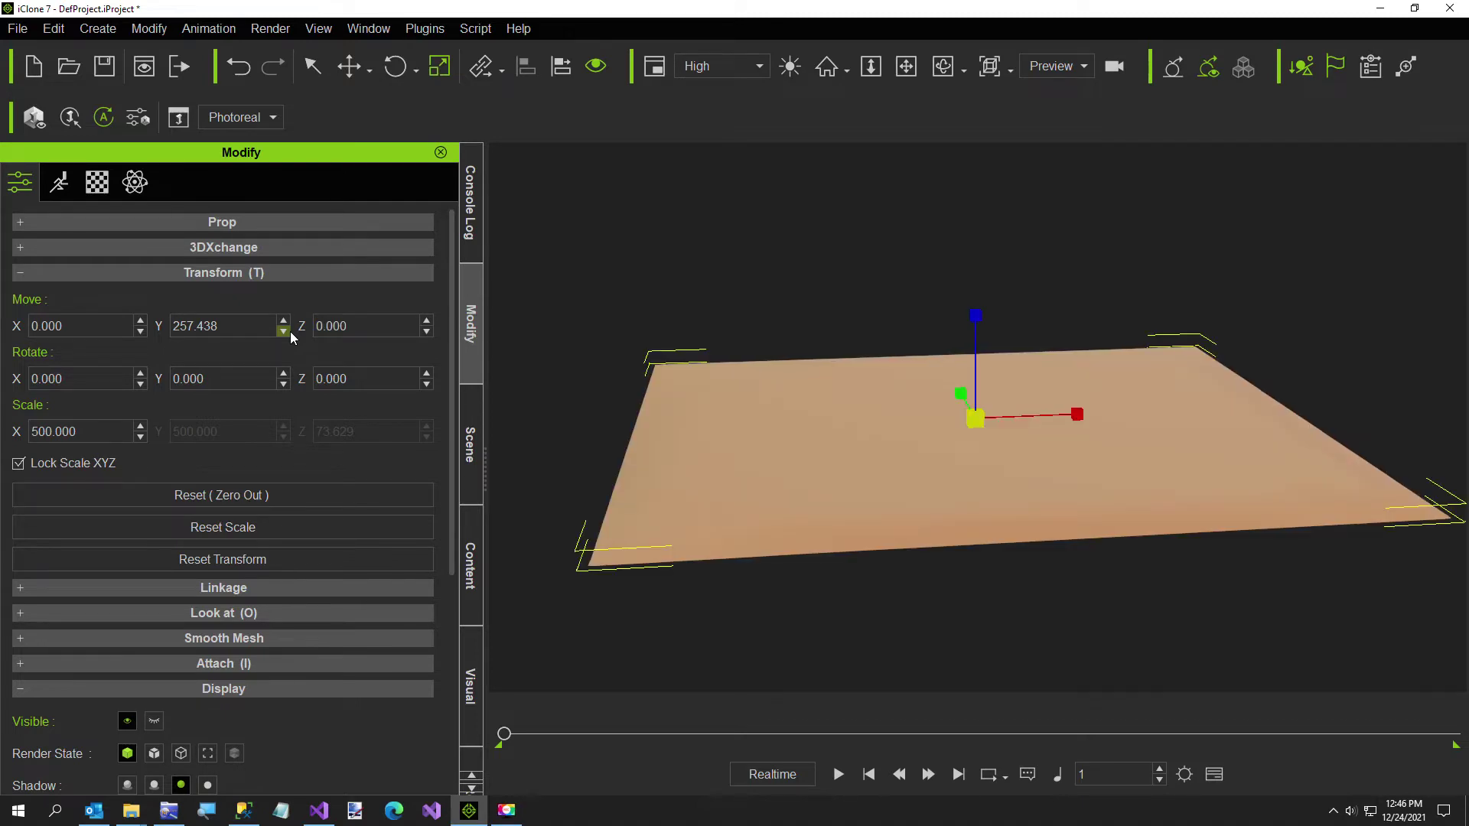
Edit the Sand Terrain's pivot, setting its Y move value to 0, and leave pivot editing
{"action": "scroll", "coordinate": [209, 635], "scroll_direction": "down", "scroll_amount": 3}
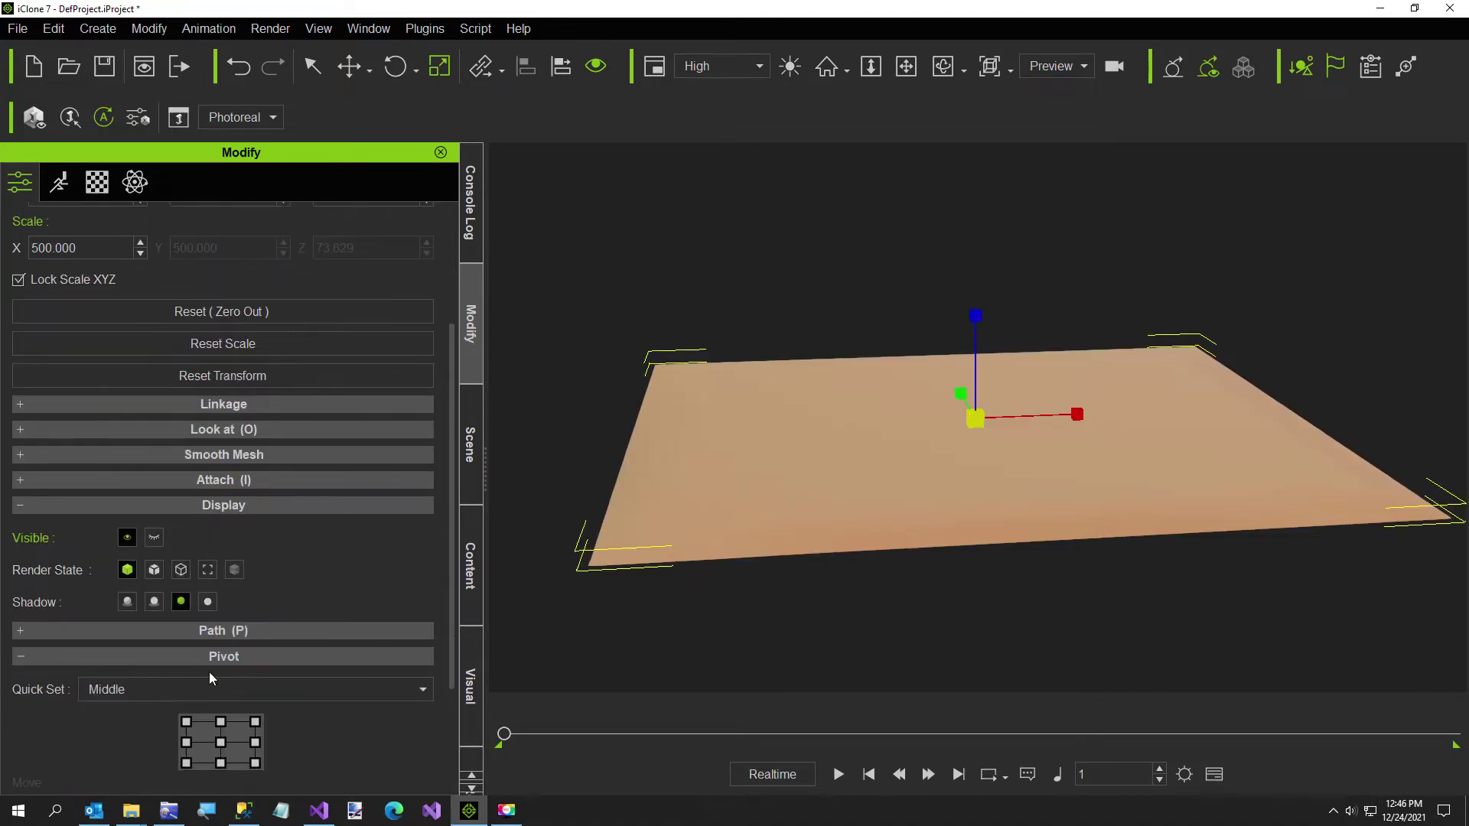
{"action": "scroll", "coordinate": [208, 672], "scroll_direction": "down", "scroll_amount": 2}
{"action": "left_click", "coordinate": [230, 759]}
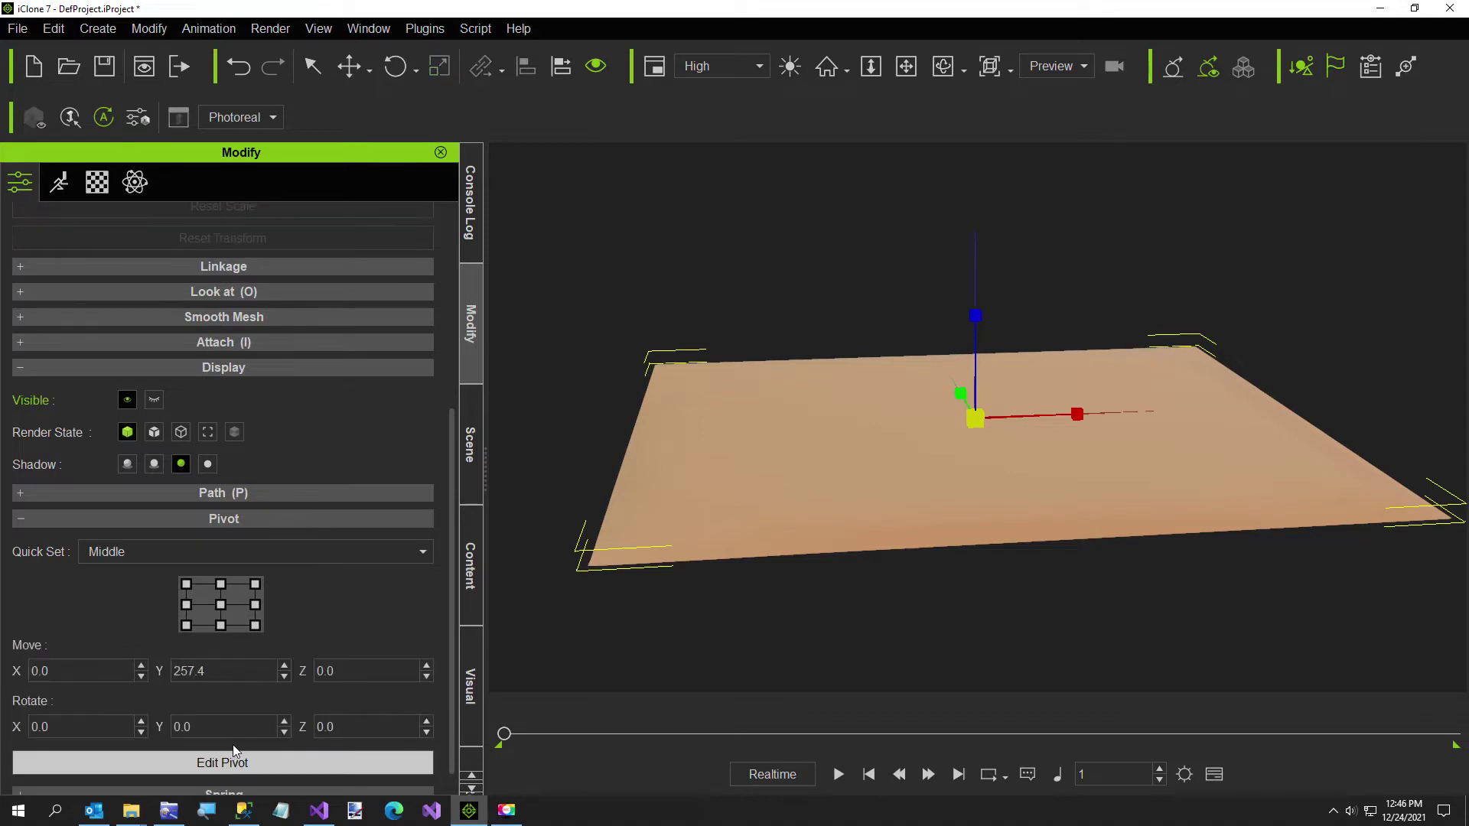
{"action": "double_click", "coordinate": [201, 672]}
{"action": "type", "text": "0"}
{"action": "key", "text": "Return"}
{"action": "left_click", "coordinate": [186, 764]}
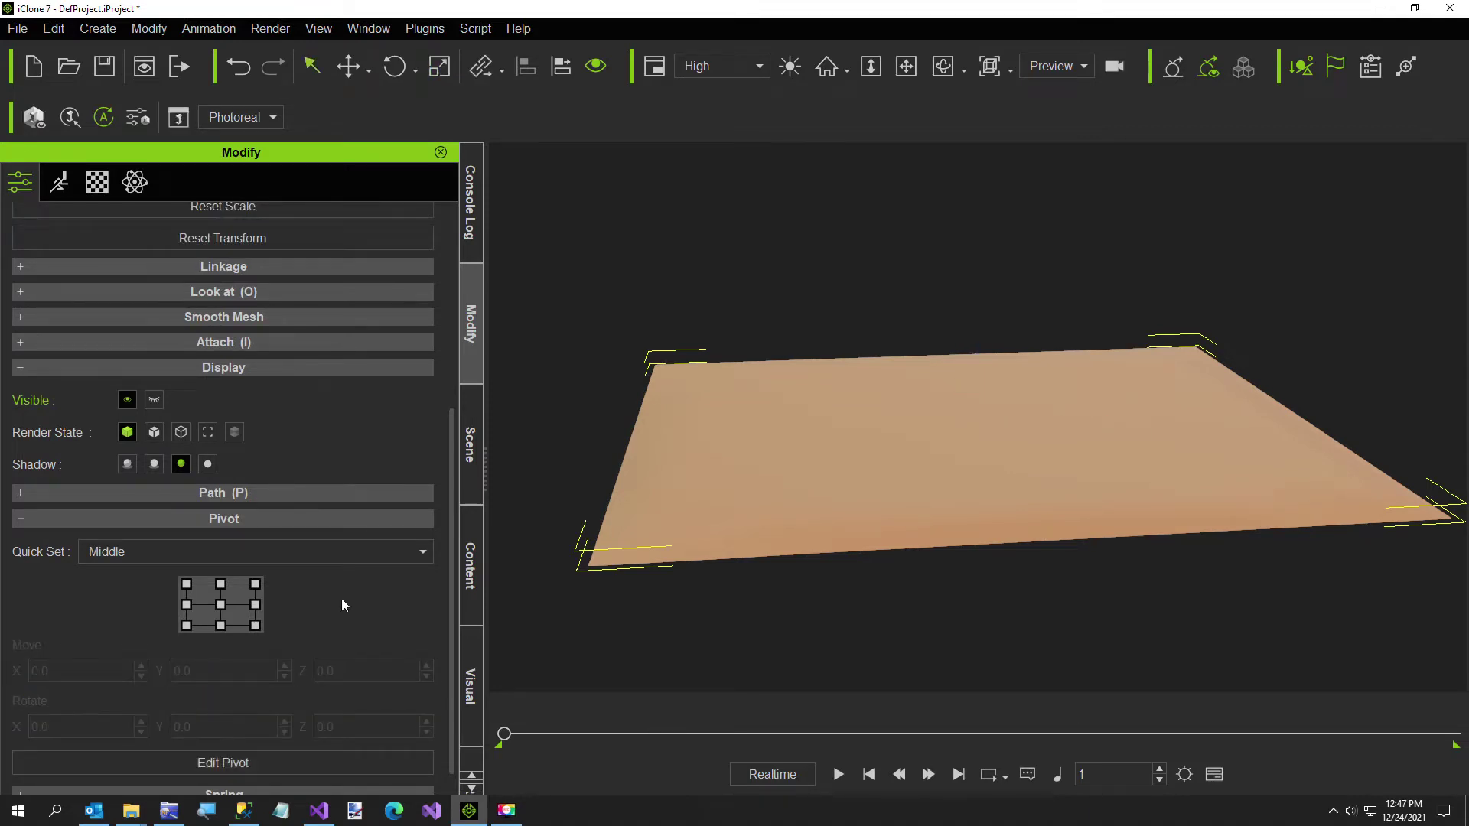
Hide the Sand Terrain in the scene and make it visible again
{"action": "left_click", "coordinate": [469, 543]}
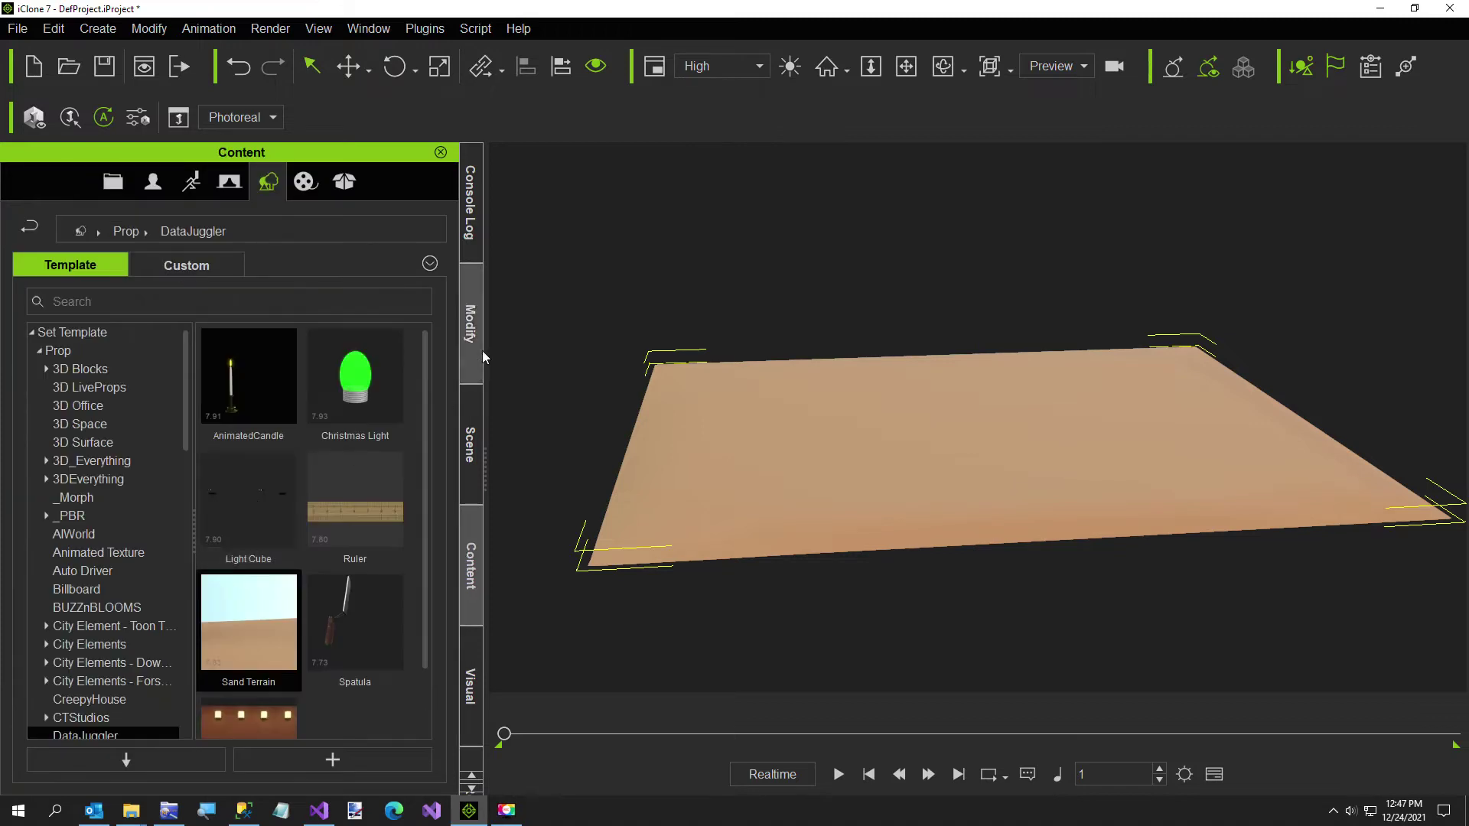
{"action": "left_click", "coordinate": [468, 321]}
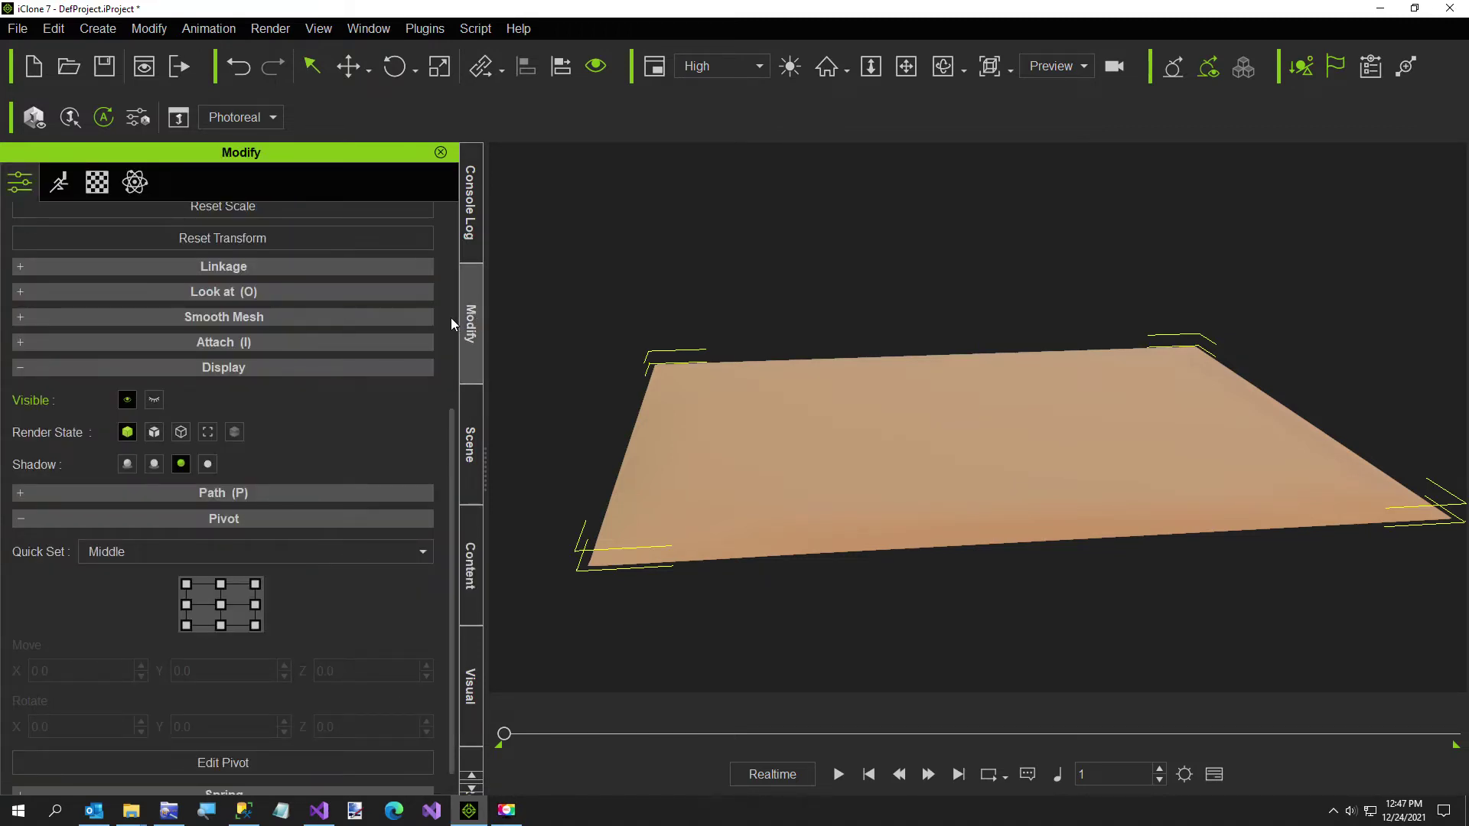
{"action": "left_click", "coordinate": [154, 401]}
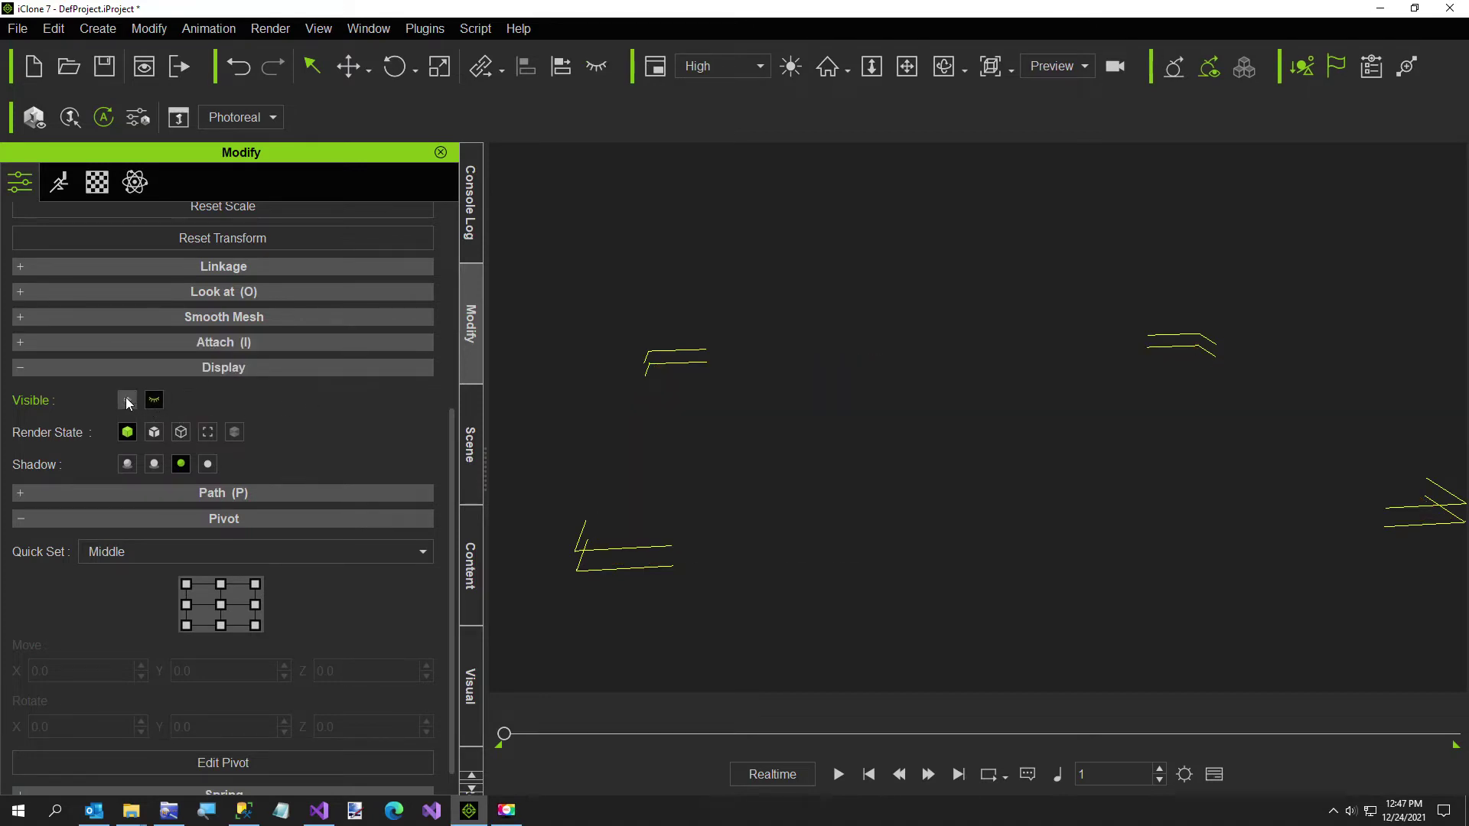
{"action": "left_click", "coordinate": [127, 400]}
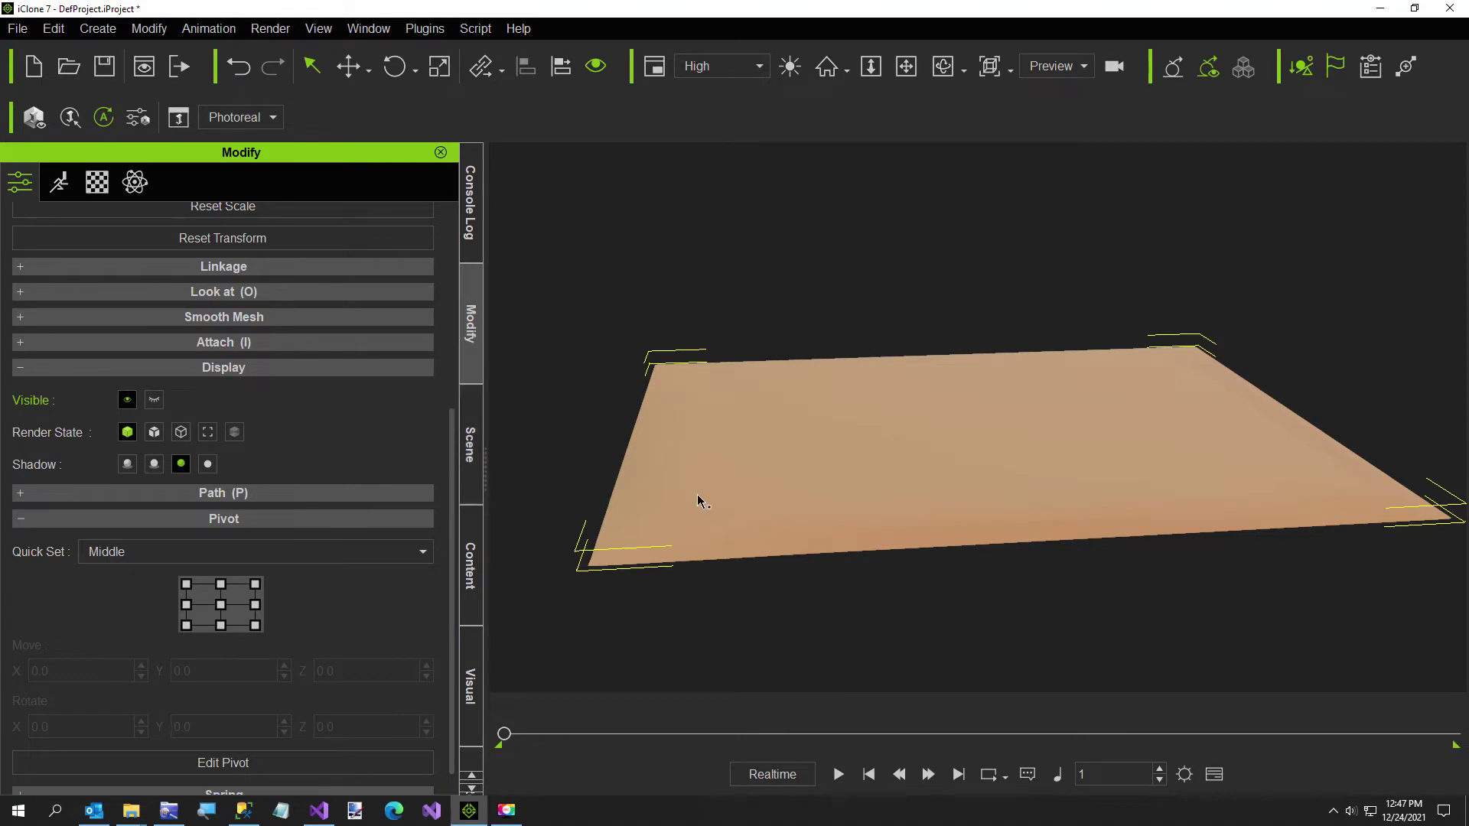
Delete the Sand Terrain and add the Dirt terrain from the Mesh_Medium terrain templates
{"action": "key", "text": "Delete"}
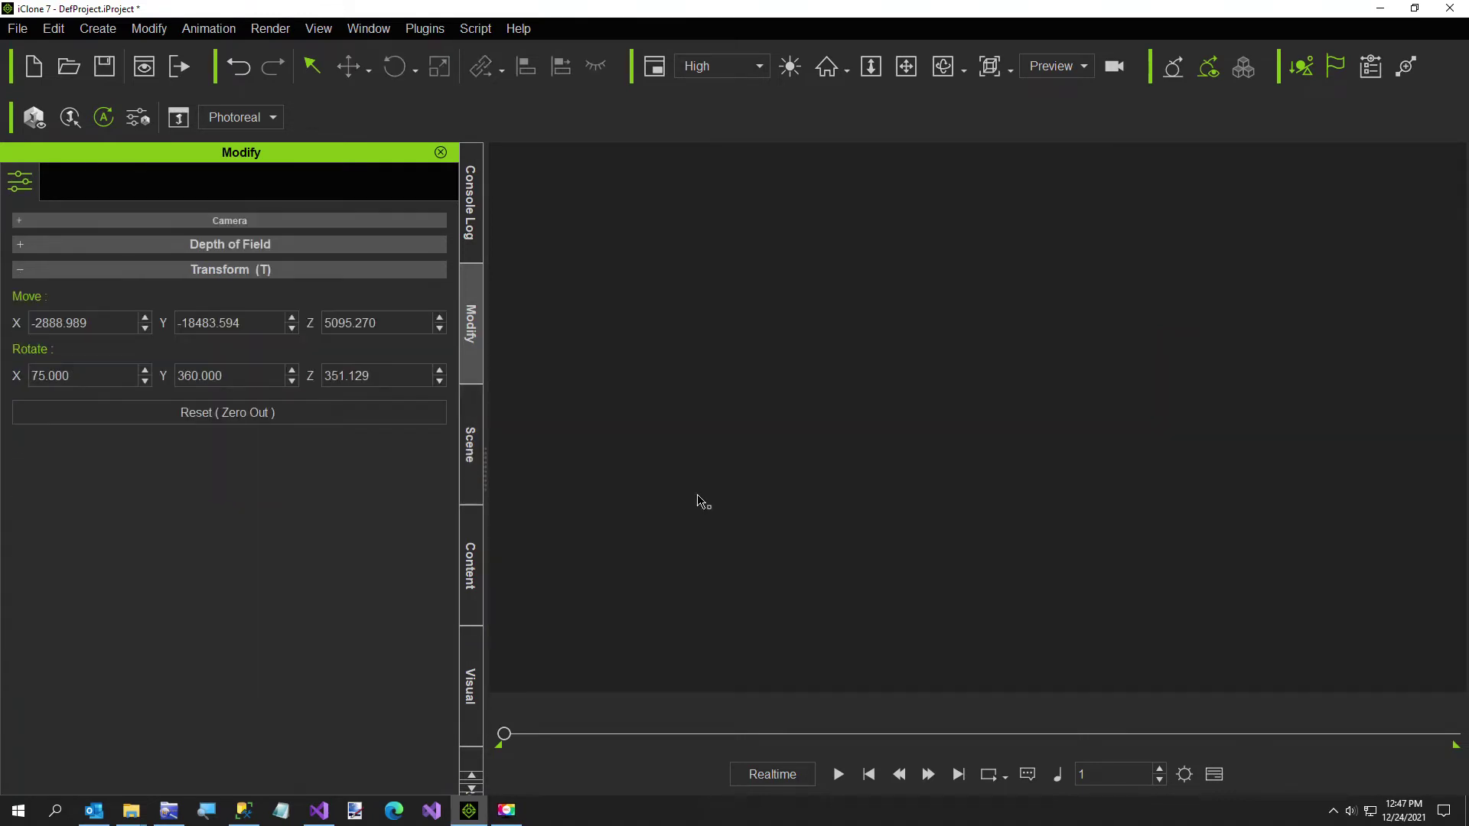
{"action": "left_click", "coordinate": [472, 575]}
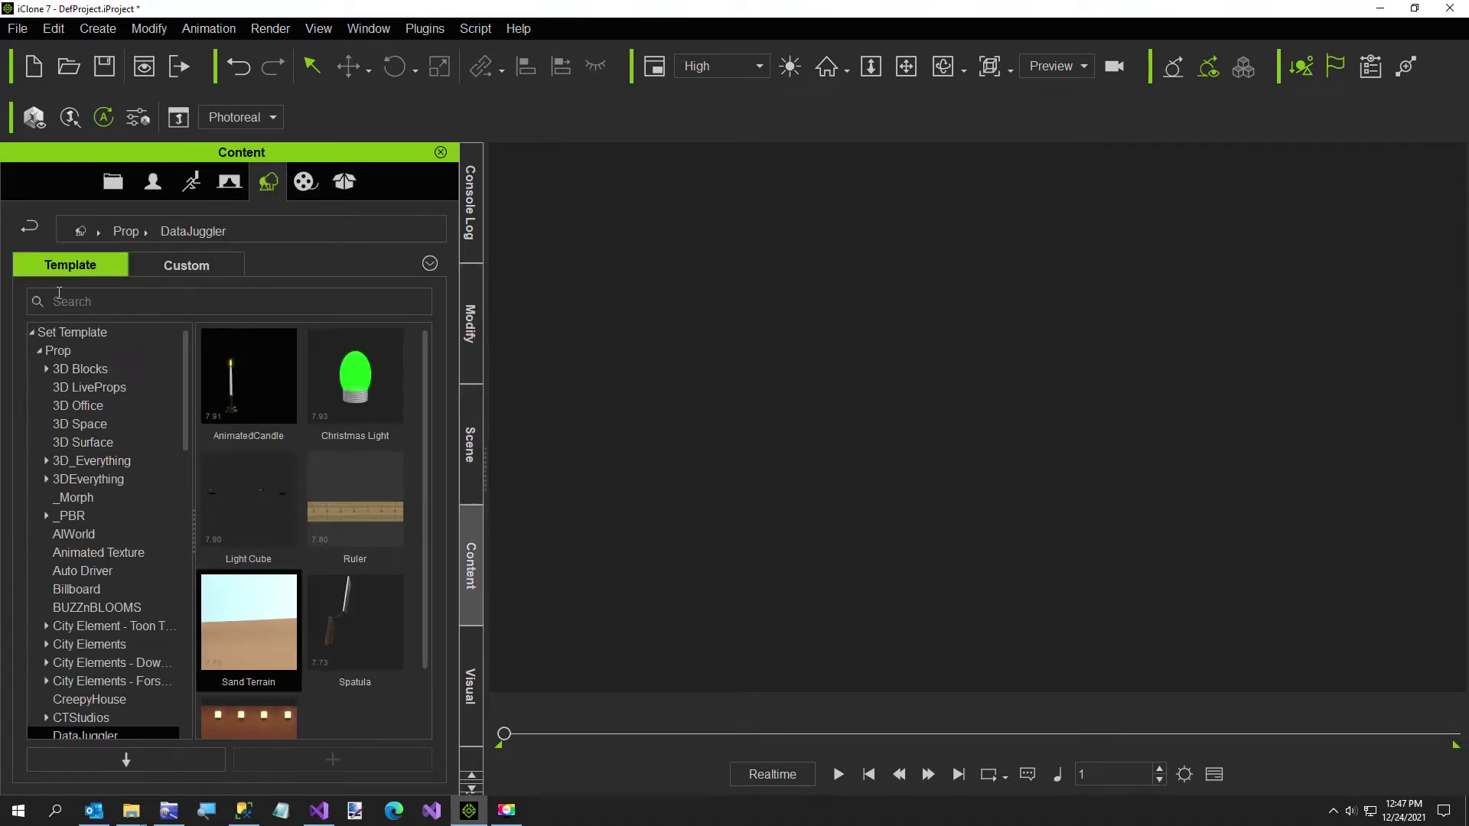
{"action": "left_click", "coordinate": [32, 354]}
{"action": "left_click", "coordinate": [36, 353]}
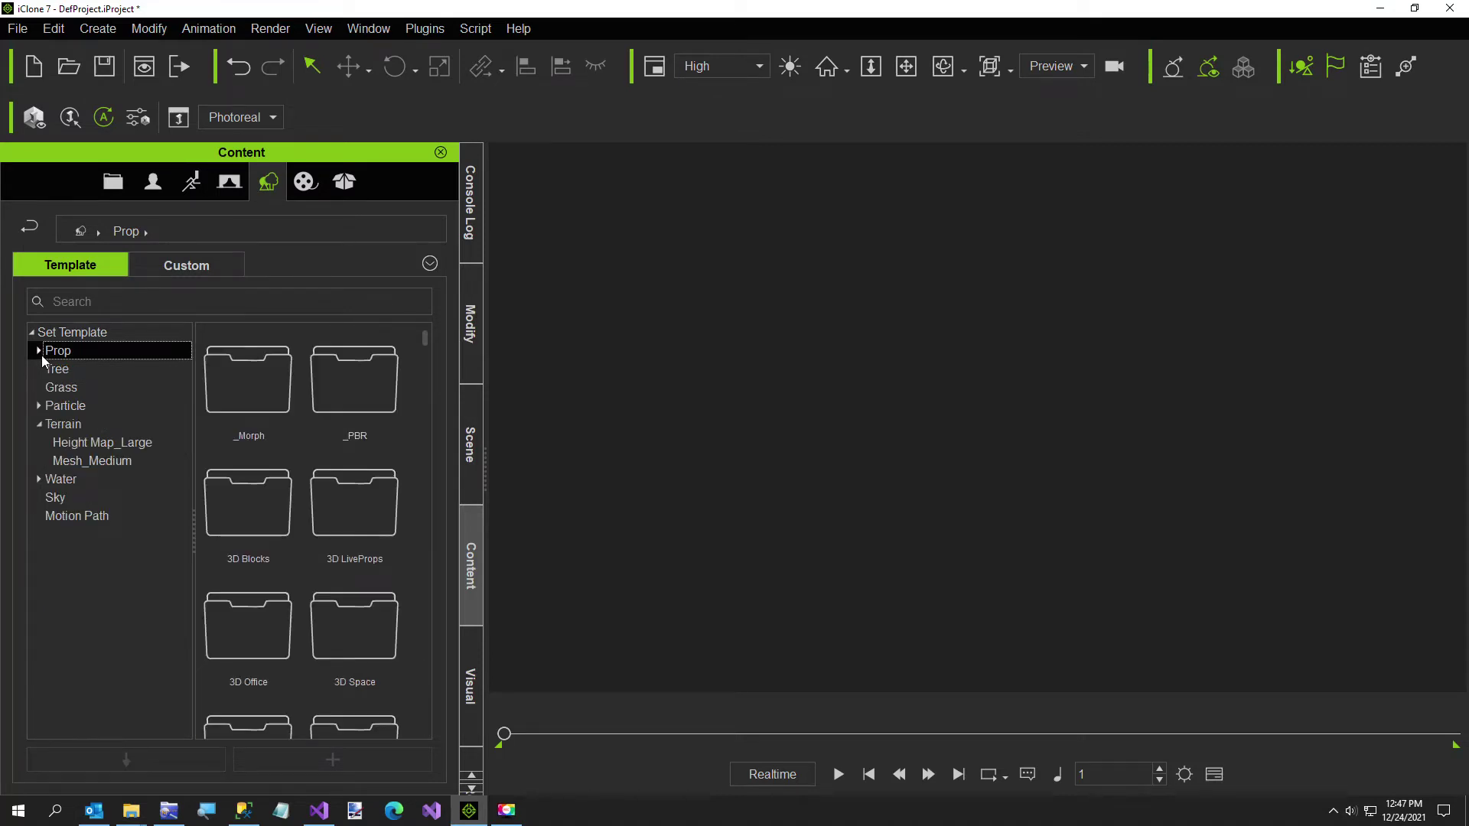
{"action": "left_click", "coordinate": [67, 461]}
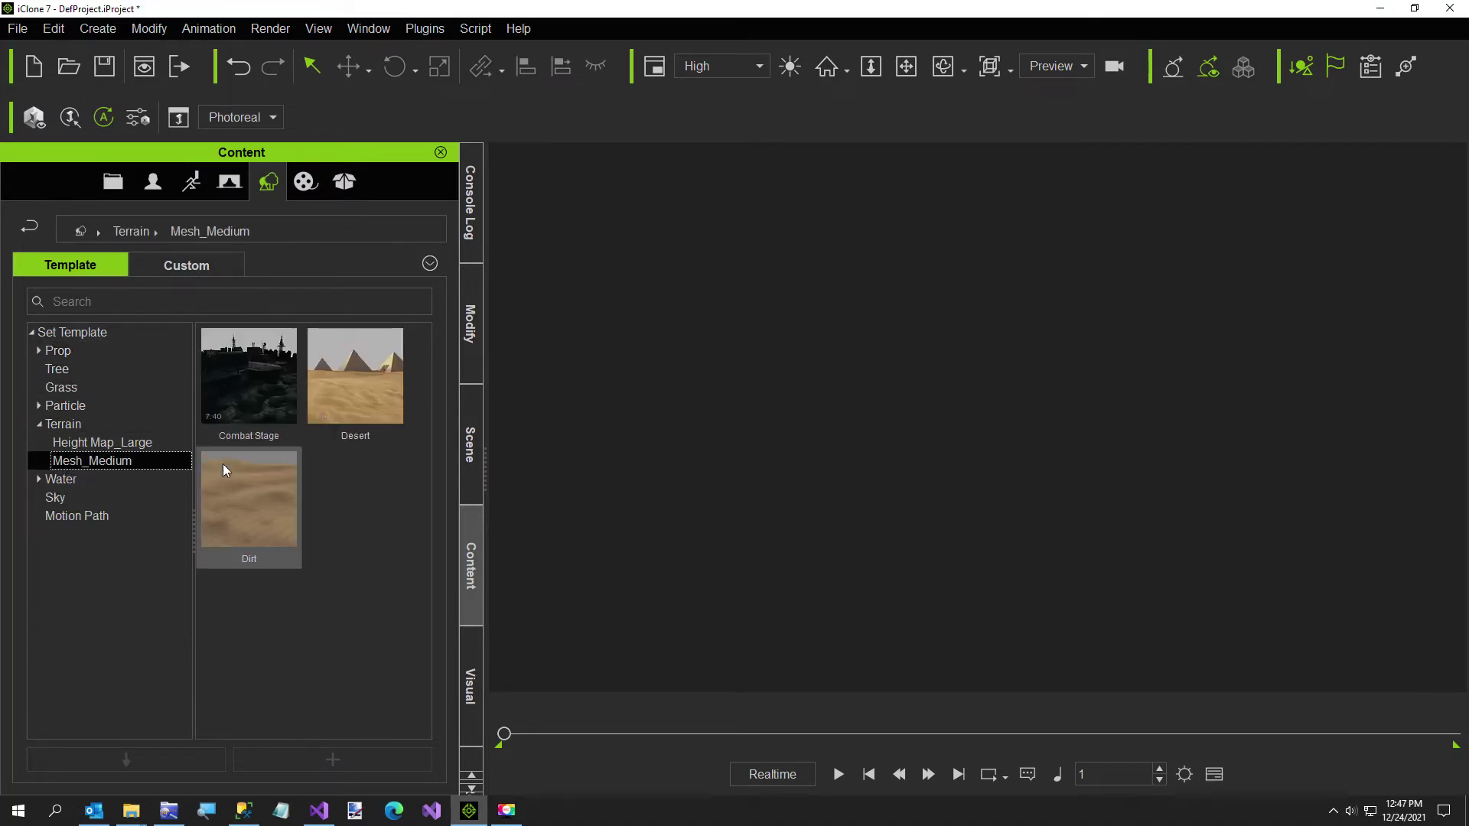
{"action": "double_click", "coordinate": [259, 488]}
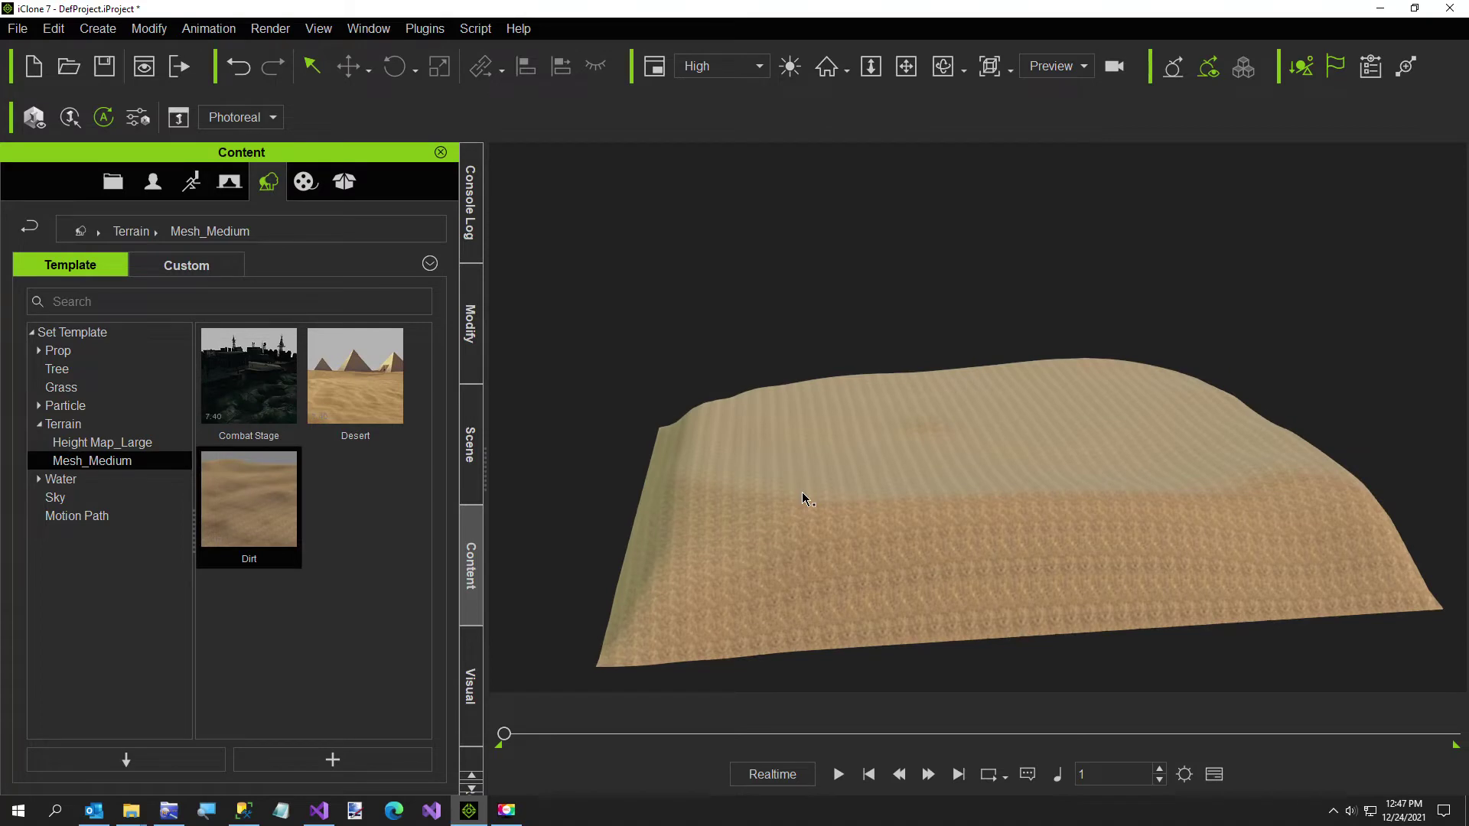
Convert the Dirt terrain to a prop and scale its height down until it is flat
{"action": "left_click", "coordinate": [471, 443]}
{"action": "left_click", "coordinate": [22, 300]}
{"action": "left_click", "coordinate": [77, 316]}
{"action": "left_click", "coordinate": [147, 29]}
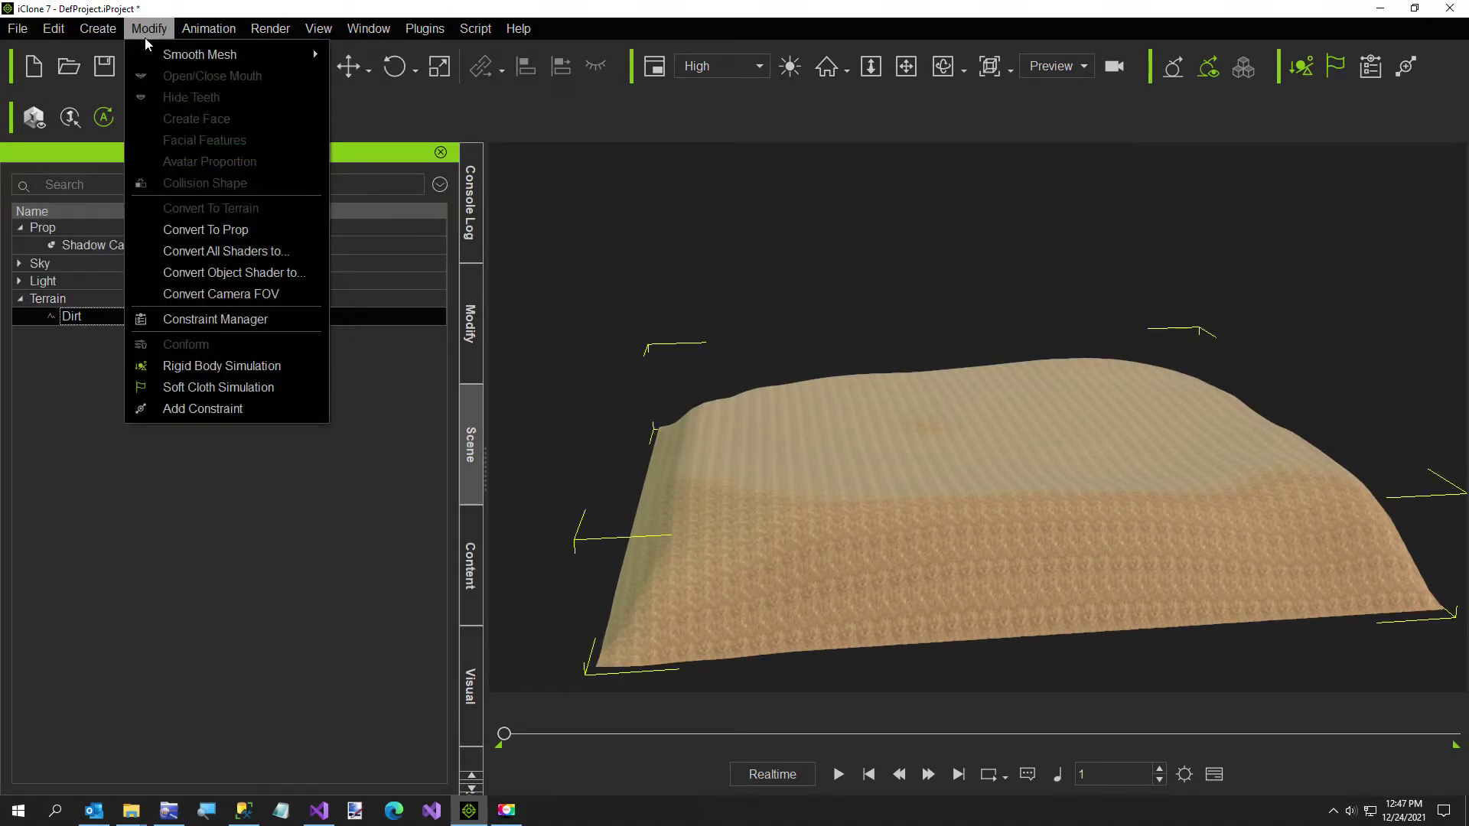
{"action": "left_click", "coordinate": [206, 229]}
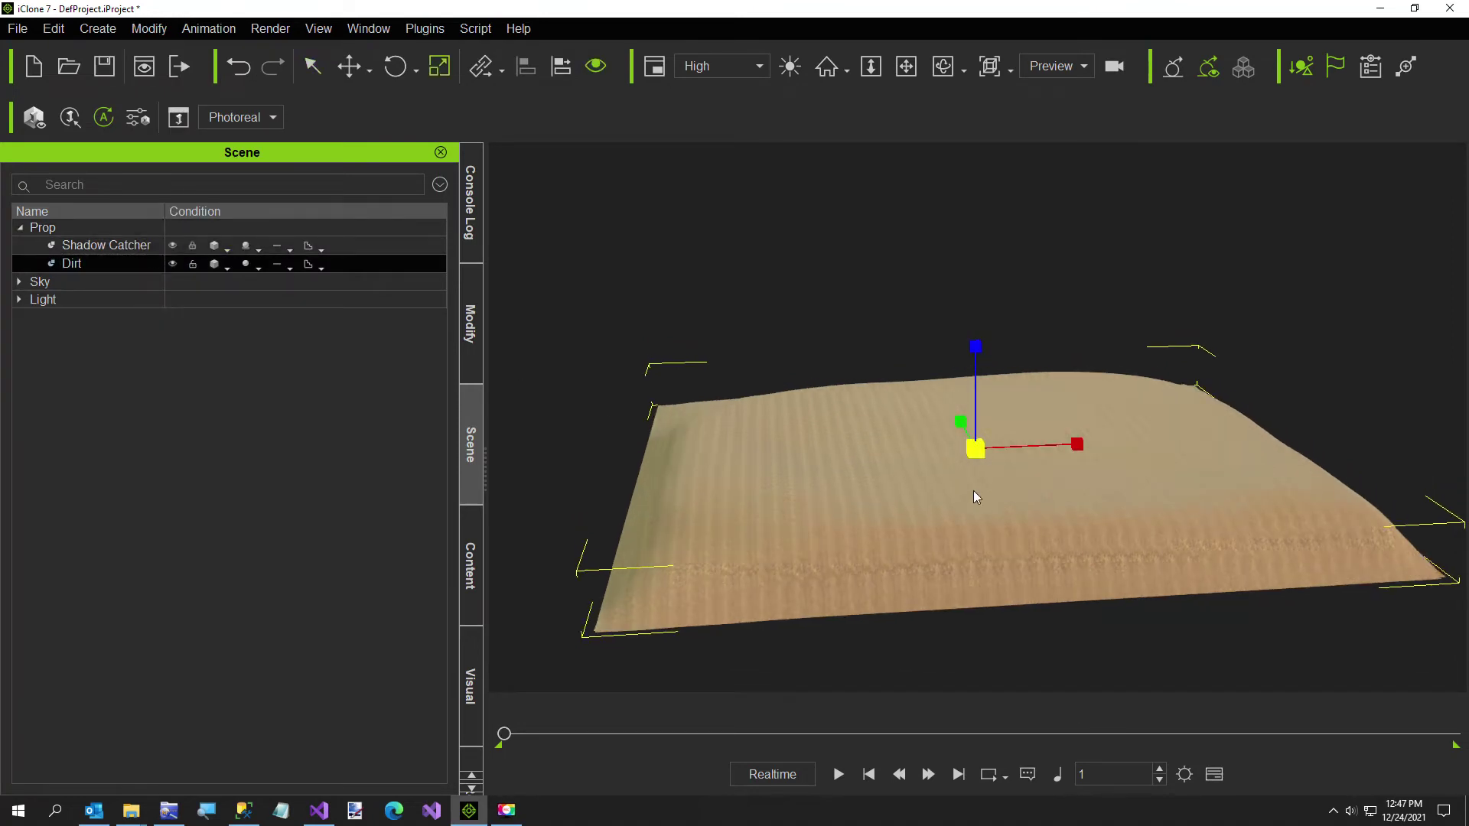
Replace the Dirt prop's Base Color texture with a smooth sand image from the Graphics\Textures folder
{"action": "left_click", "coordinate": [472, 344]}
{"action": "left_click", "coordinate": [97, 182]}
{"action": "double_click", "coordinate": [142, 365]}
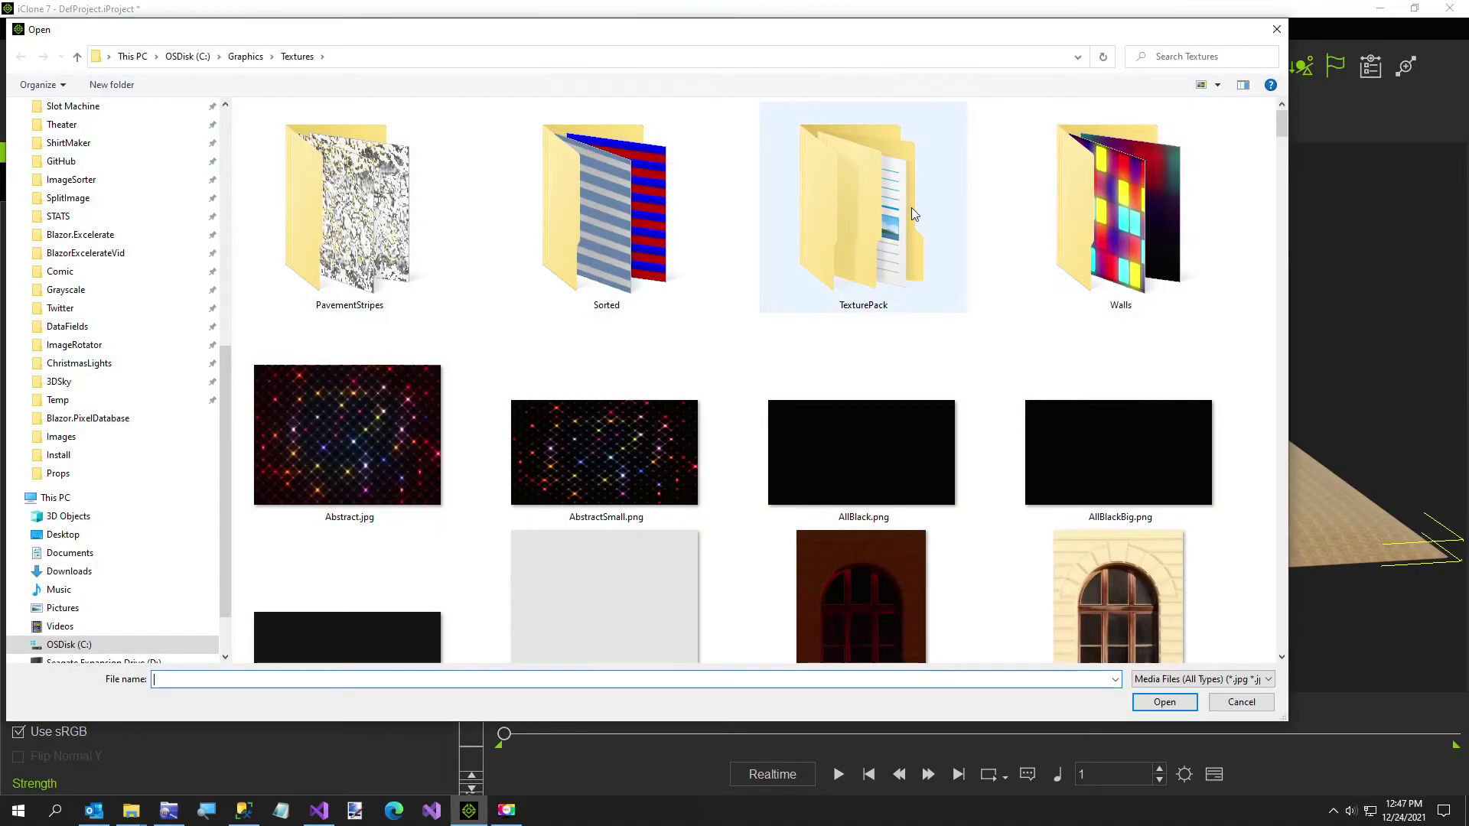
{"action": "left_click_drag", "start_coordinate": [1281, 126], "coordinate": [1282, 468]}
{"action": "double_click", "coordinate": [864, 453]}
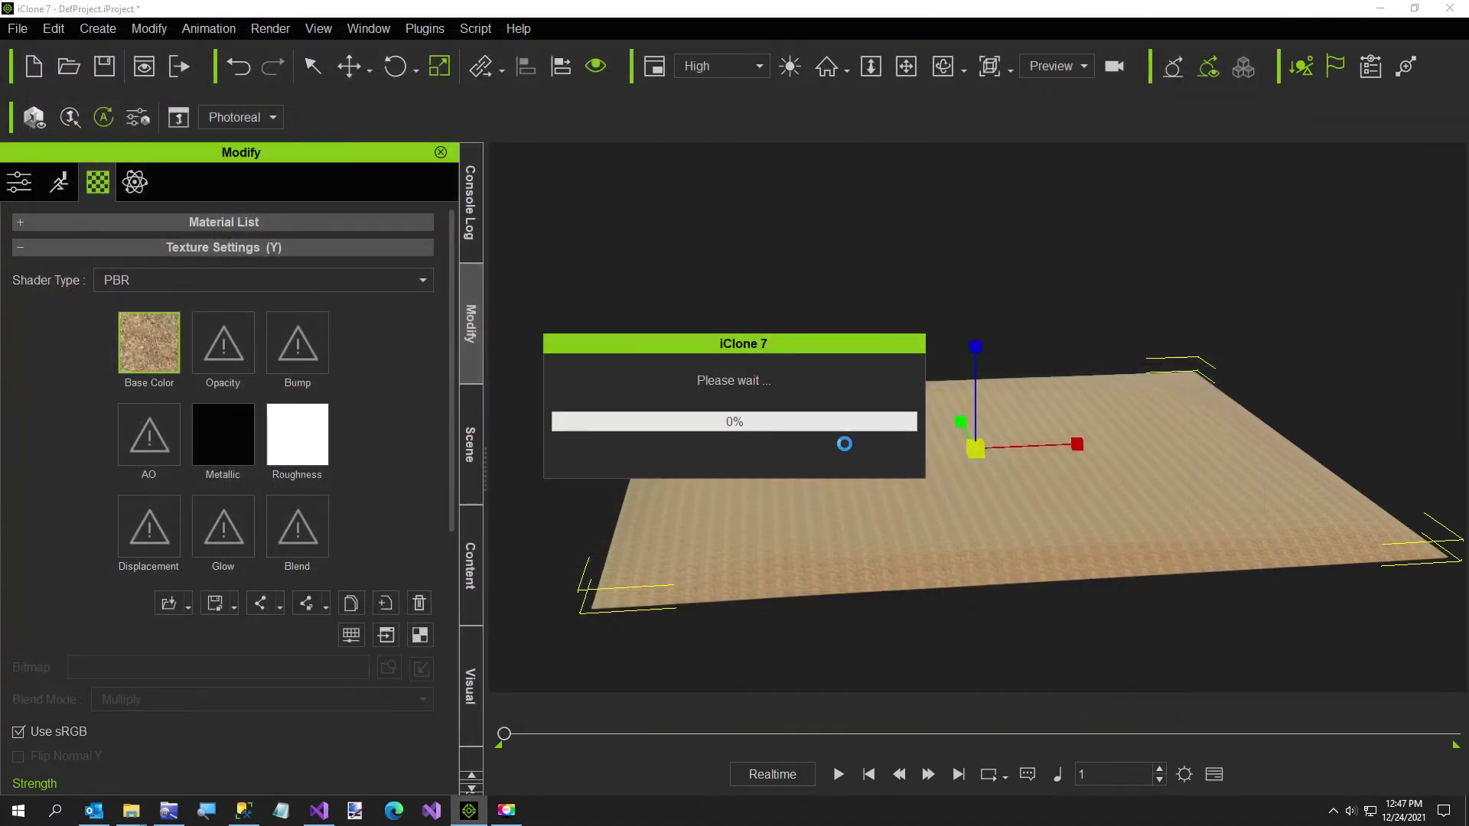
Save the flattened Dirt prop to the custom Terrain library under the name Dirt
{"action": "left_click", "coordinate": [469, 582]}
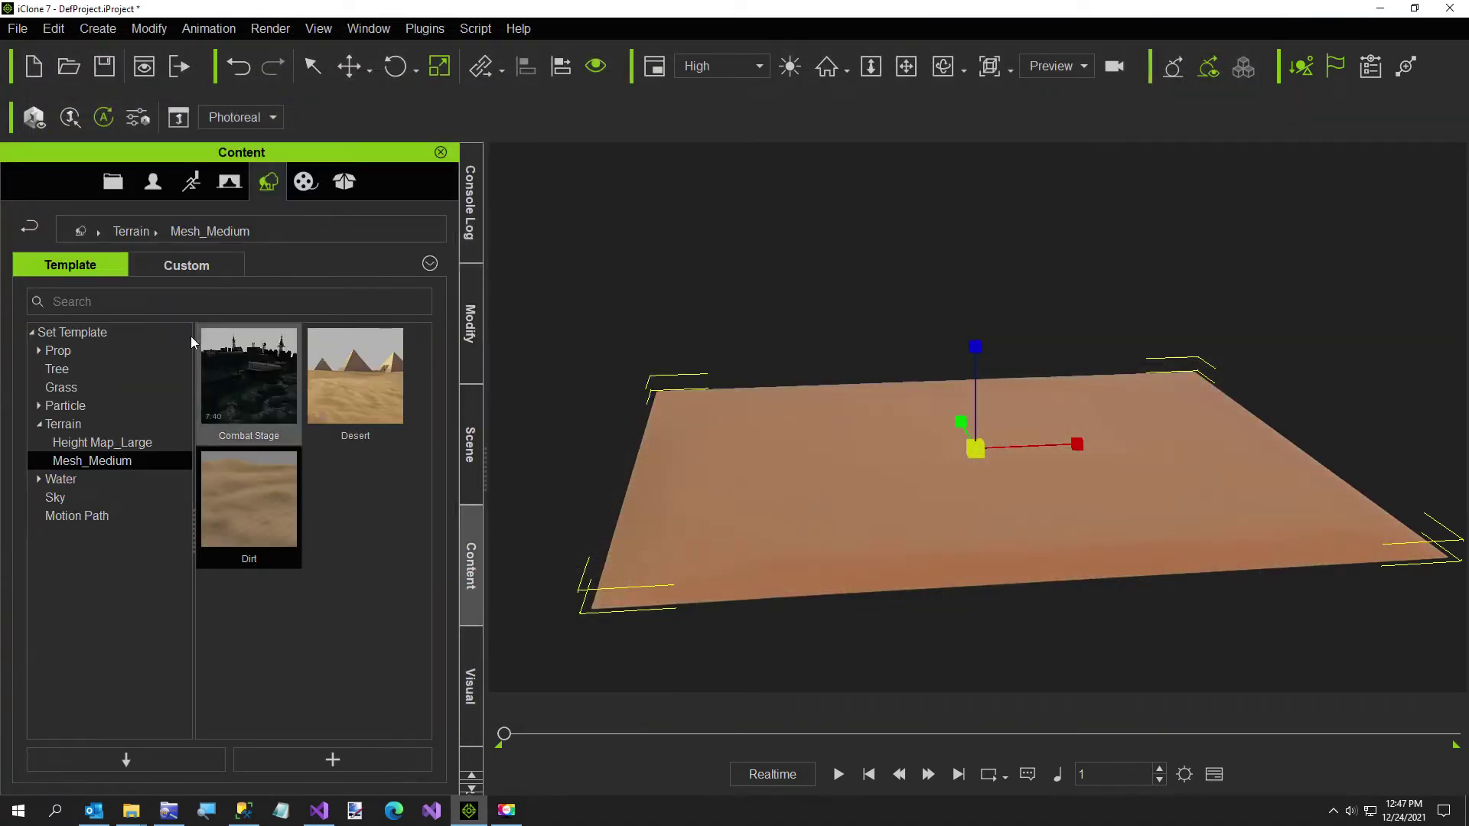
{"action": "left_click", "coordinate": [58, 351]}
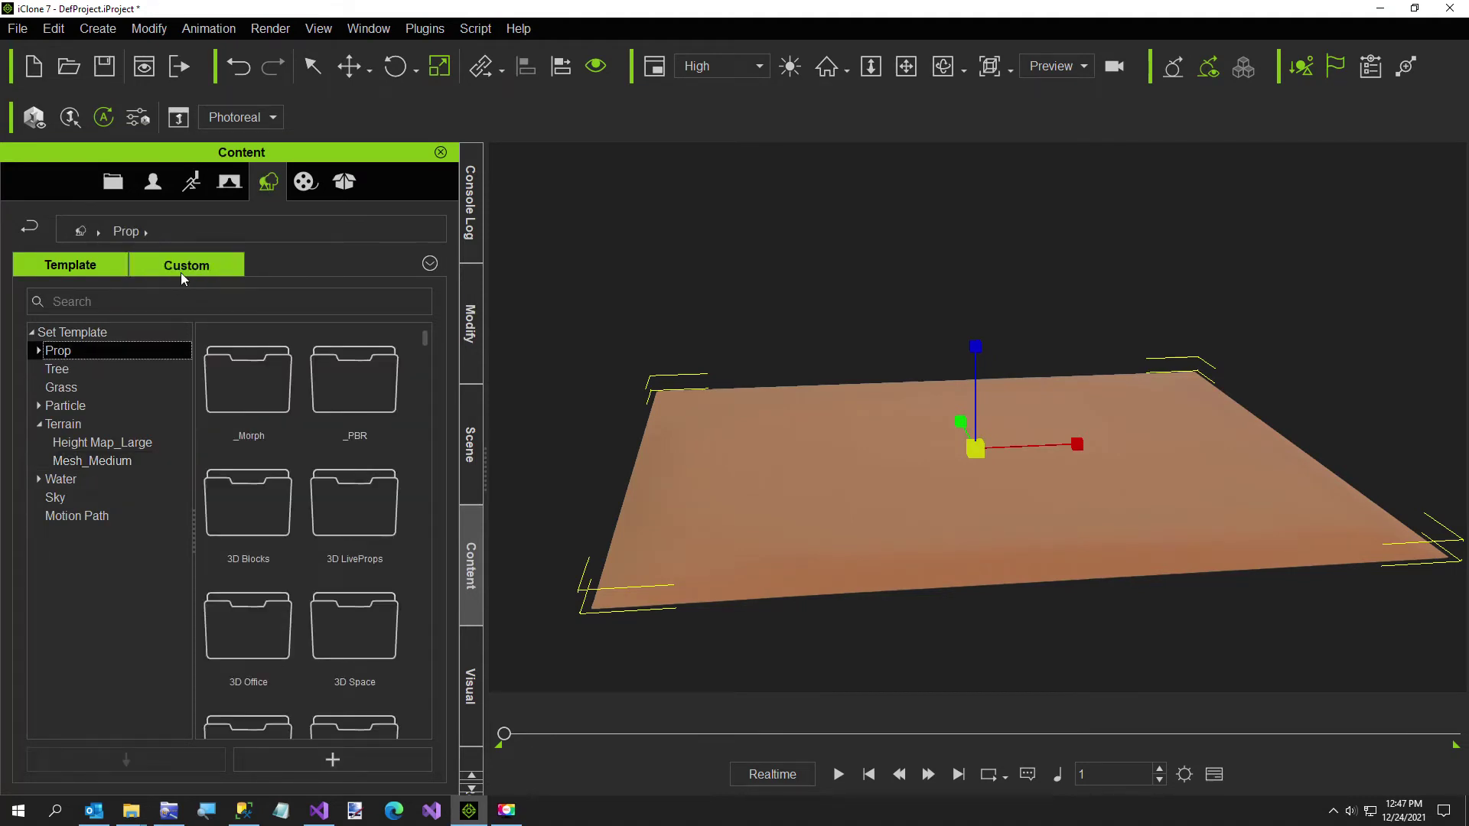
{"action": "left_click", "coordinate": [57, 431]}
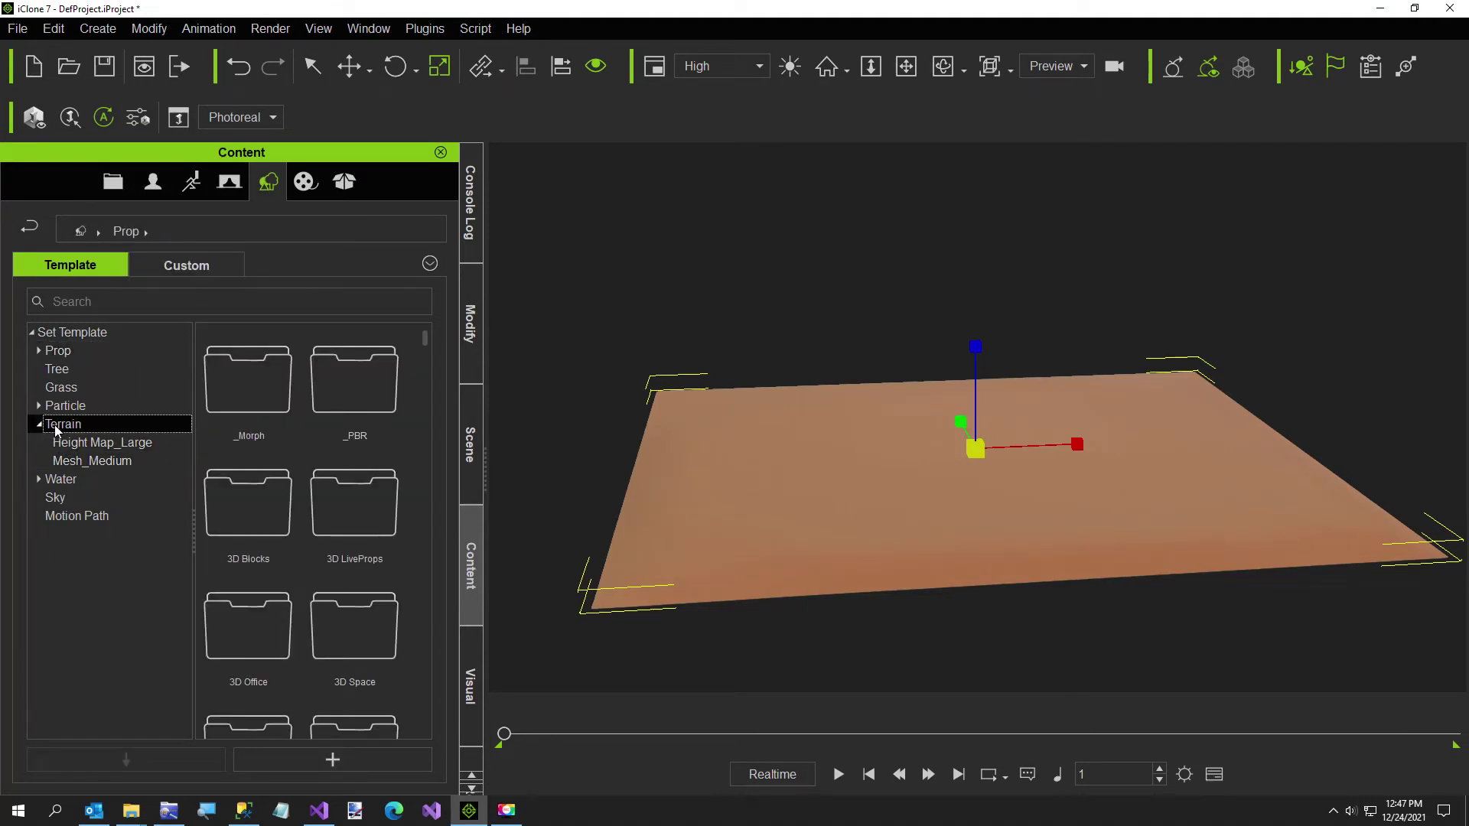
{"action": "left_click", "coordinate": [186, 265]}
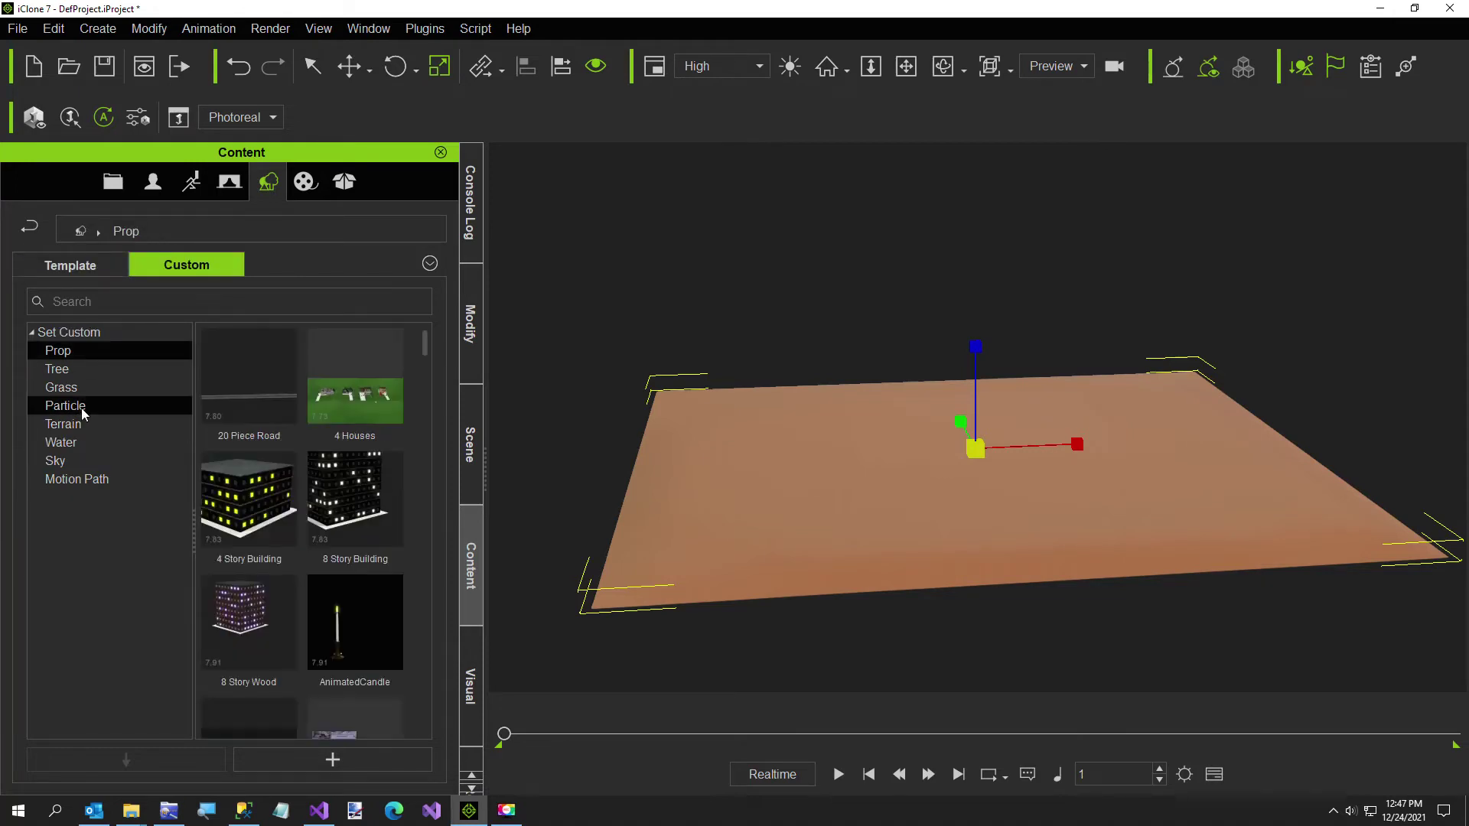
{"action": "left_click", "coordinate": [81, 423]}
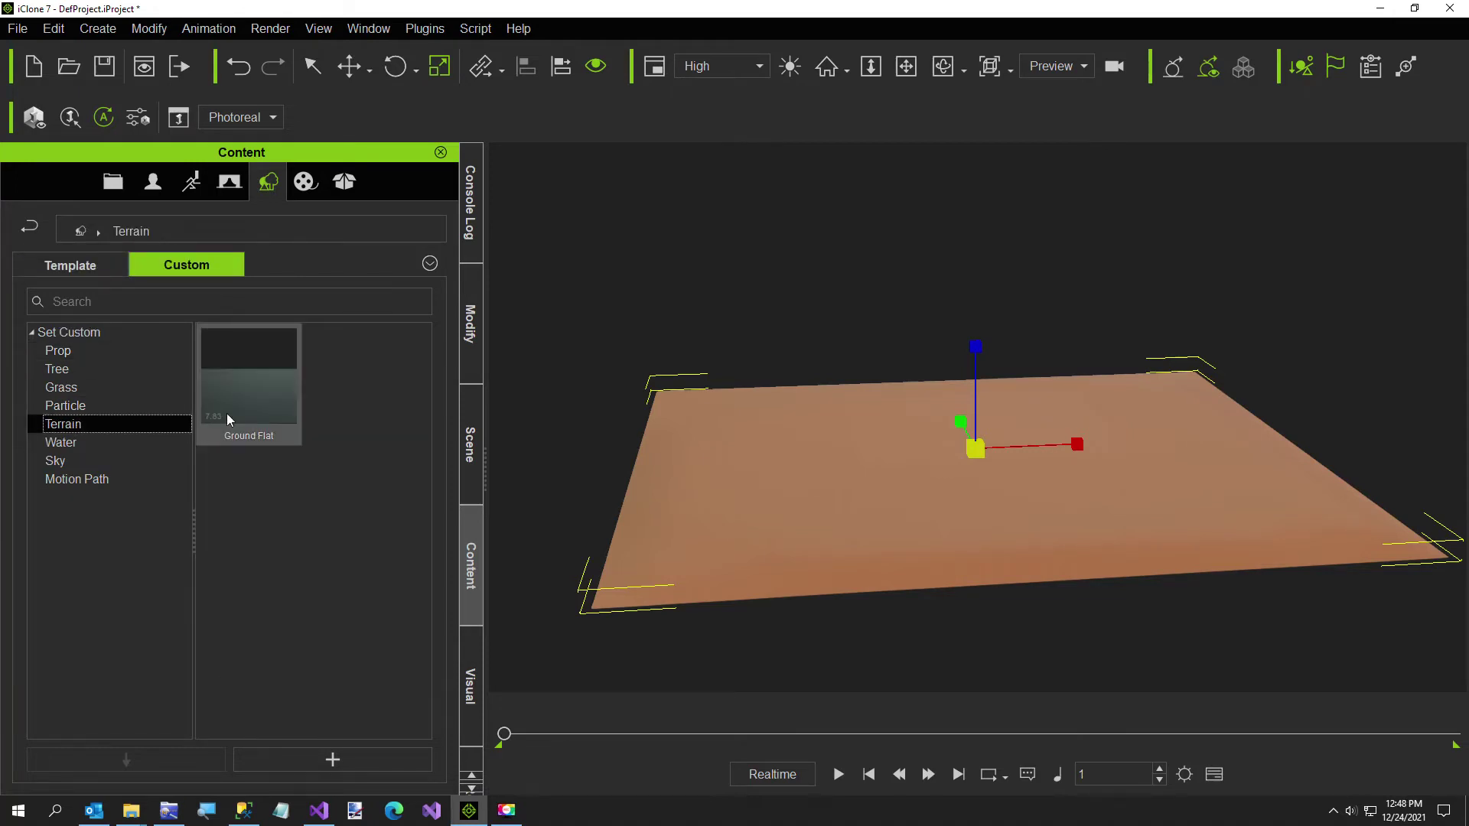
{"action": "left_click", "coordinate": [386, 764]}
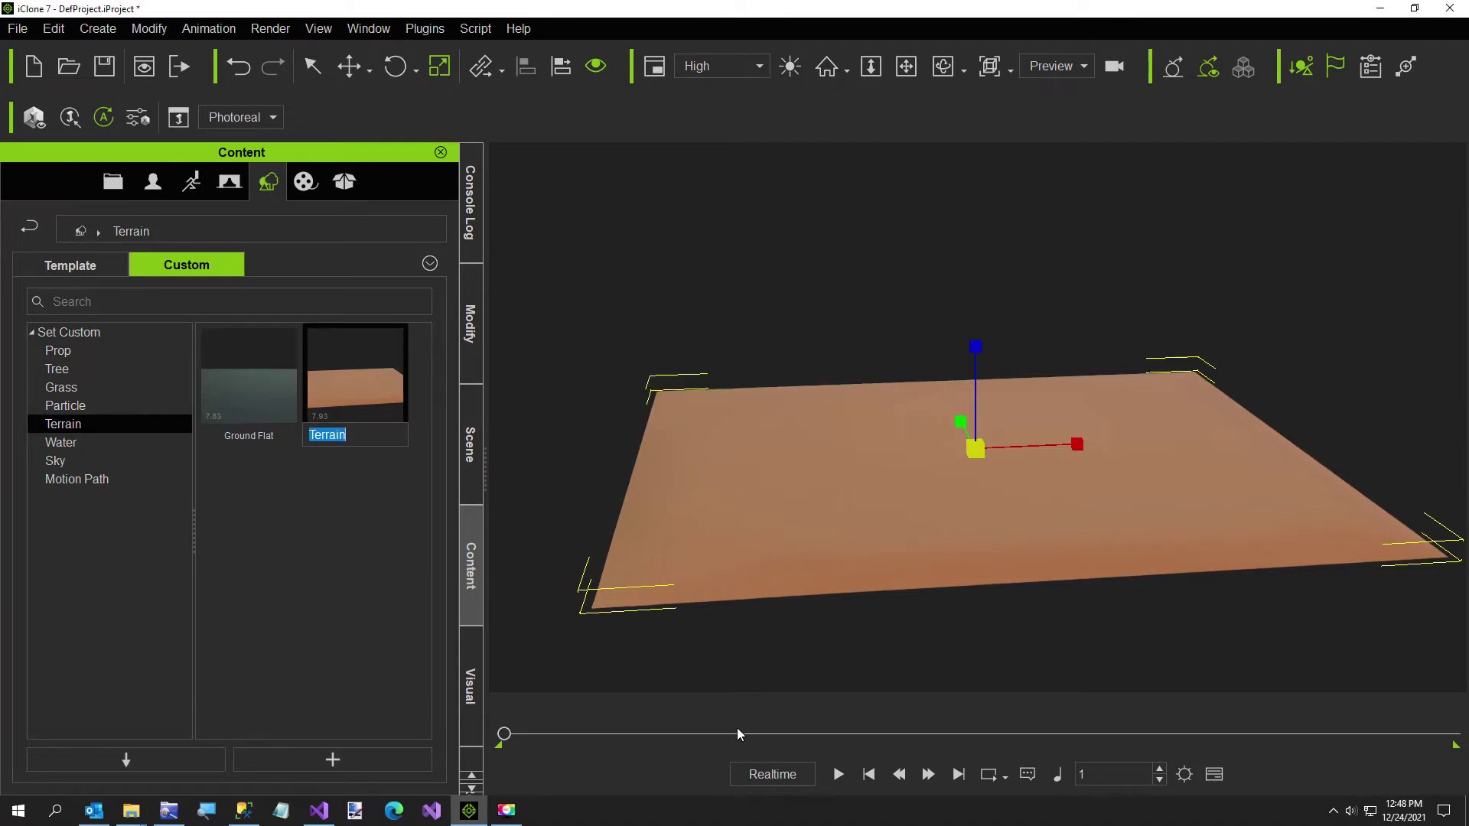
{"action": "type", "text": "Dirt"}
{"action": "key", "text": "Return"}
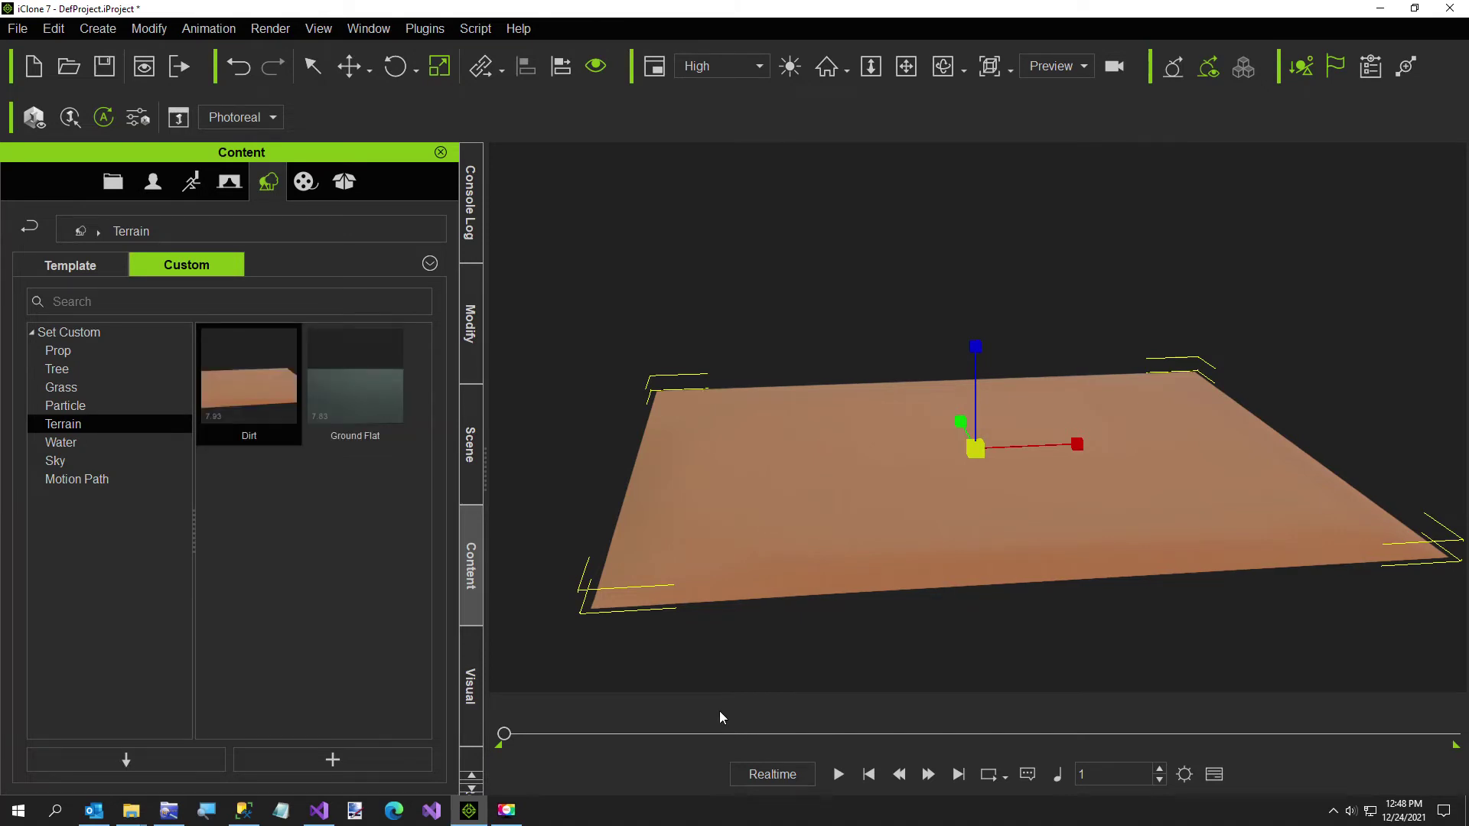
Start a new project and try to add the Dirt item from the custom Terrain library
{"action": "left_click", "coordinate": [17, 28]}
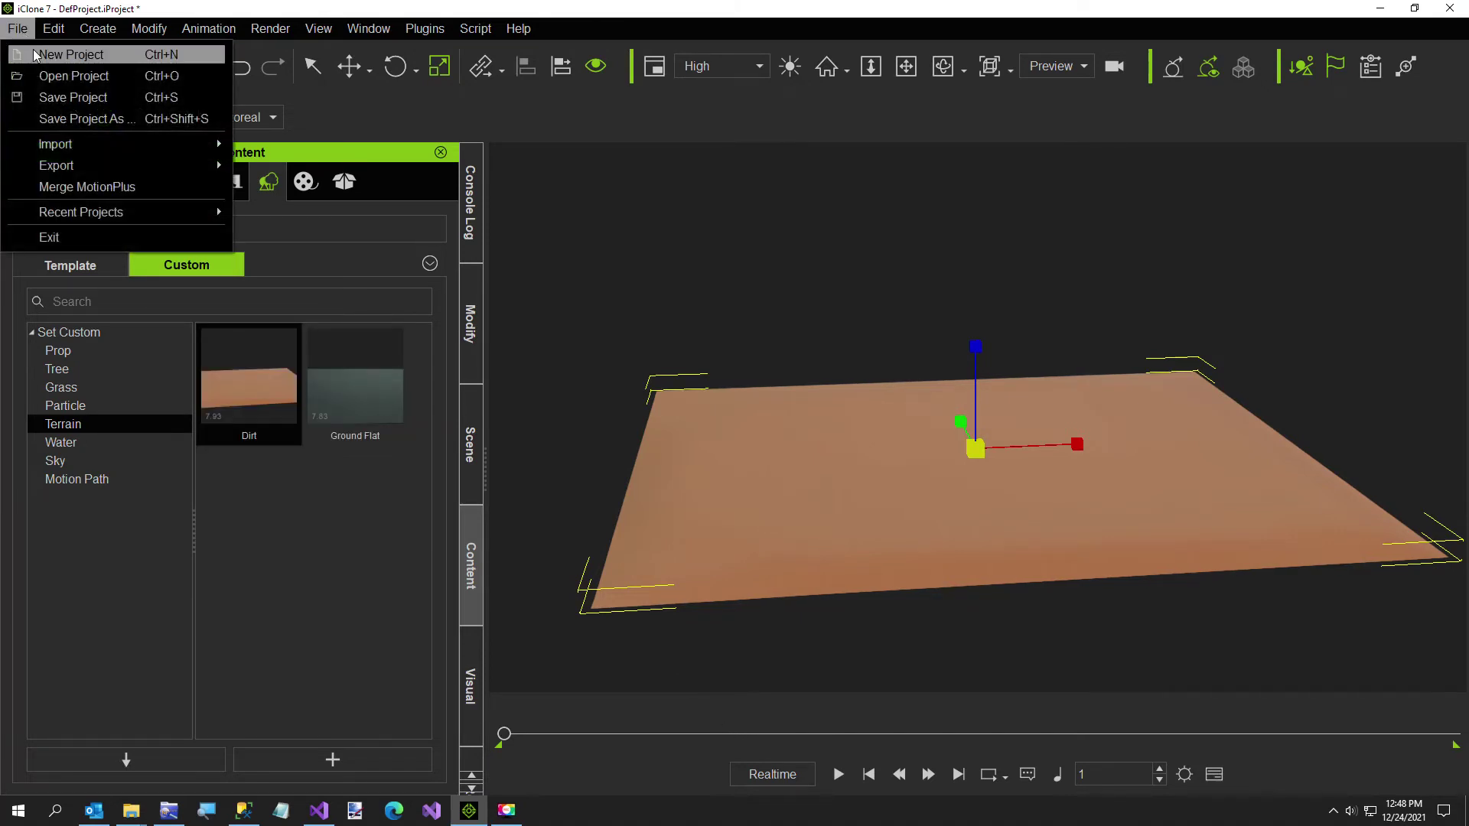
{"action": "left_click", "coordinate": [71, 55]}
{"action": "left_click", "coordinate": [715, 447]}
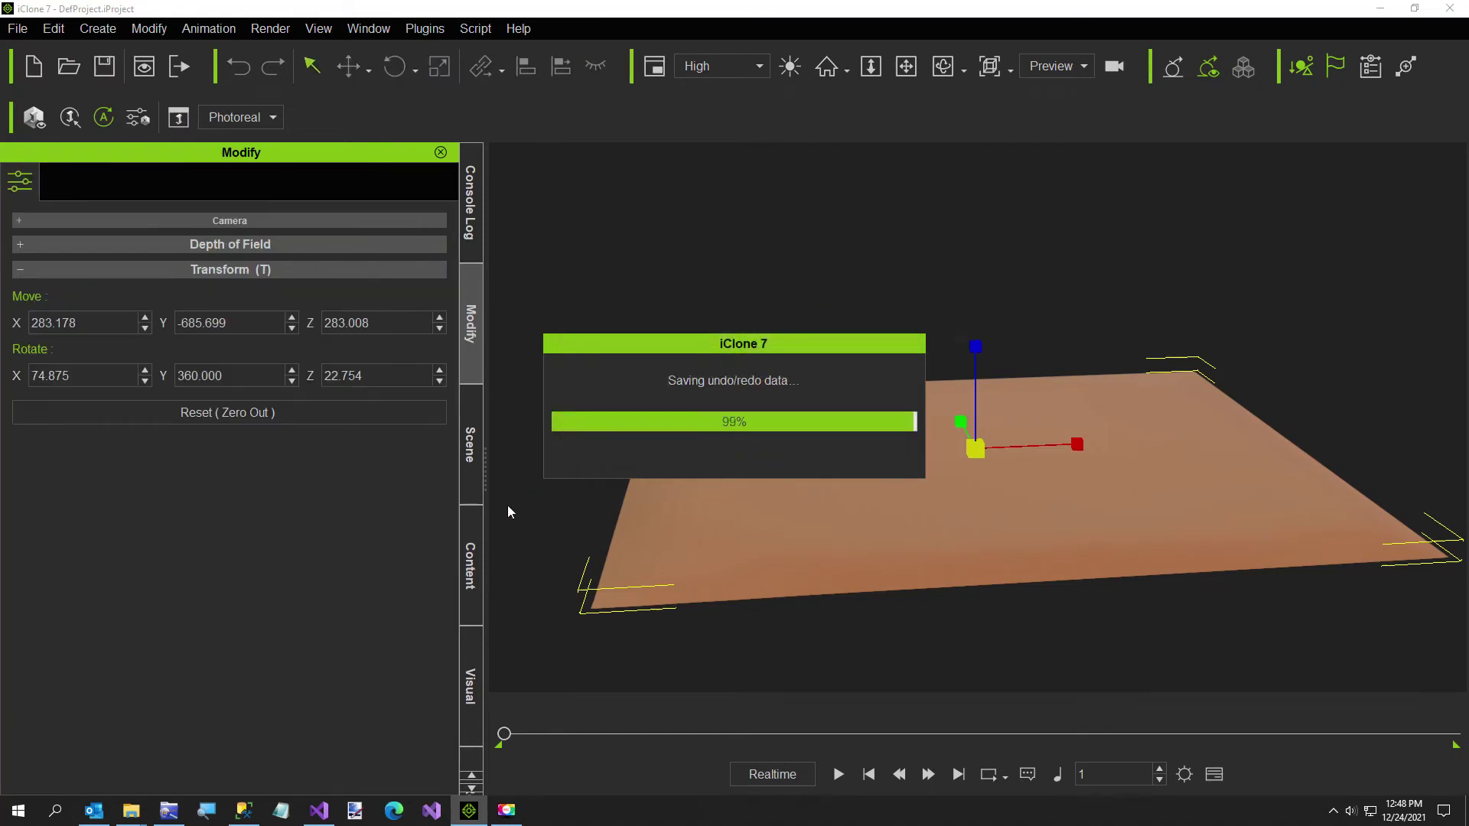
{"action": "left_click", "coordinate": [466, 562]}
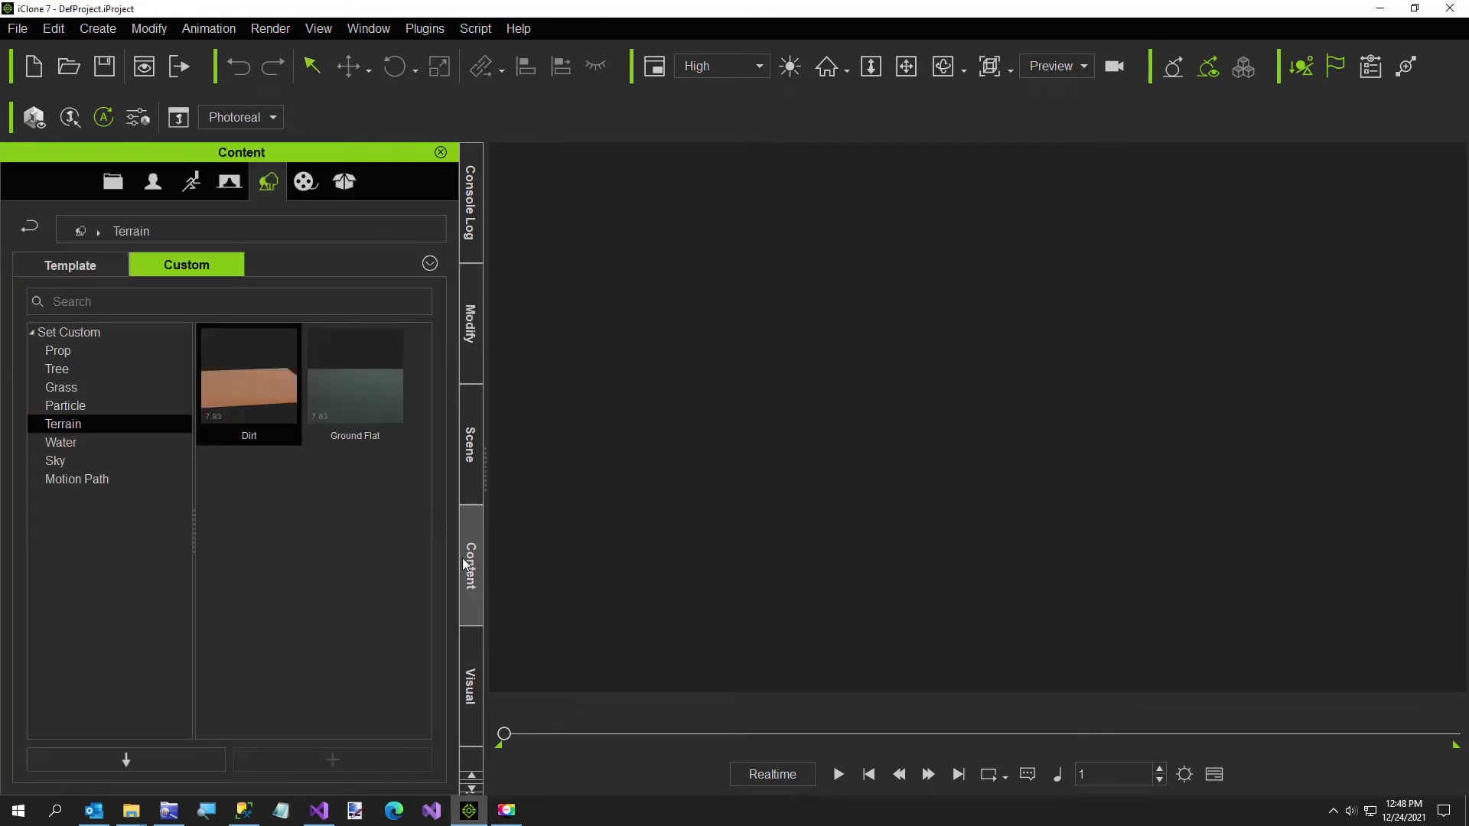
{"action": "double_click", "coordinate": [255, 378]}
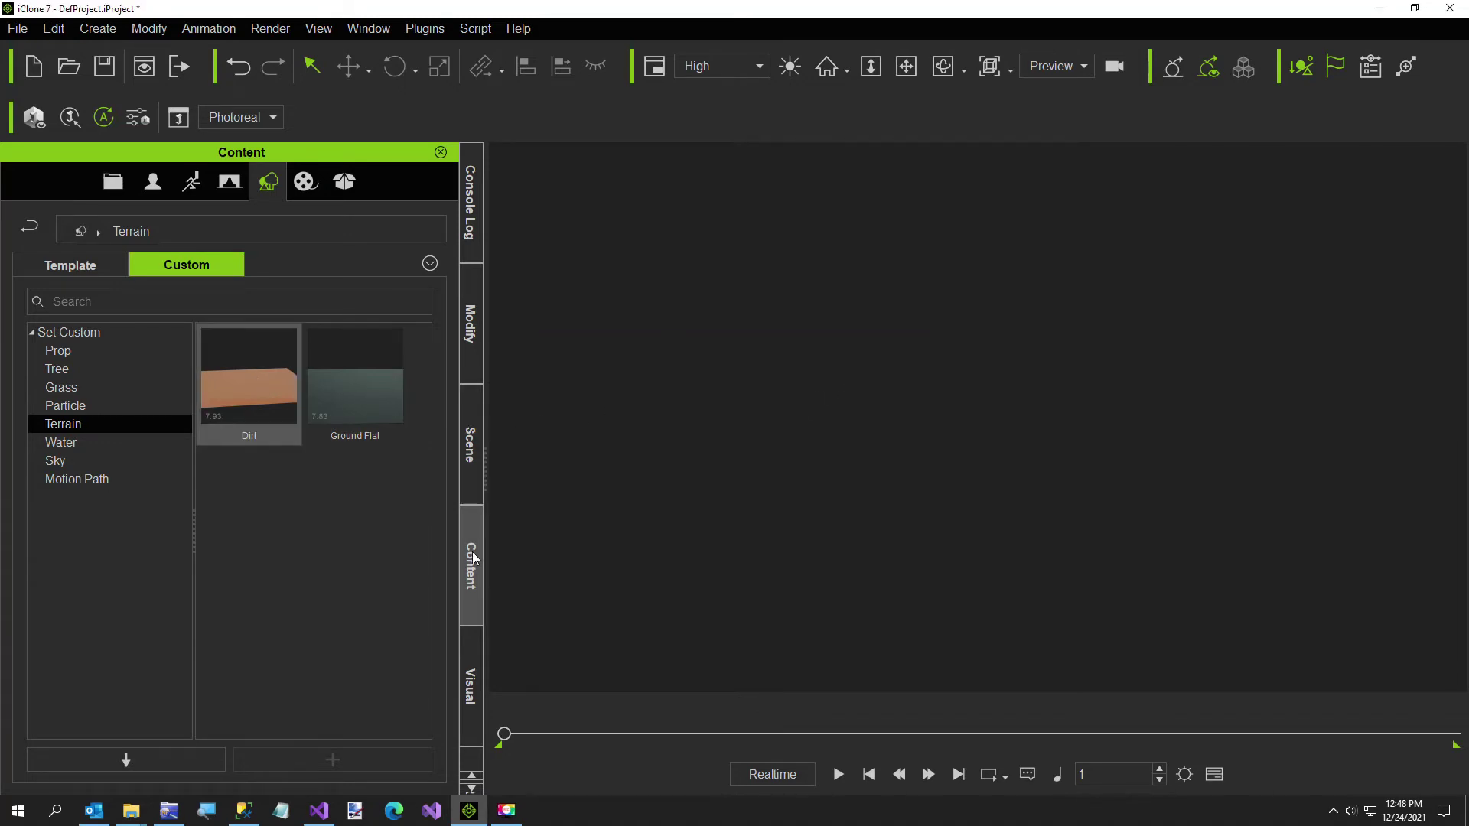
Find the custom Dirt item's file in File Explorer and cut Dirt.iTerrain from the Terrain folder
{"action": "right_click", "coordinate": [231, 410]}
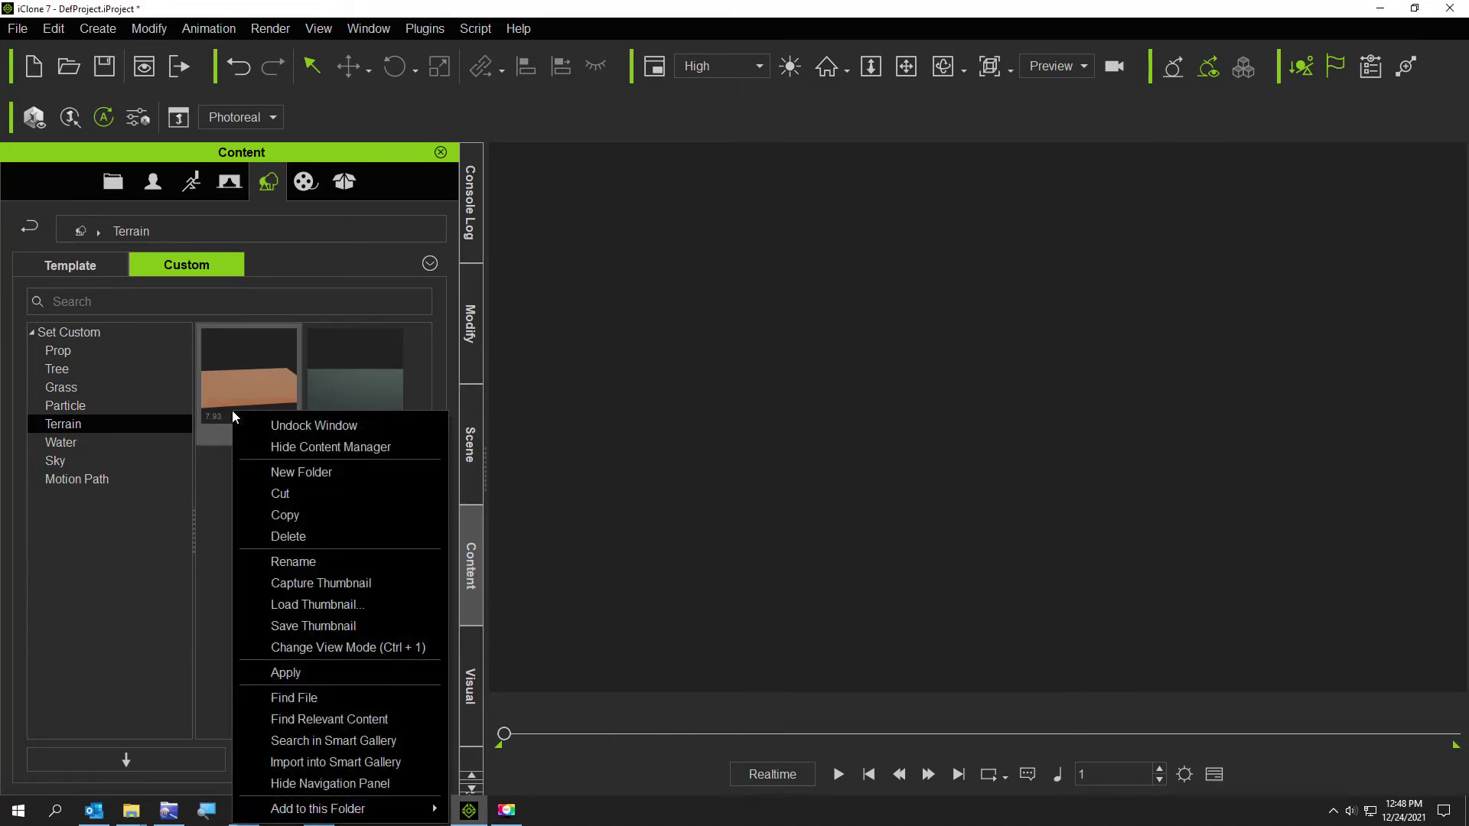
{"action": "left_click", "coordinate": [300, 696]}
{"action": "mouse_move", "coordinate": [131, 809]}
{"action": "left_click", "coordinate": [735, 745]}
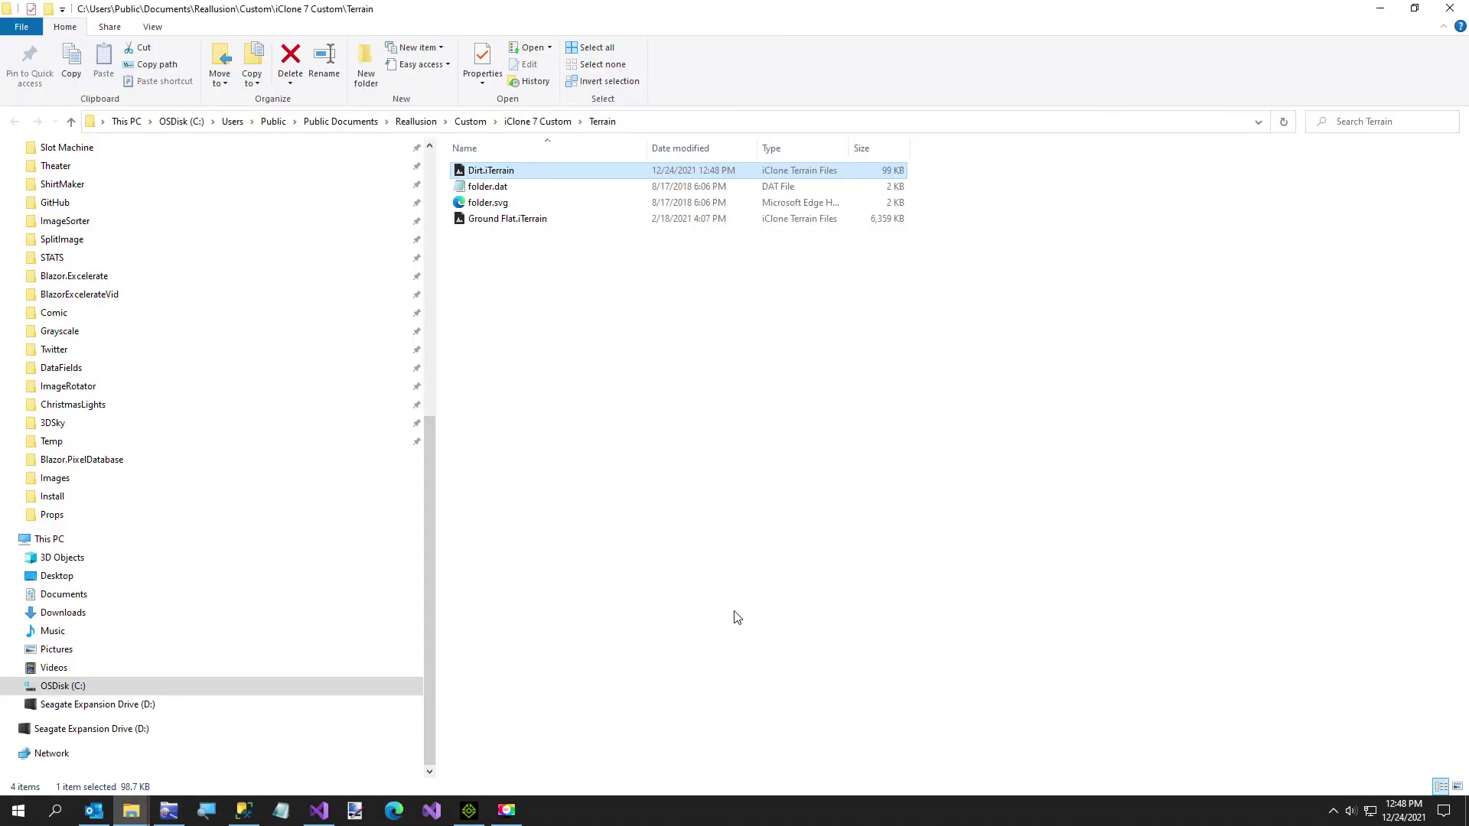
{"action": "right_click", "coordinate": [512, 174]}
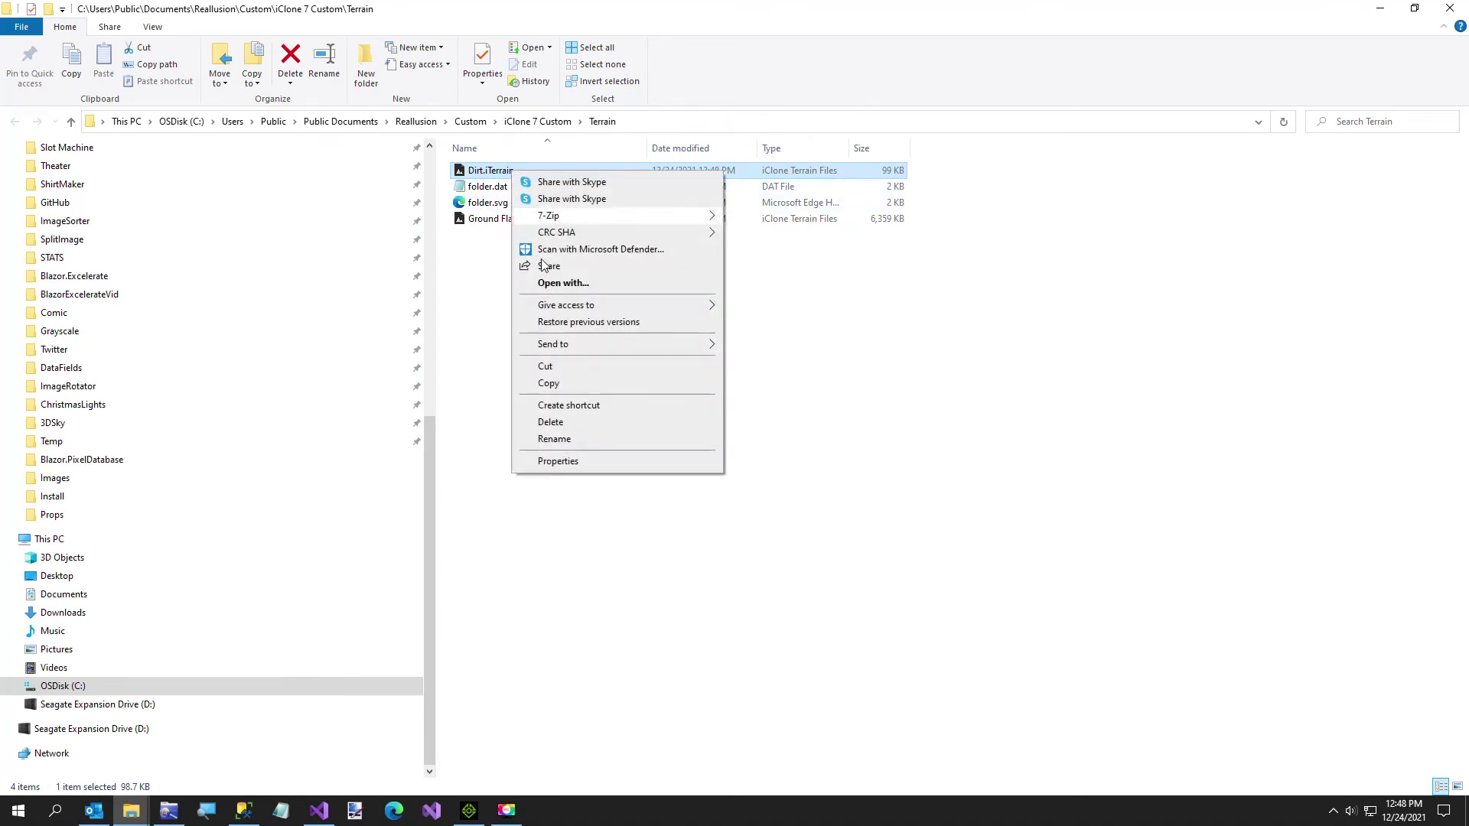
{"action": "left_click", "coordinate": [544, 366]}
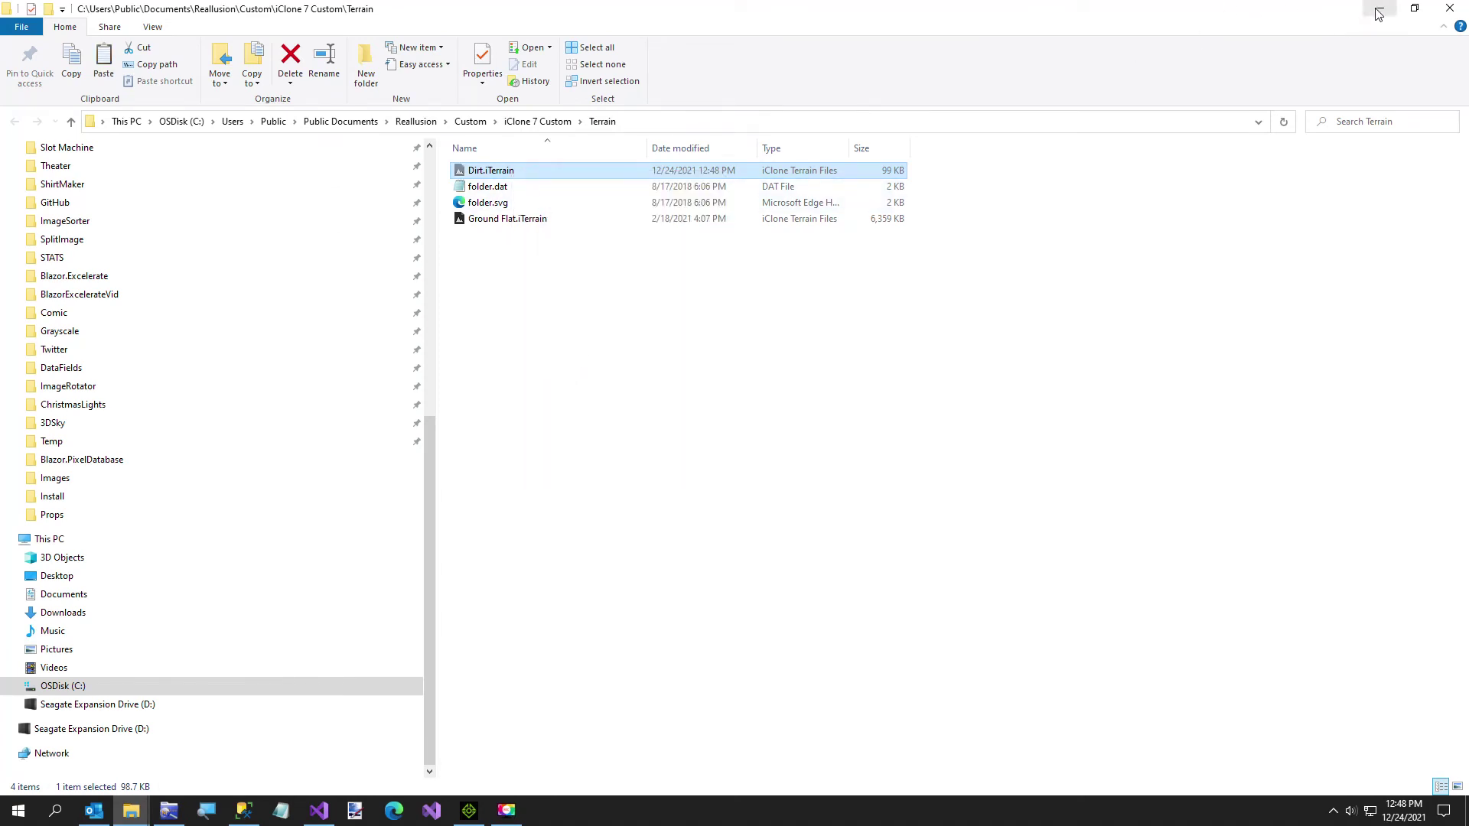
Paste Dirt.iTerrain into the Props folder under iClone 7 Custom
{"action": "left_click", "coordinate": [539, 124]}
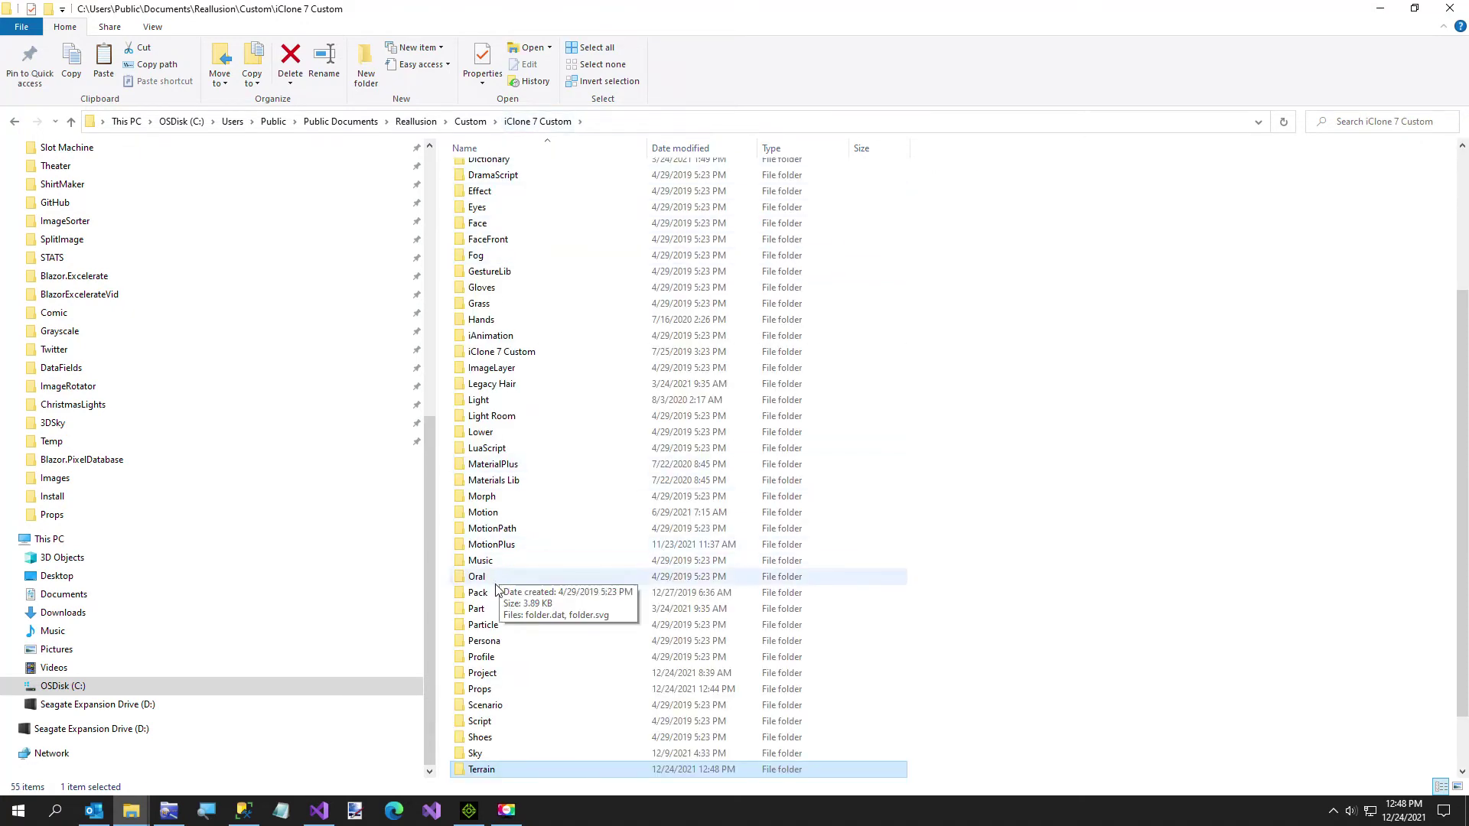
{"action": "scroll", "coordinate": [494, 608], "scroll_direction": "down", "scroll_amount": 2}
{"action": "double_click", "coordinate": [487, 625]}
{"action": "right_click", "coordinate": [1054, 530]}
{"action": "left_click", "coordinate": [1092, 633]}
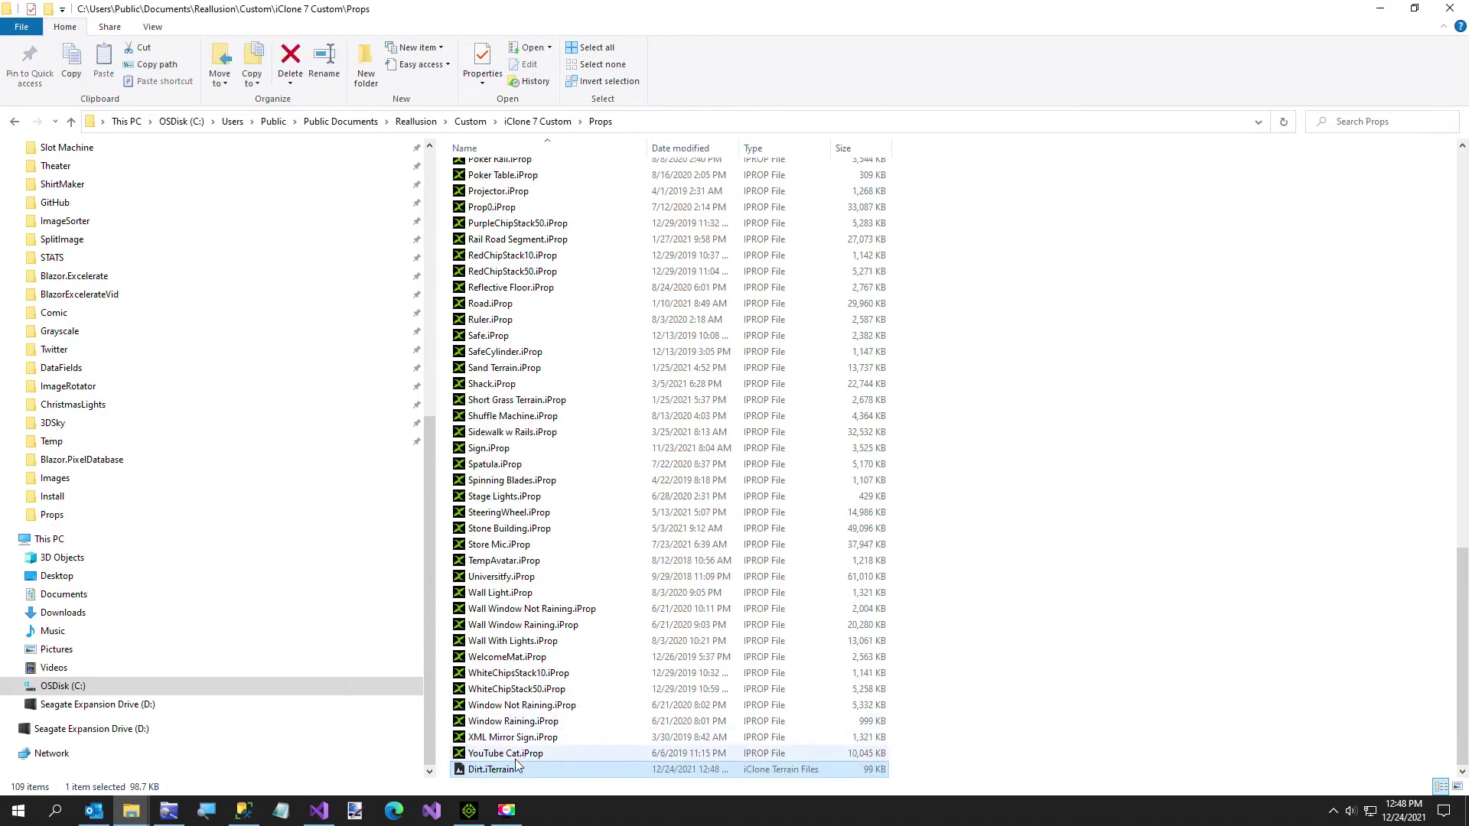
Switch back to iClone and add Dirt from the custom Prop library to the empty scene
{"action": "left_click", "coordinate": [476, 811]}
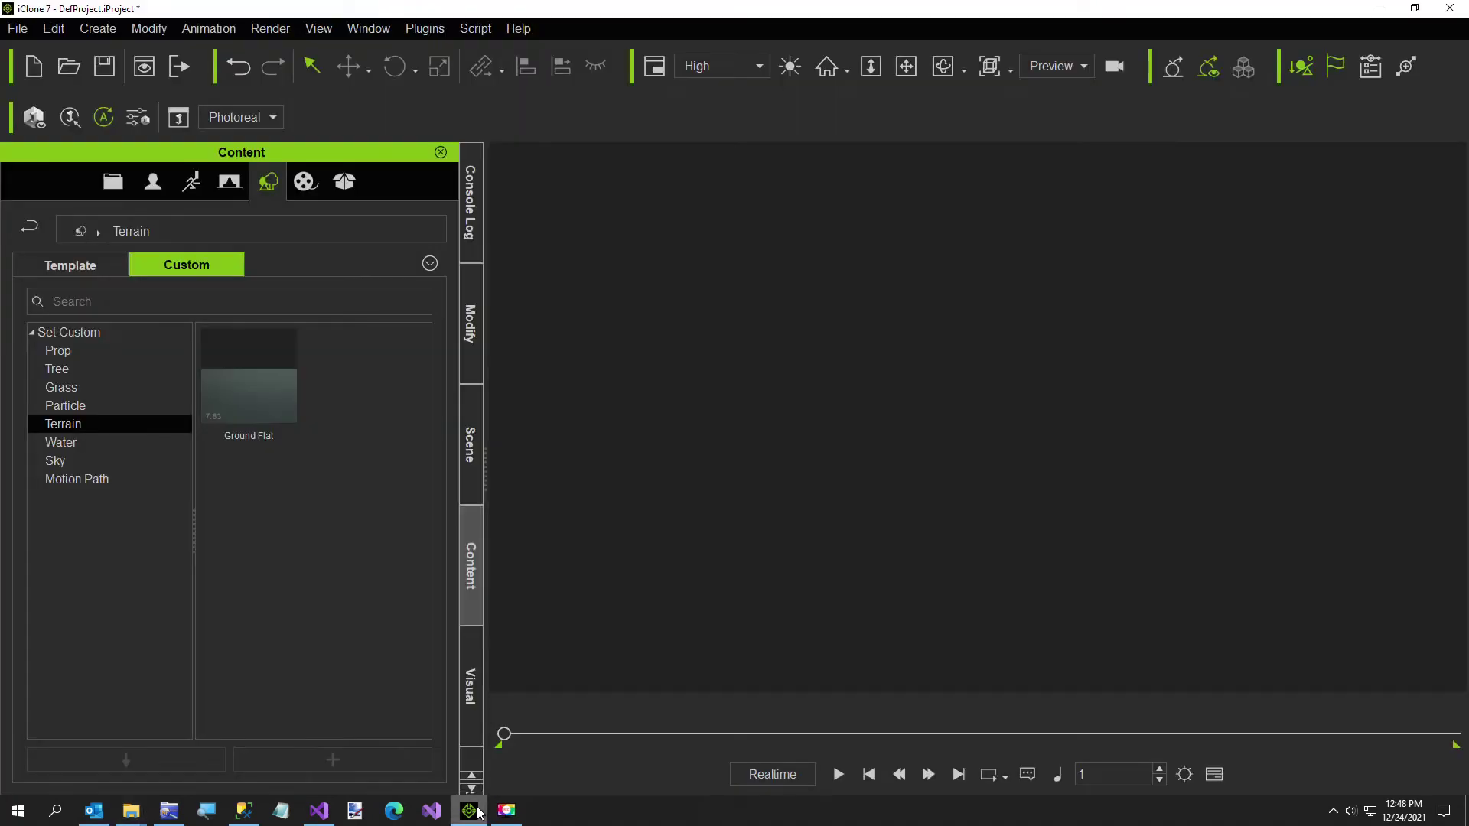
{"action": "left_click", "coordinate": [80, 351]}
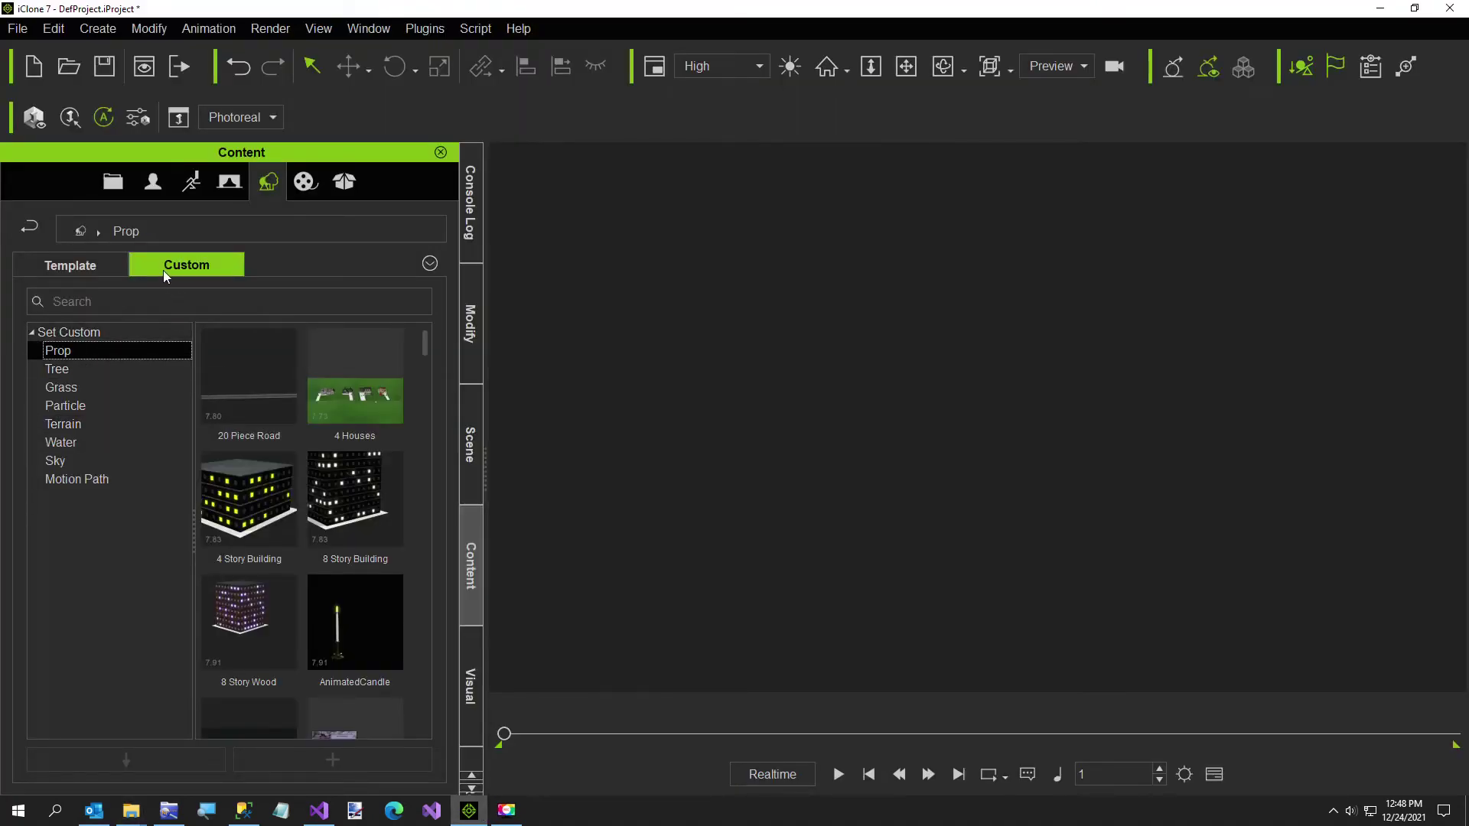
{"action": "scroll", "coordinate": [247, 449], "scroll_direction": "down", "scroll_amount": 3}
{"action": "scroll", "coordinate": [247, 449], "scroll_direction": "down", "scroll_amount": 4}
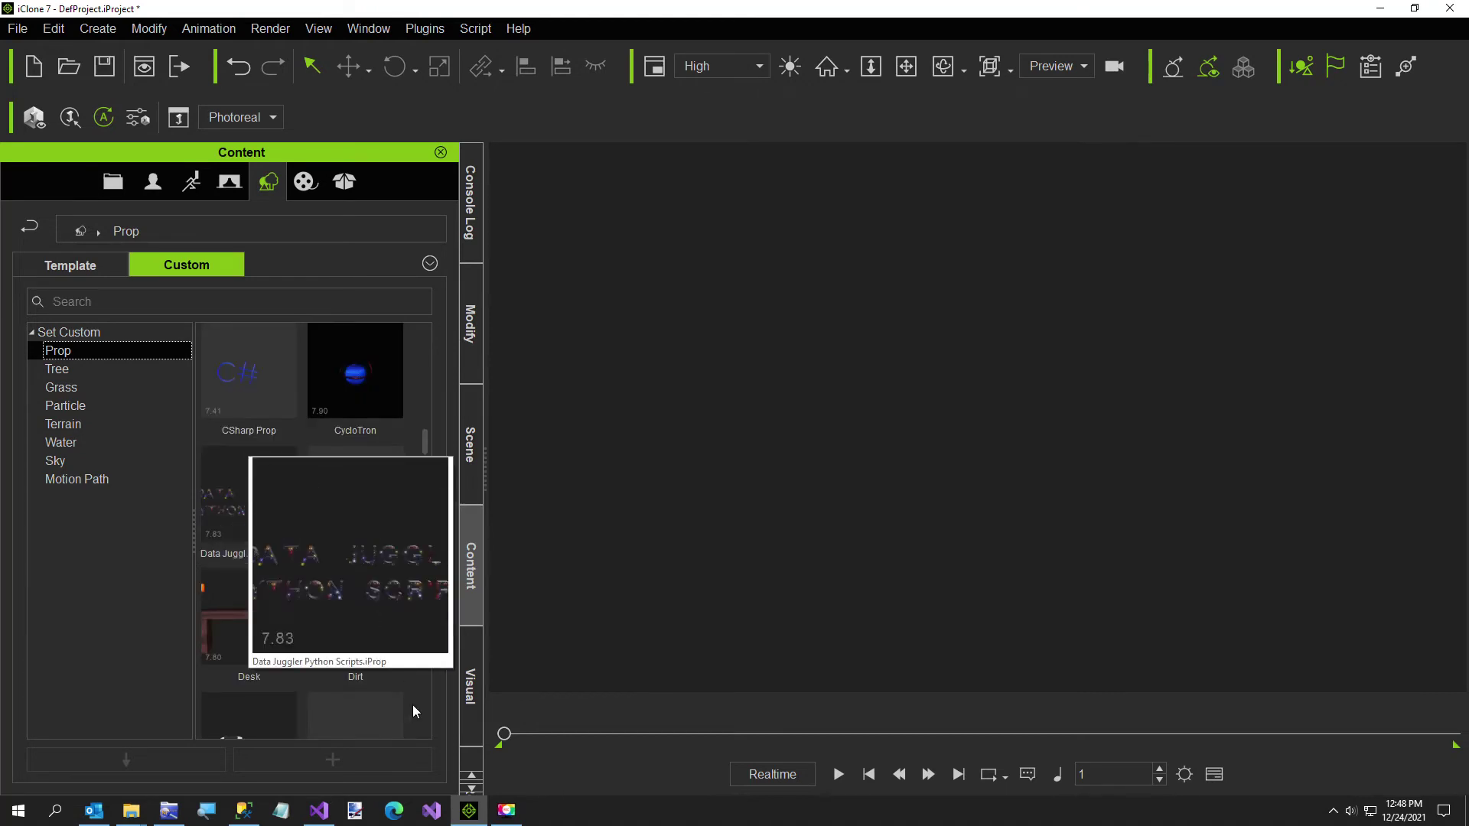
{"action": "double_click", "coordinate": [347, 613]}
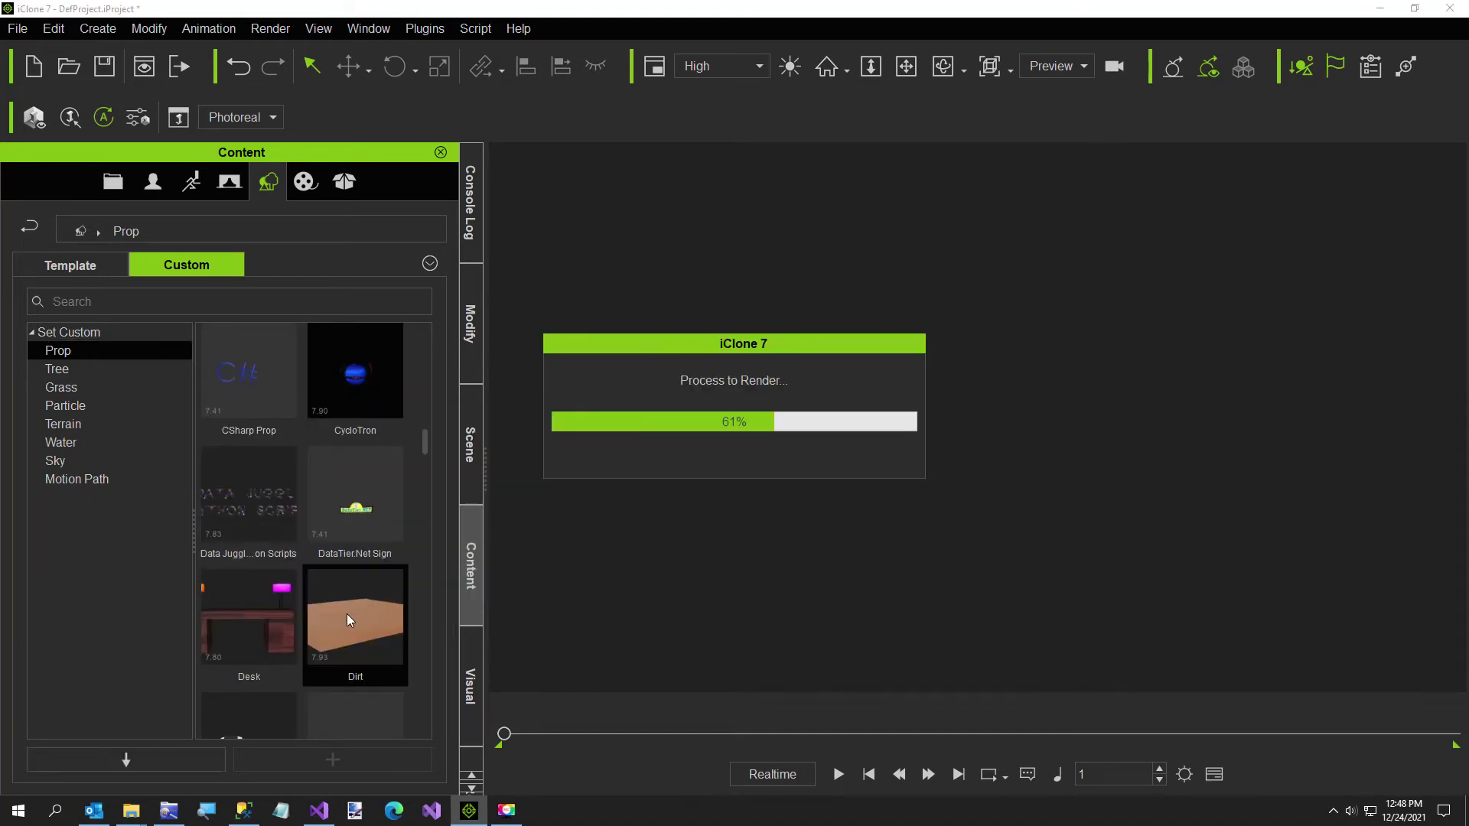
{"action": "scroll", "coordinate": [843, 507], "scroll_direction": "down", "scroll_amount": 3}
{"action": "scroll", "coordinate": [828, 505], "scroll_direction": "down", "scroll_amount": 6}
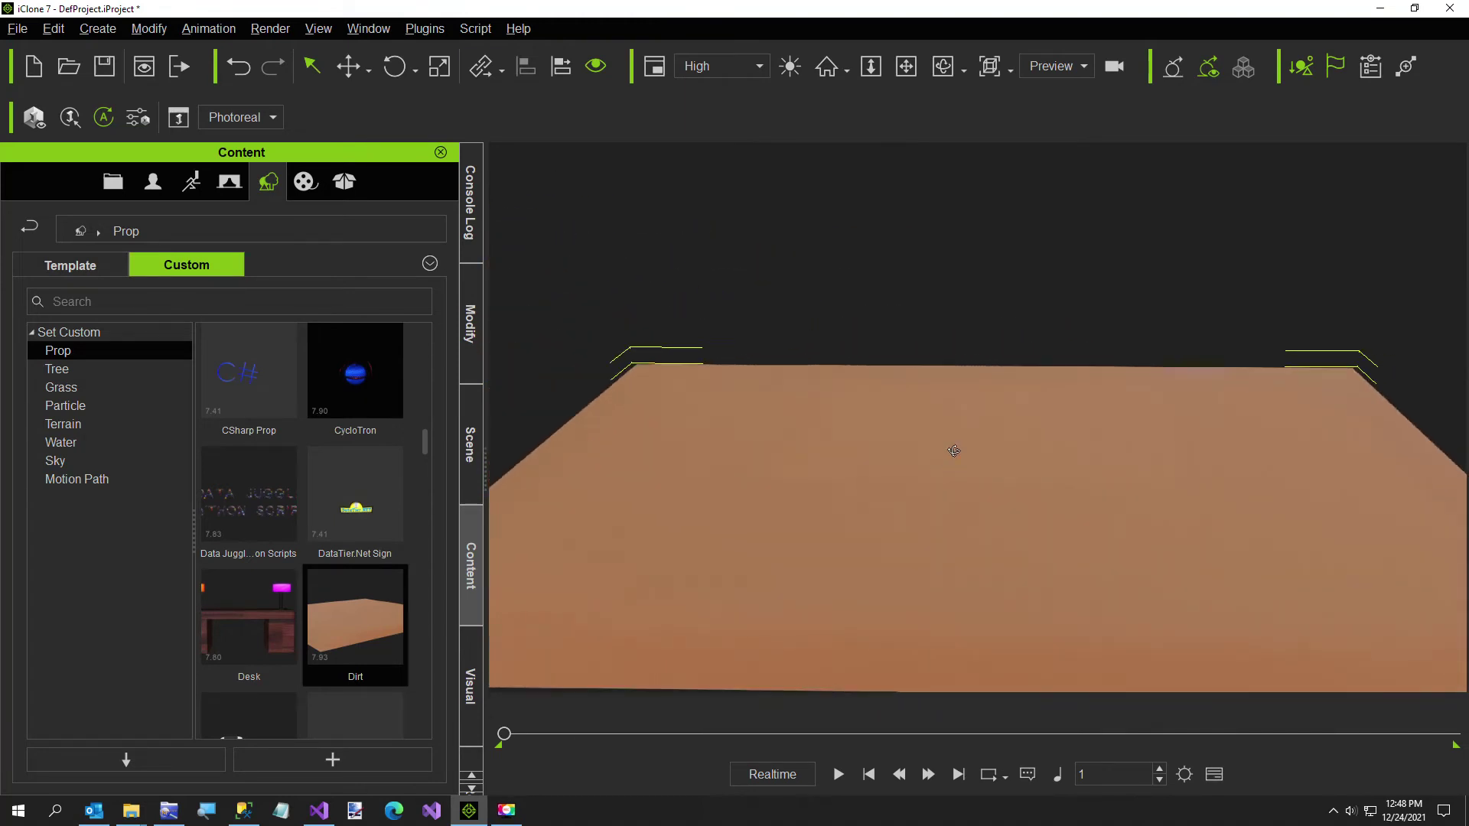
Hide the Dirt prop and make it visible again
{"action": "middle_click_drag", "start_coordinate": [925, 387], "coordinate": [1026, 364]}
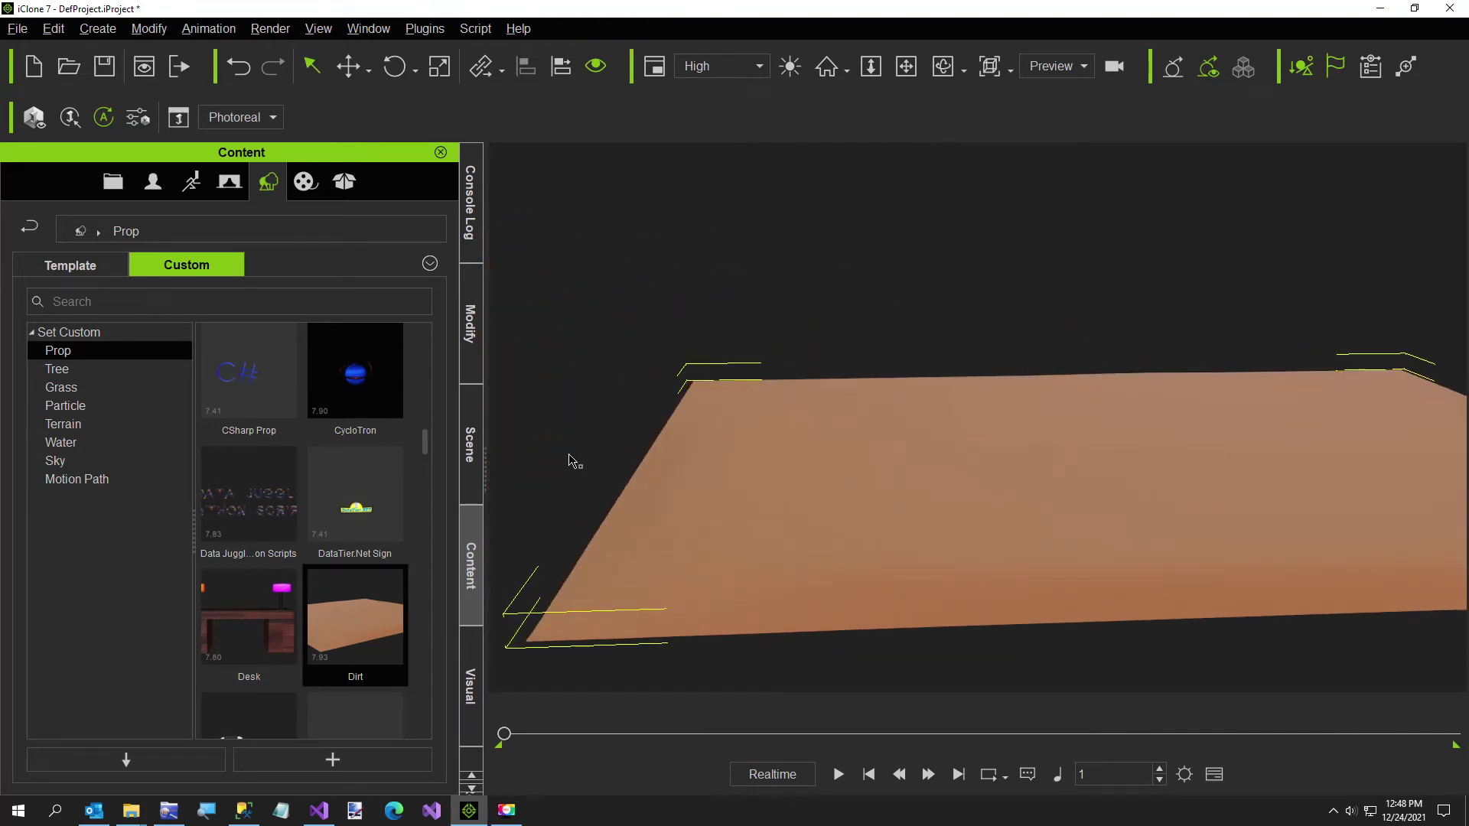
{"action": "left_click", "coordinate": [468, 350]}
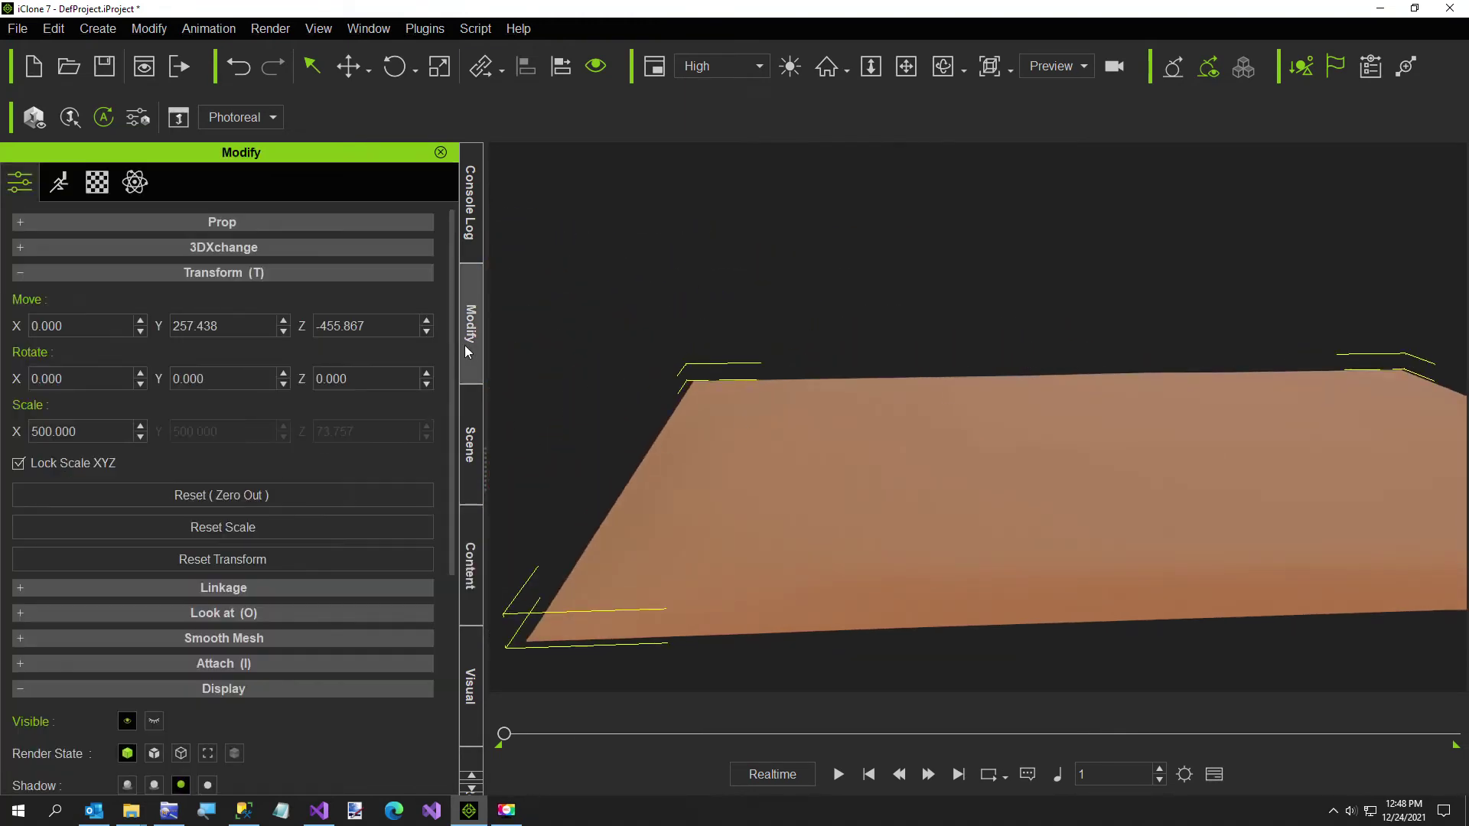
{"action": "left_click", "coordinate": [268, 272]}
{"action": "left_click", "coordinate": [154, 431]}
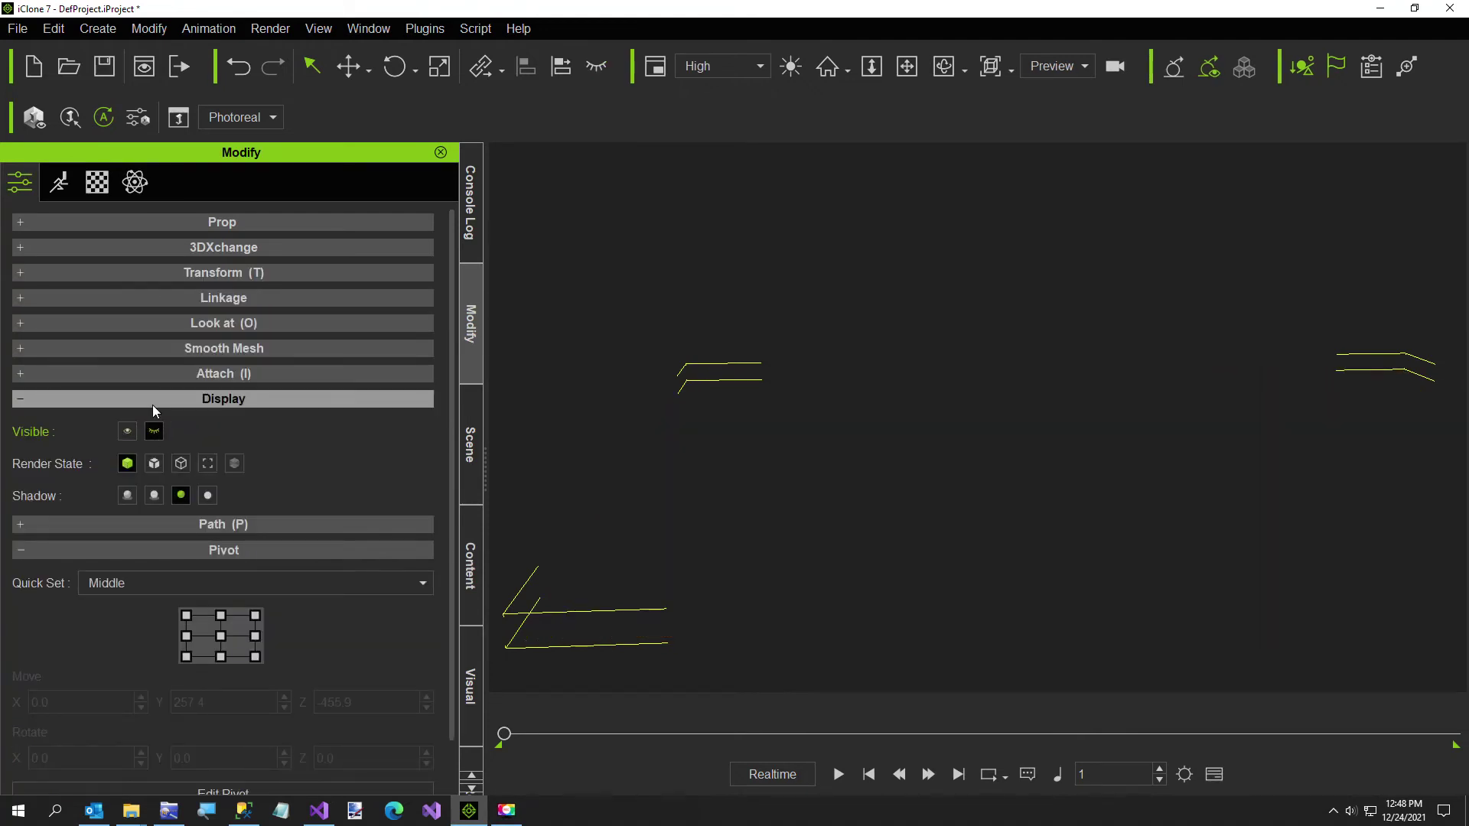
{"action": "left_click", "coordinate": [130, 430]}
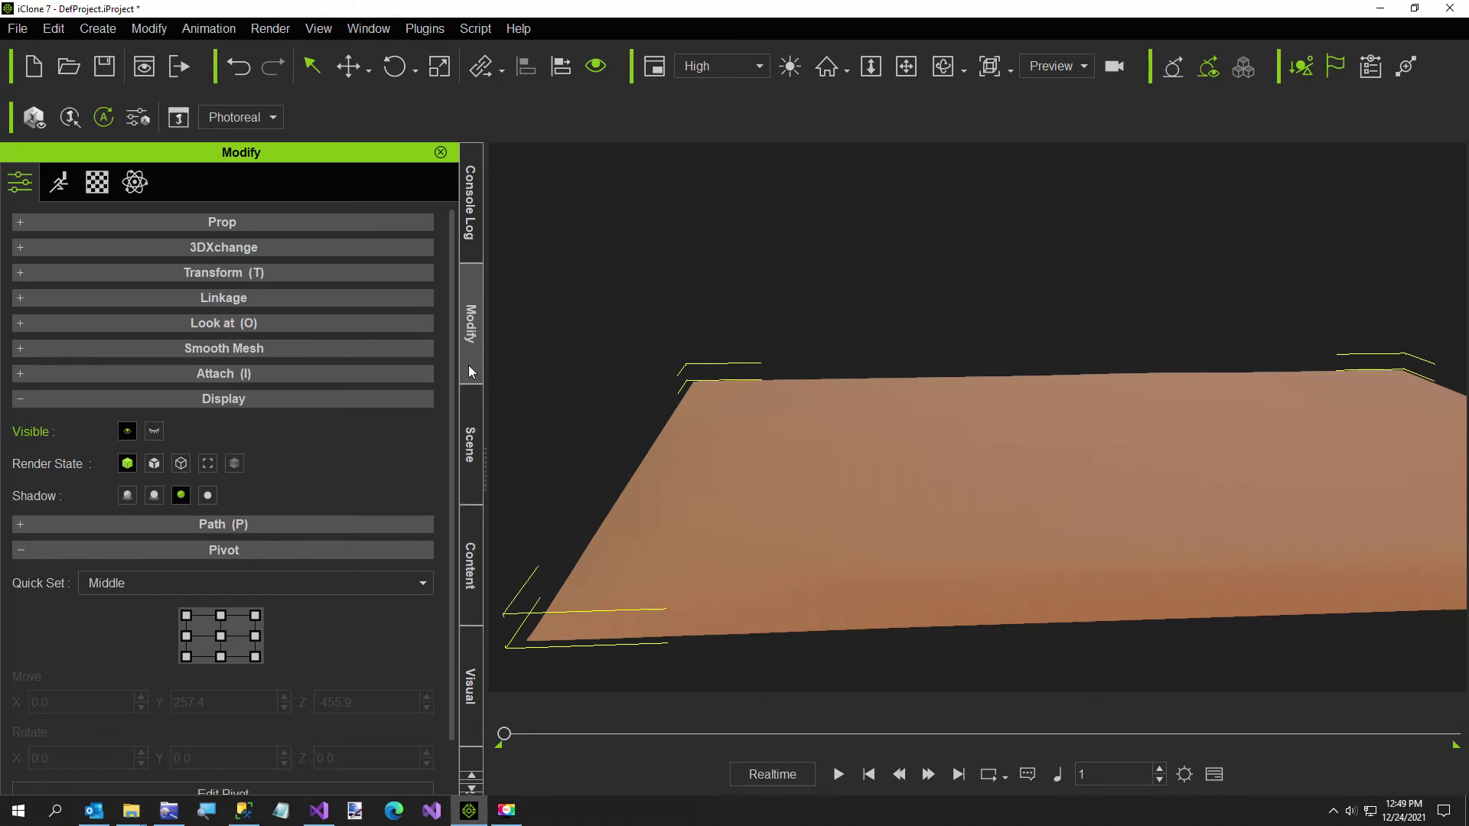
Edit the Dirt prop's pivot, setting its Y and Z position to 0
{"action": "scroll", "coordinate": [237, 567], "scroll_direction": "down", "scroll_amount": 2}
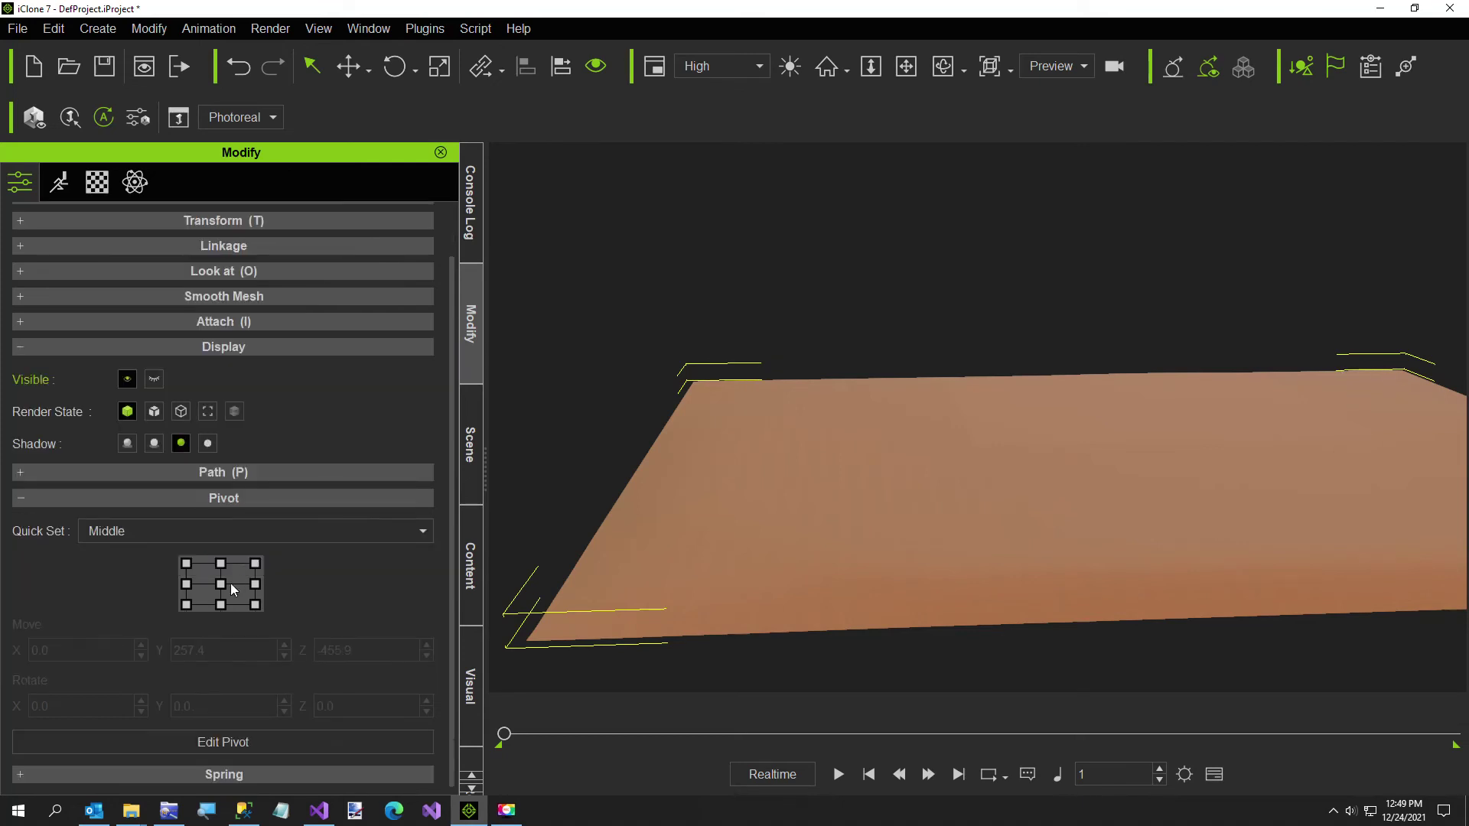
{"action": "left_click", "coordinate": [238, 753]}
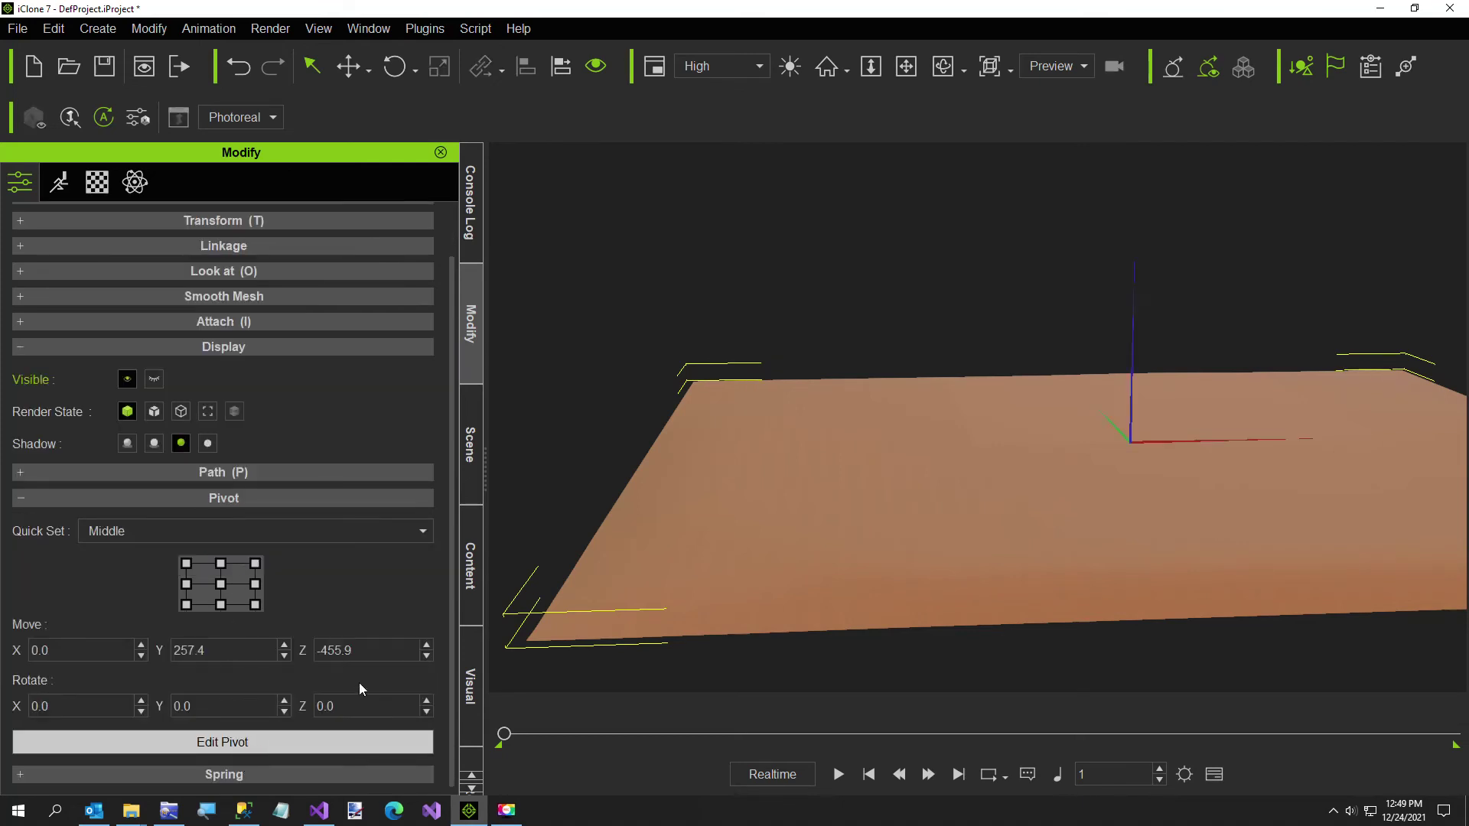
{"action": "type", "text": "0"}
{"action": "key", "text": "Return"}
{"action": "double_click", "coordinate": [200, 652]}
{"action": "type", "text": "0"}
{"action": "key", "text": "Return"}
{"action": "left_click", "coordinate": [162, 748]}
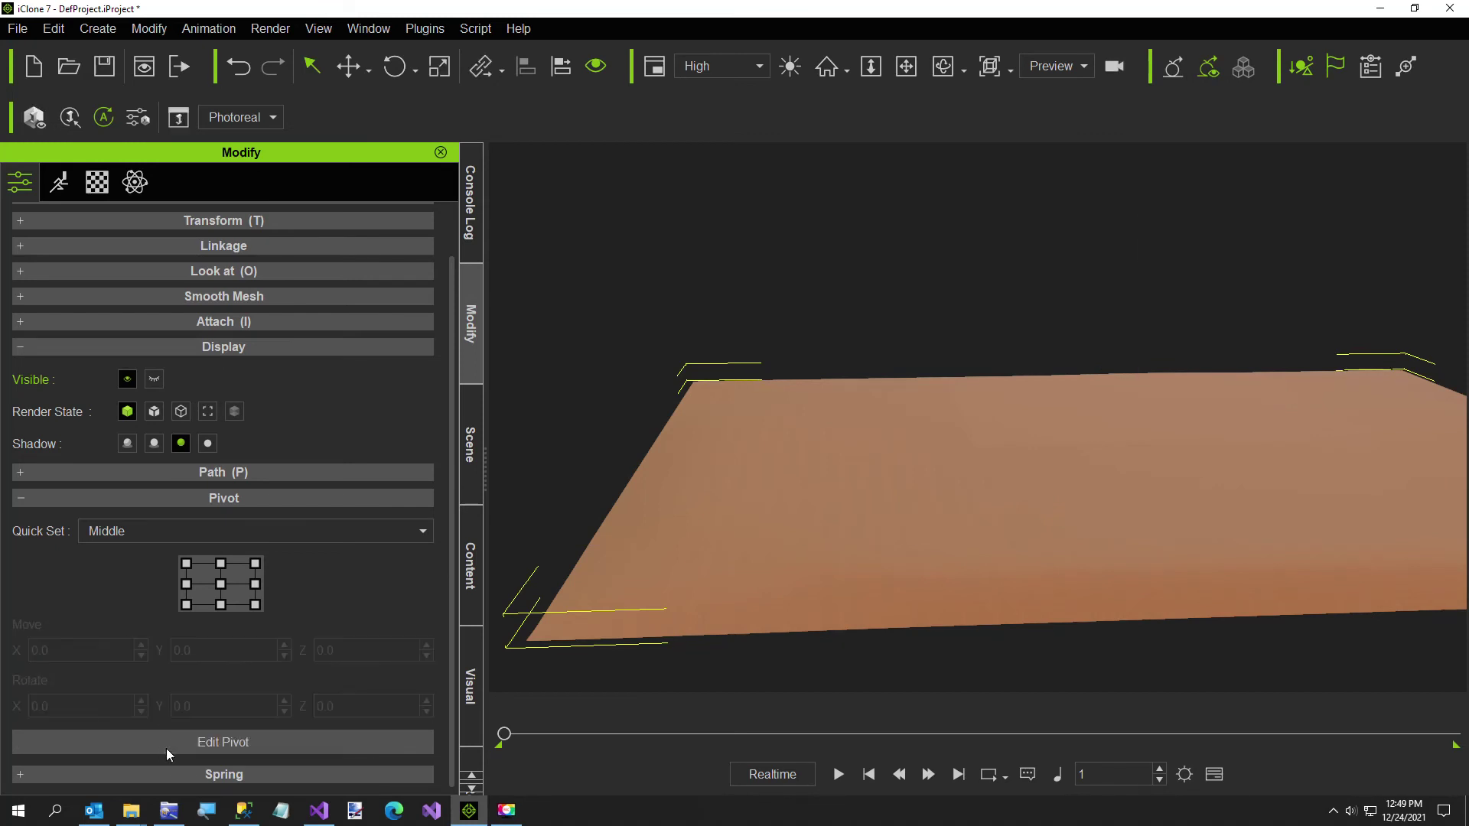
Duplicate the Dirt prop upward along the vertical axis and set the copy's Z position to 0
{"action": "key", "text": "w"}
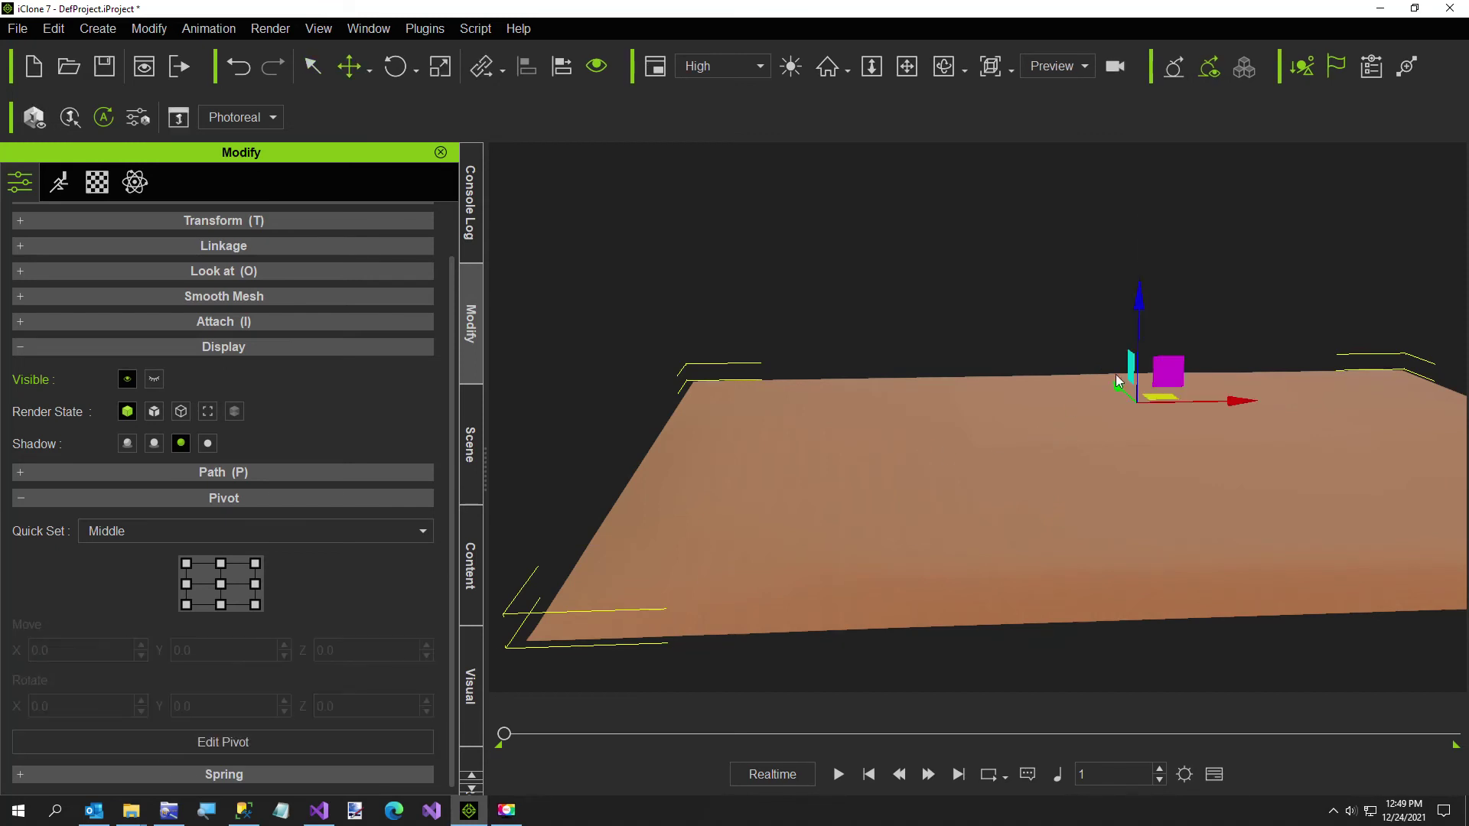
{"action": "left_click_drag", "start_coordinate": [1140, 305], "coordinate": [1140, 258]}
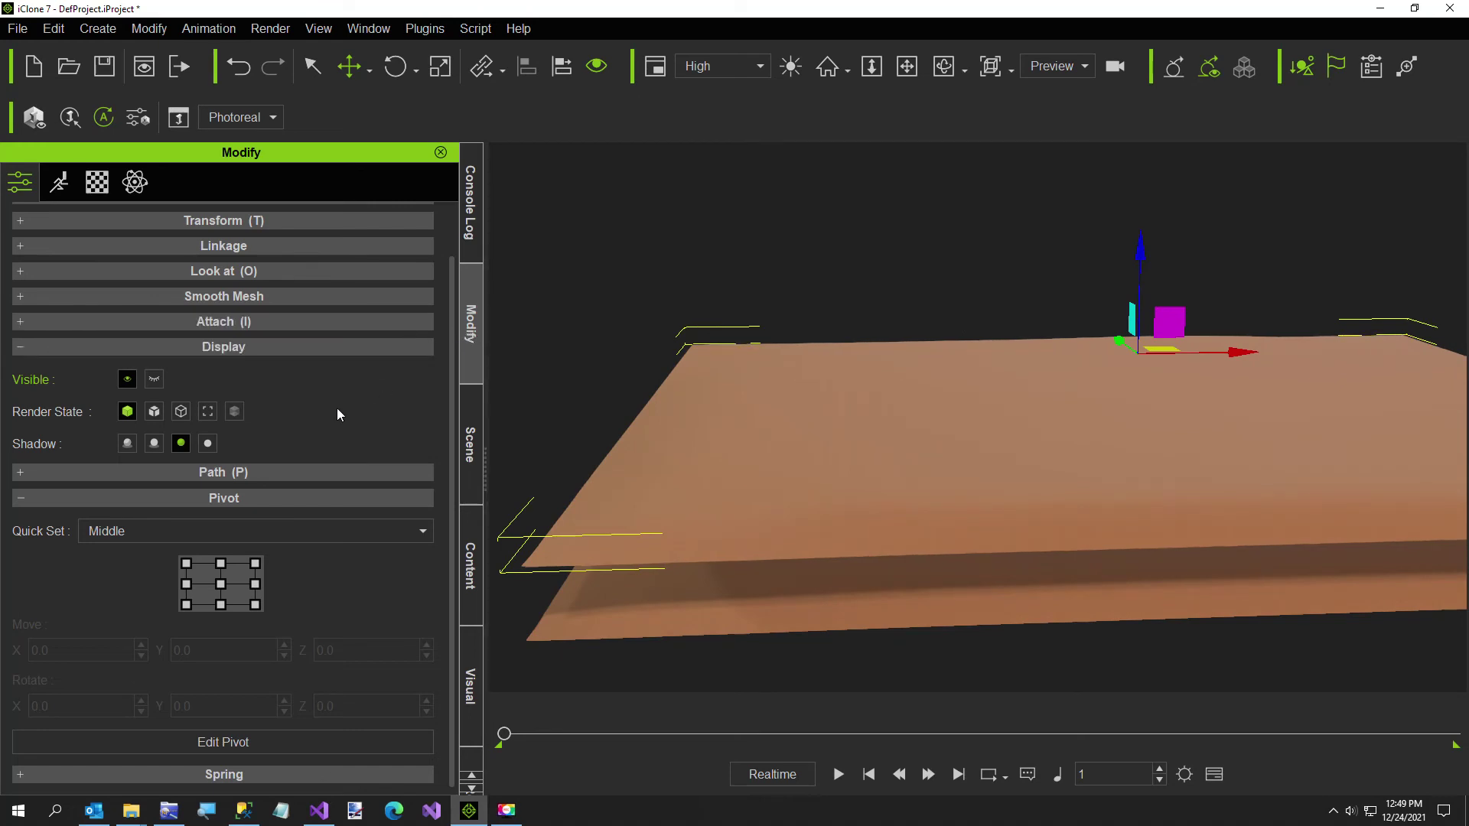
{"action": "left_click", "coordinate": [280, 220]}
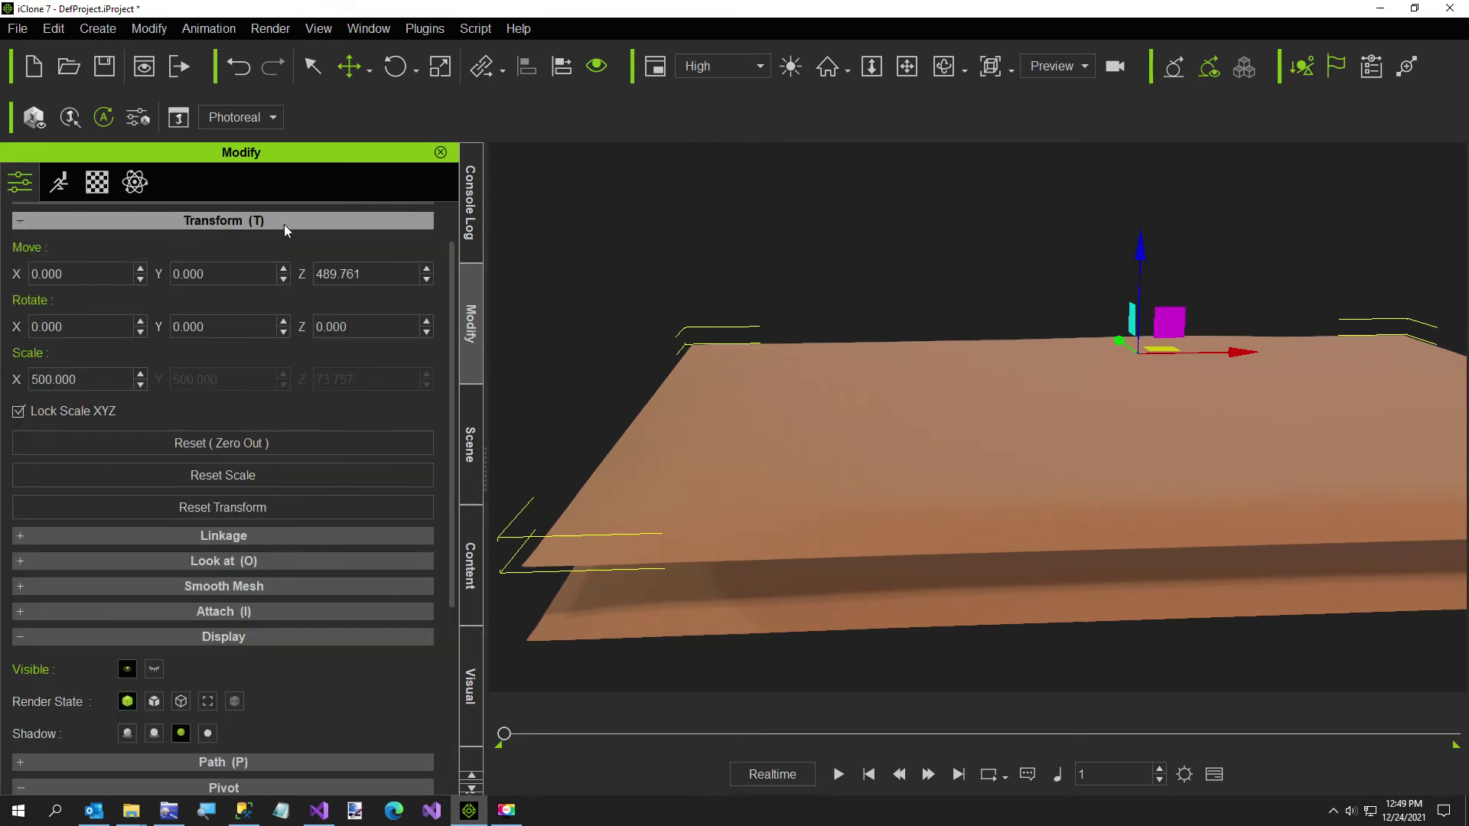
{"action": "double_click", "coordinate": [343, 273]}
{"action": "type", "text": "0"}
{"action": "key", "text": "Return"}
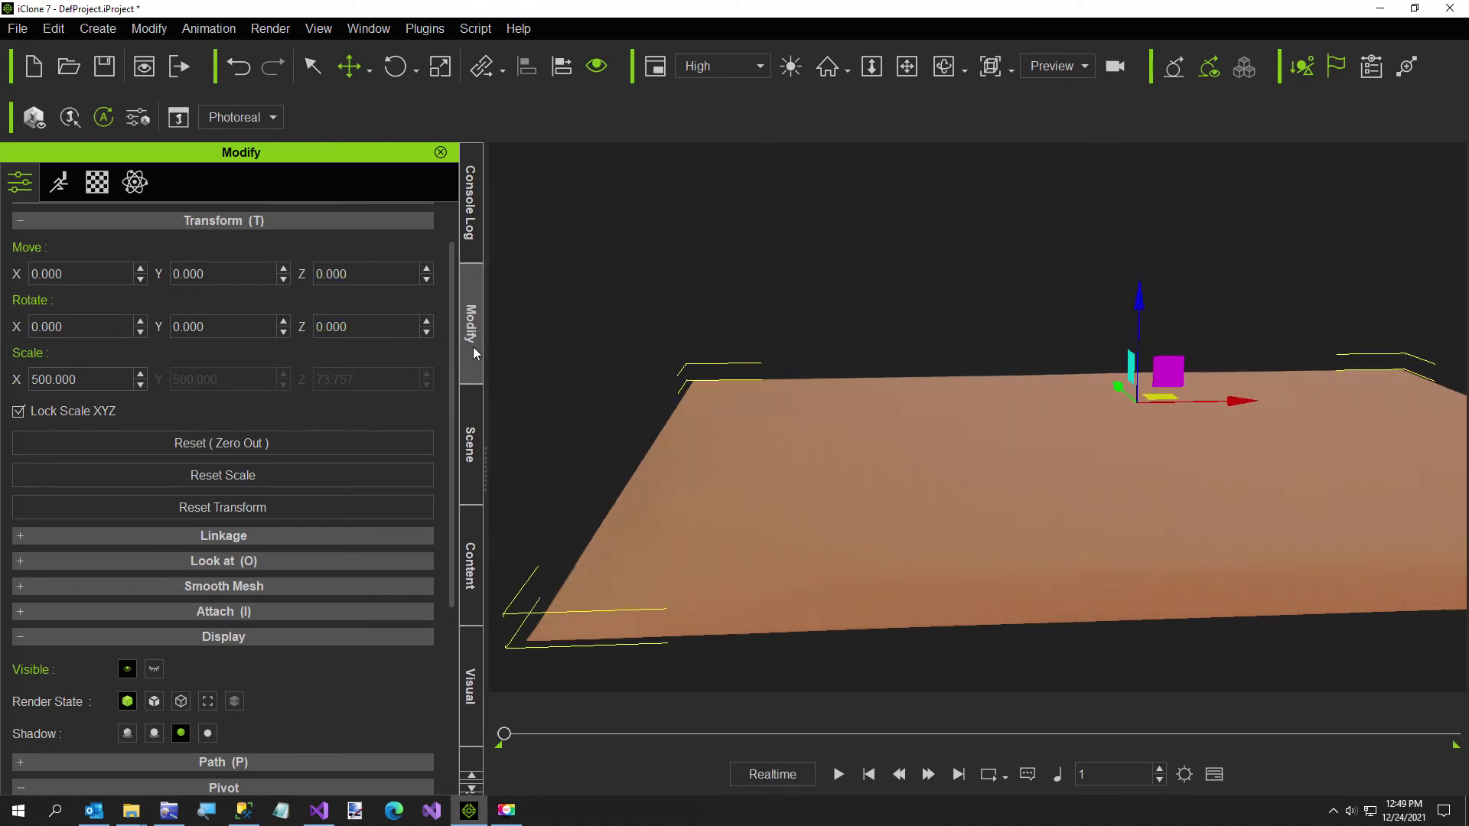
Load Blue Texture.png from the Textures folder as the copy's Base Color map, imported as a unique texture
{"action": "left_click", "coordinate": [97, 182]}
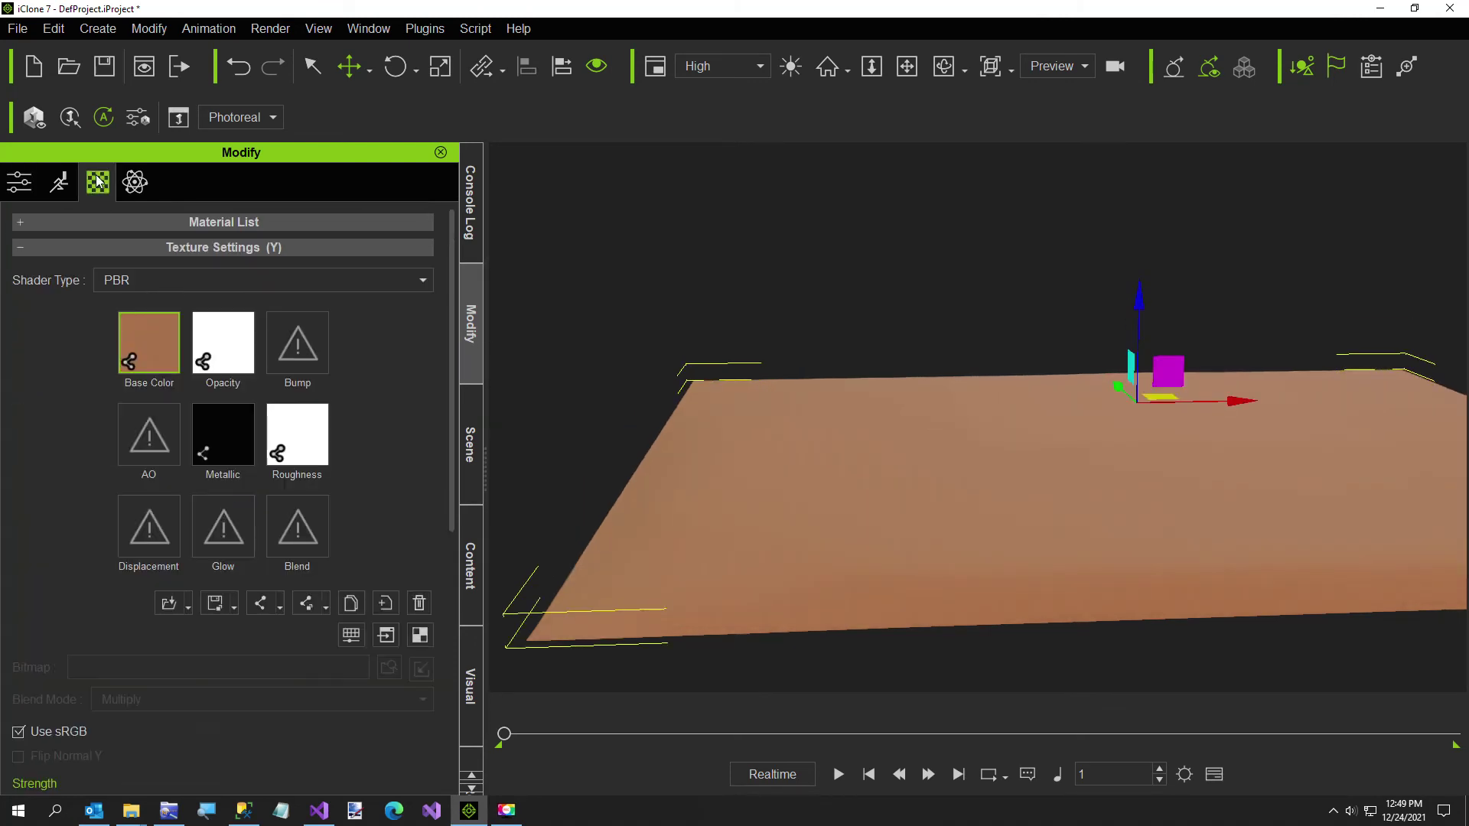
{"action": "double_click", "coordinate": [157, 346]}
{"action": "scroll", "coordinate": [437, 457], "scroll_direction": "down", "scroll_amount": 6}
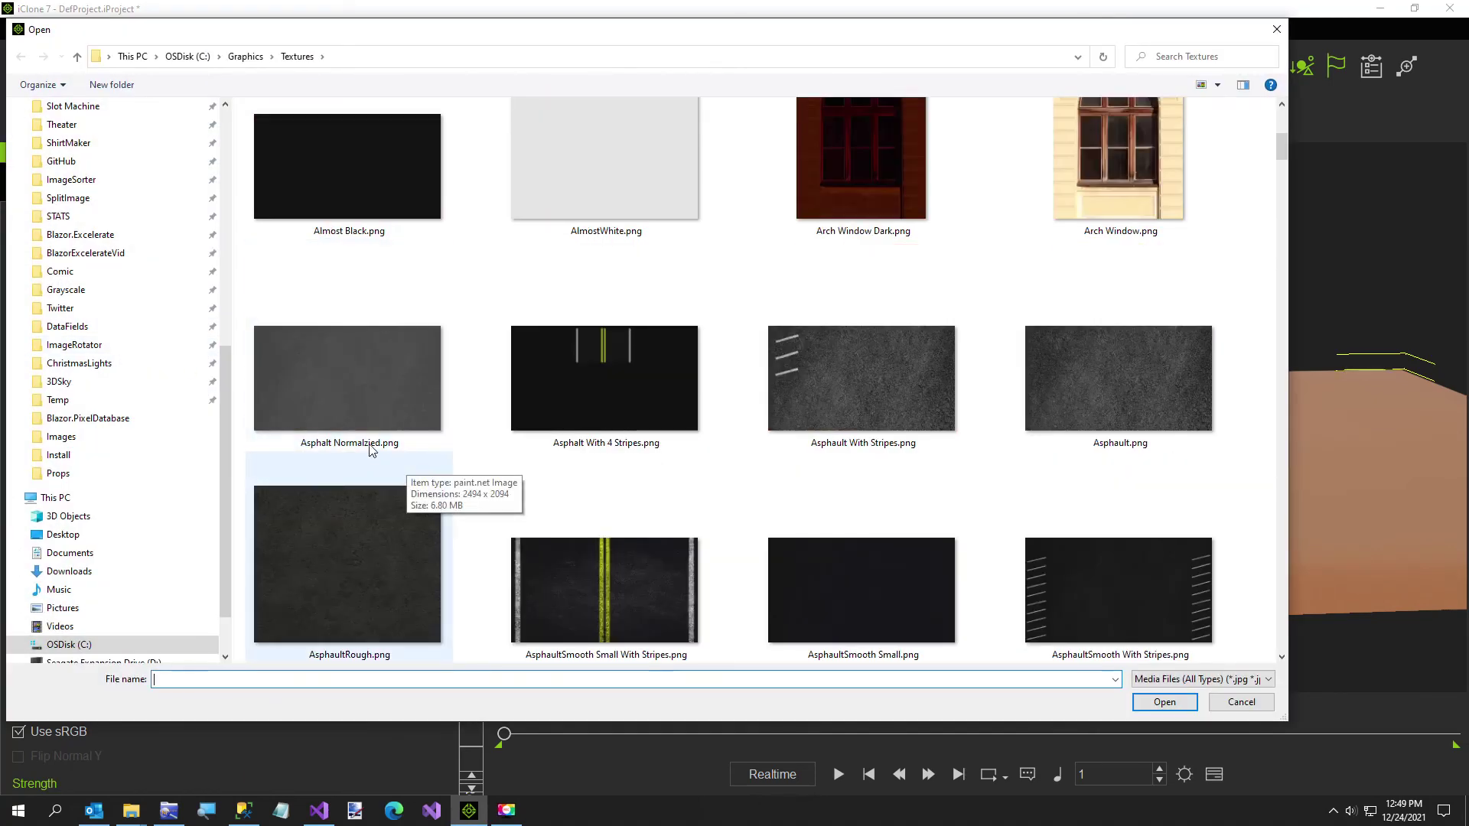
{"action": "scroll", "coordinate": [371, 451], "scroll_direction": "down", "scroll_amount": 15}
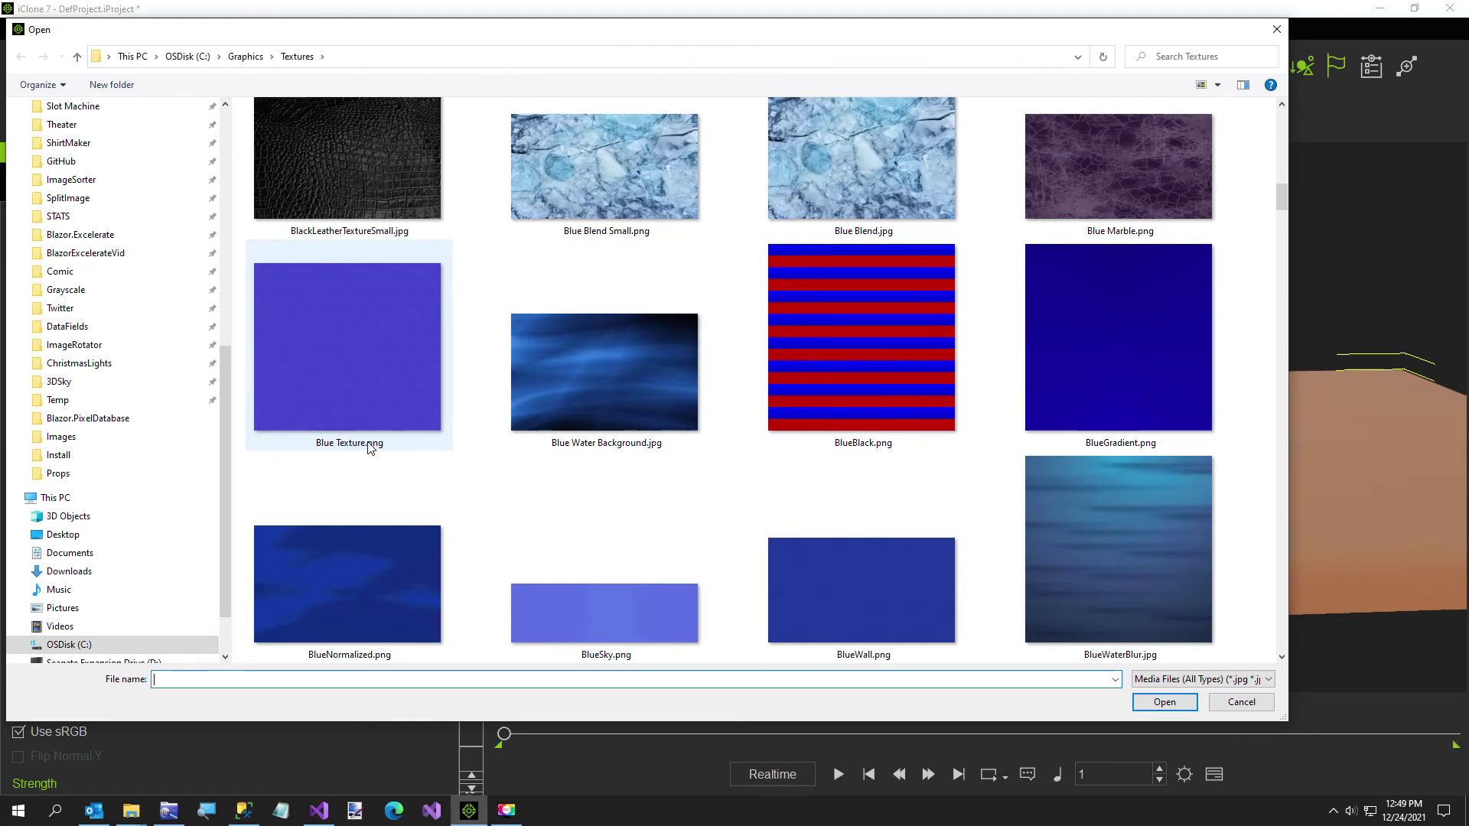
{"action": "double_click", "coordinate": [348, 376]}
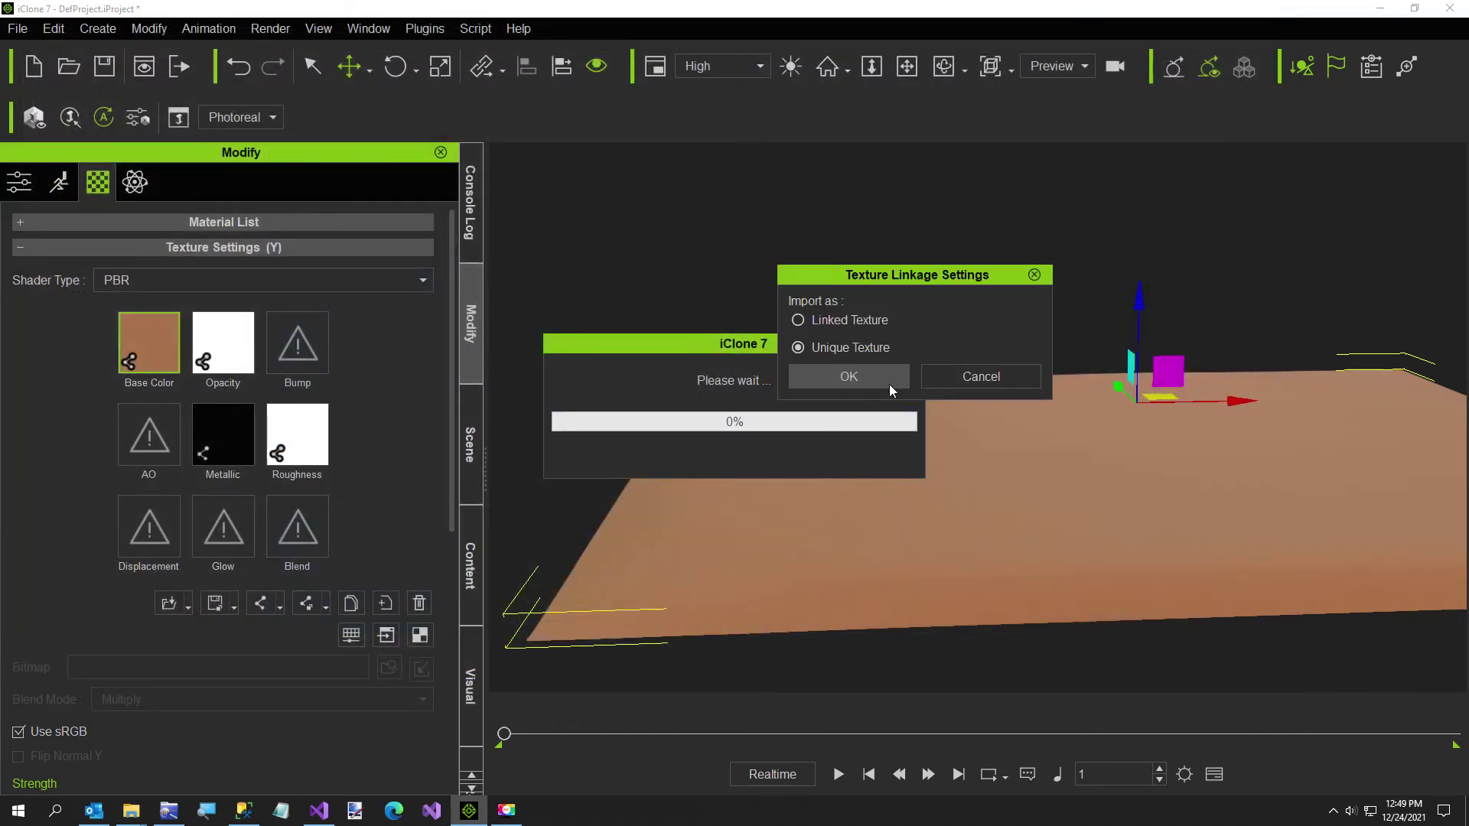
{"action": "left_click", "coordinate": [889, 384]}
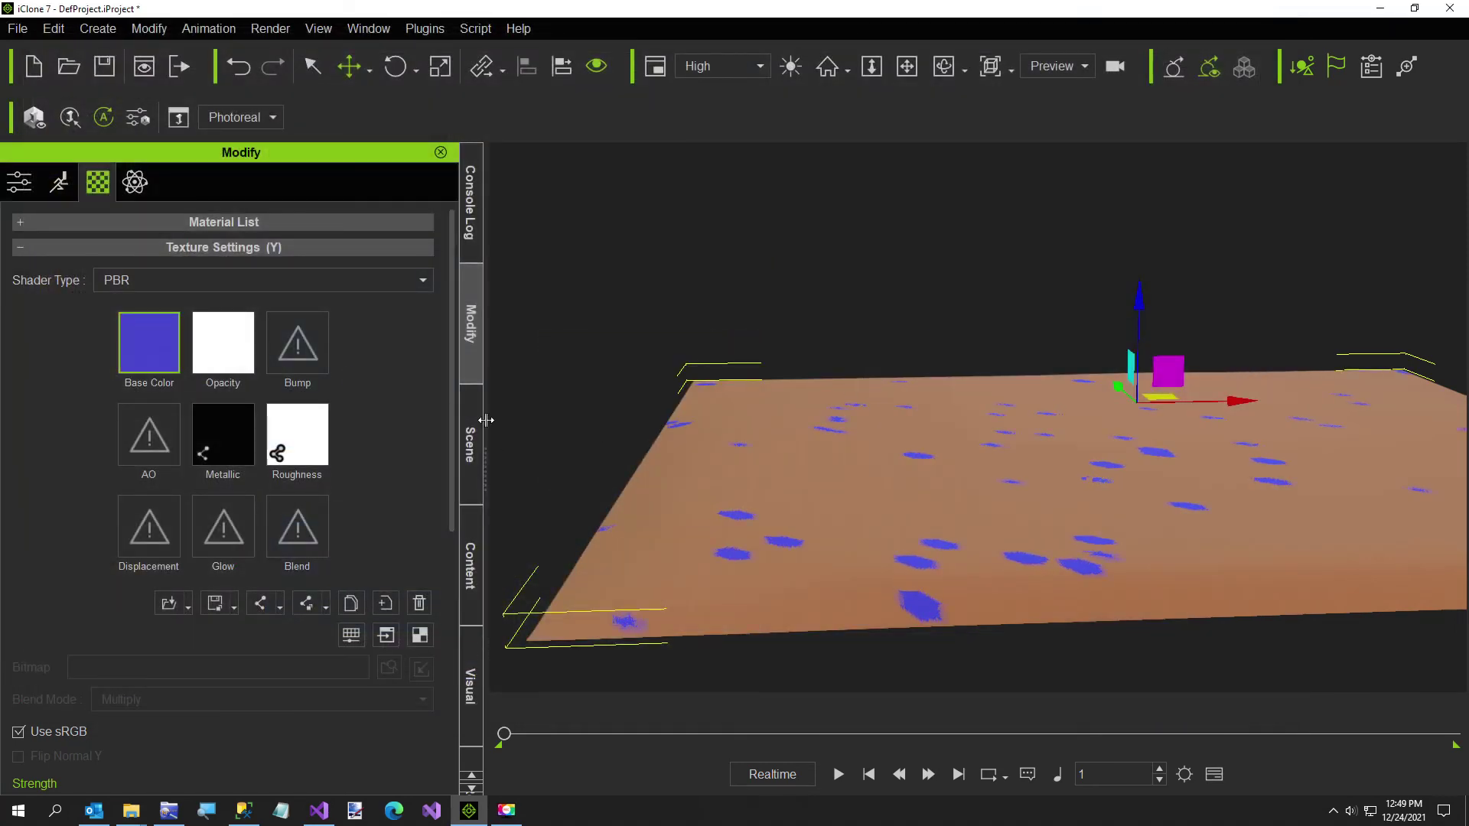
Rename the duplicated prop Dirt(0) as Water
{"action": "left_click", "coordinate": [471, 444]}
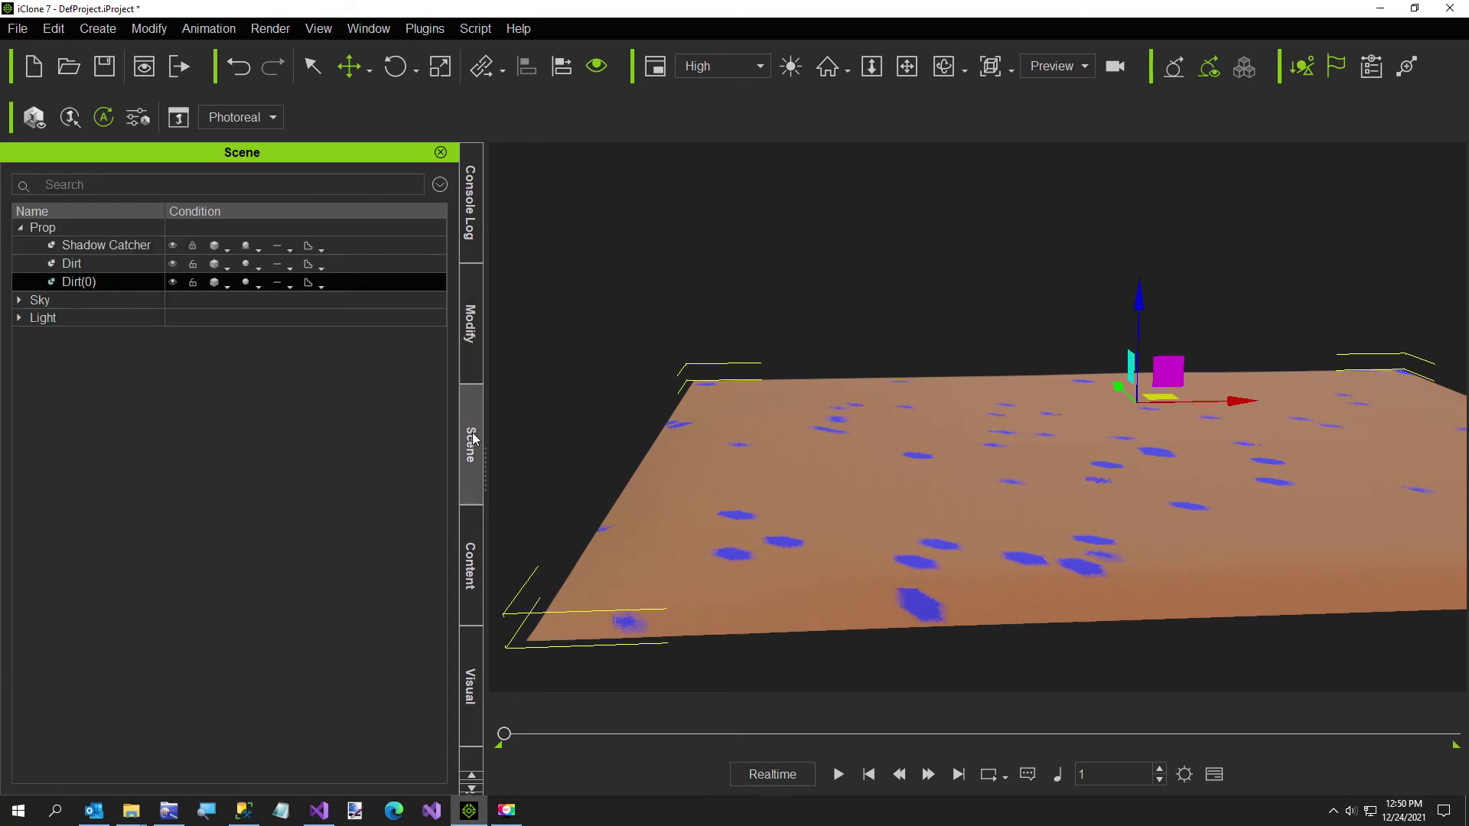
{"action": "double_click", "coordinate": [98, 280]}
{"action": "type", "text": "Water"}
{"action": "key", "text": "Return"}
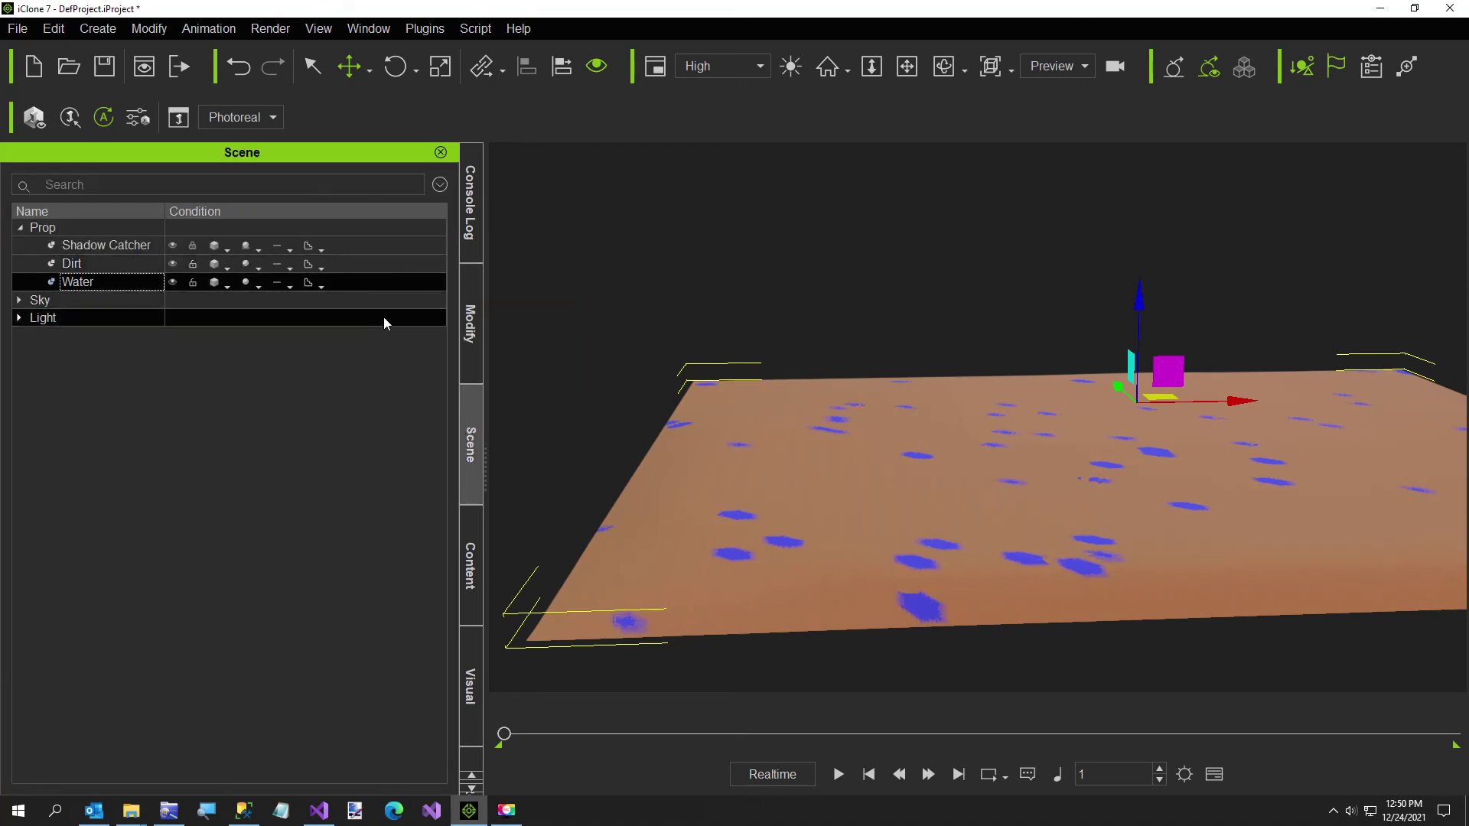
Set the Water prop to hidden at frame 1
{"action": "left_click", "coordinate": [463, 322]}
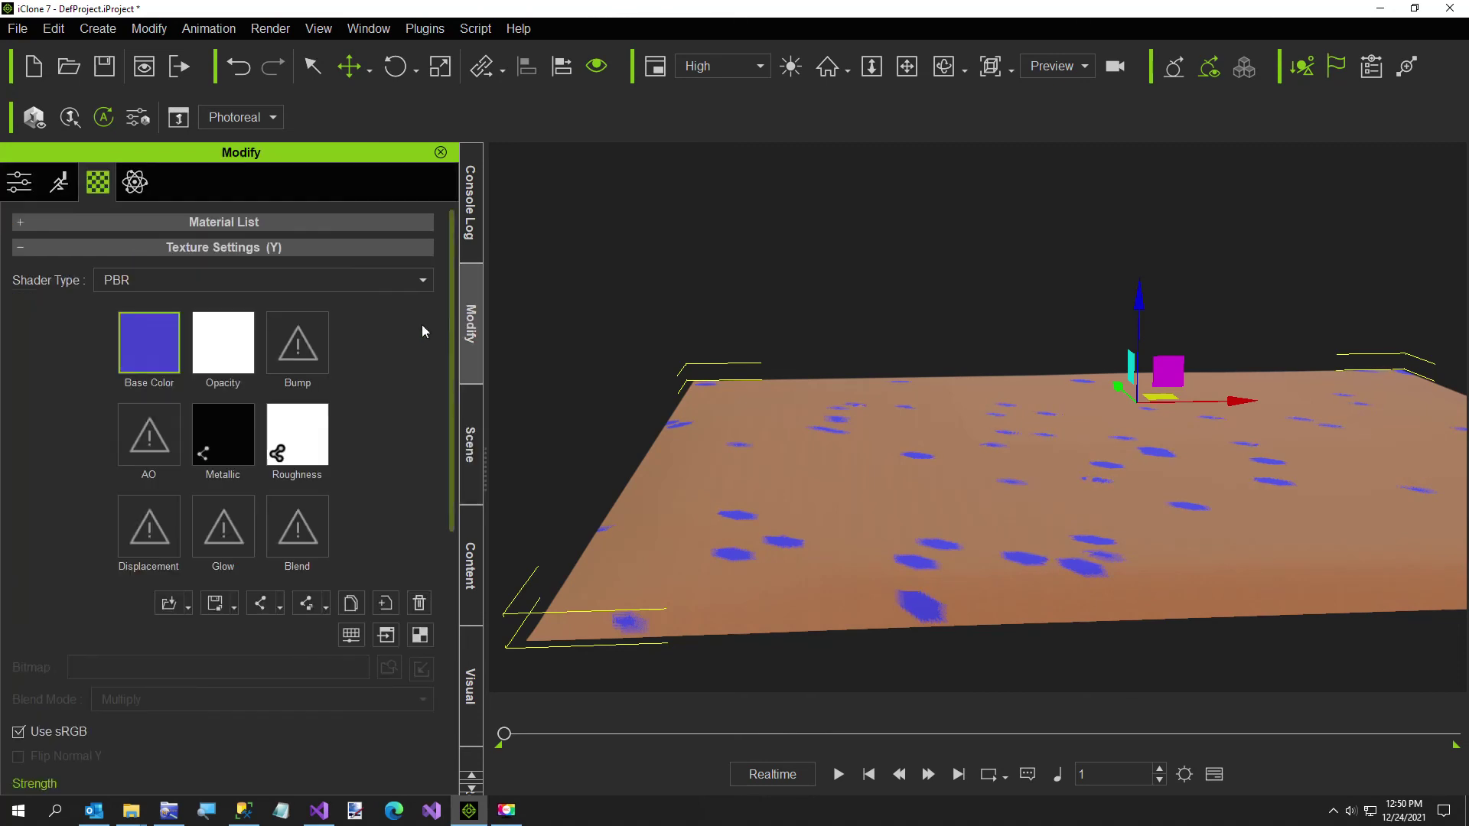
{"action": "left_click", "coordinate": [105, 247]}
{"action": "left_click", "coordinate": [19, 182]}
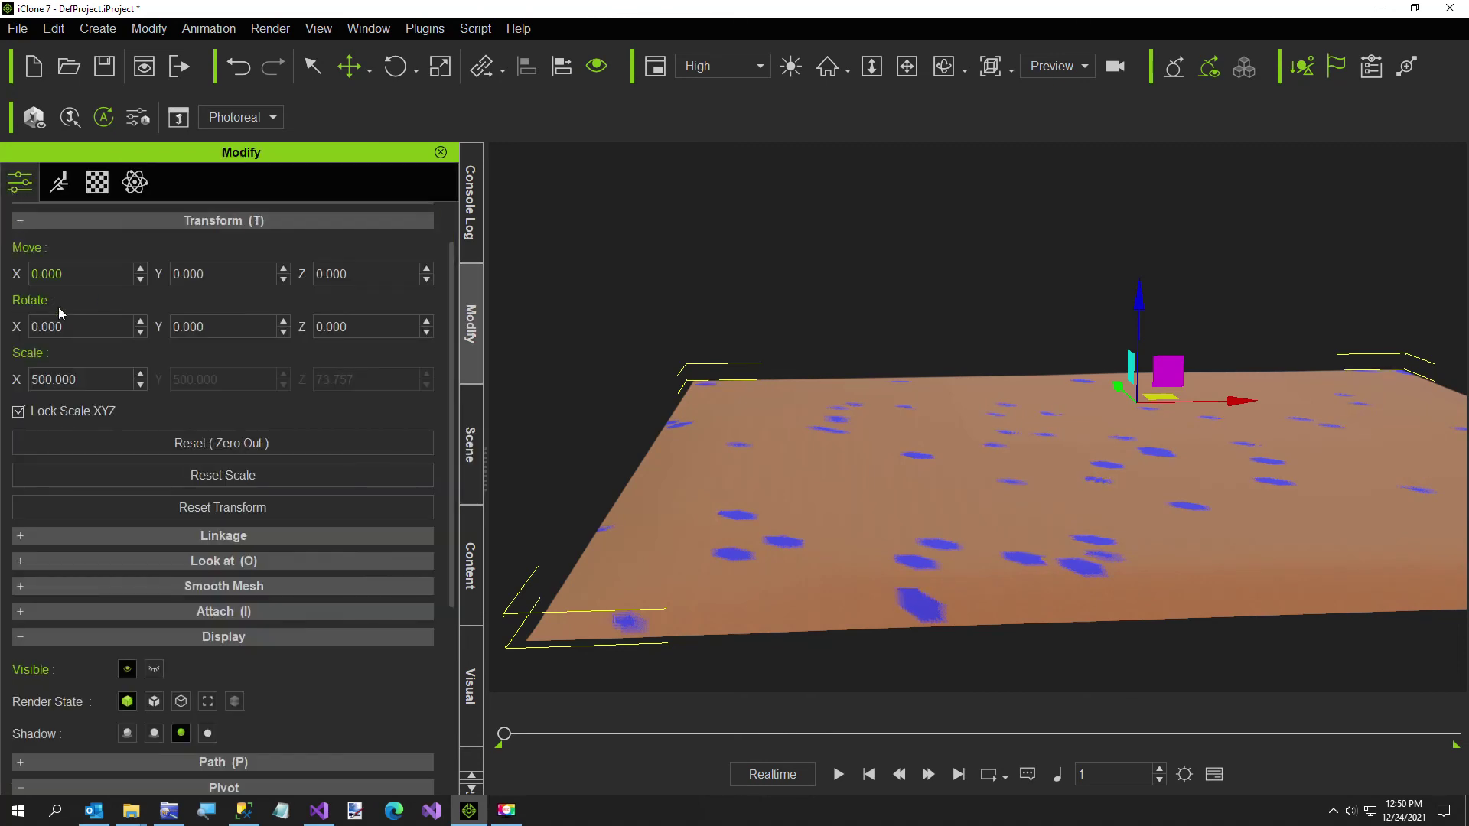
{"action": "left_click", "coordinate": [135, 217]}
{"action": "left_click", "coordinate": [154, 378]}
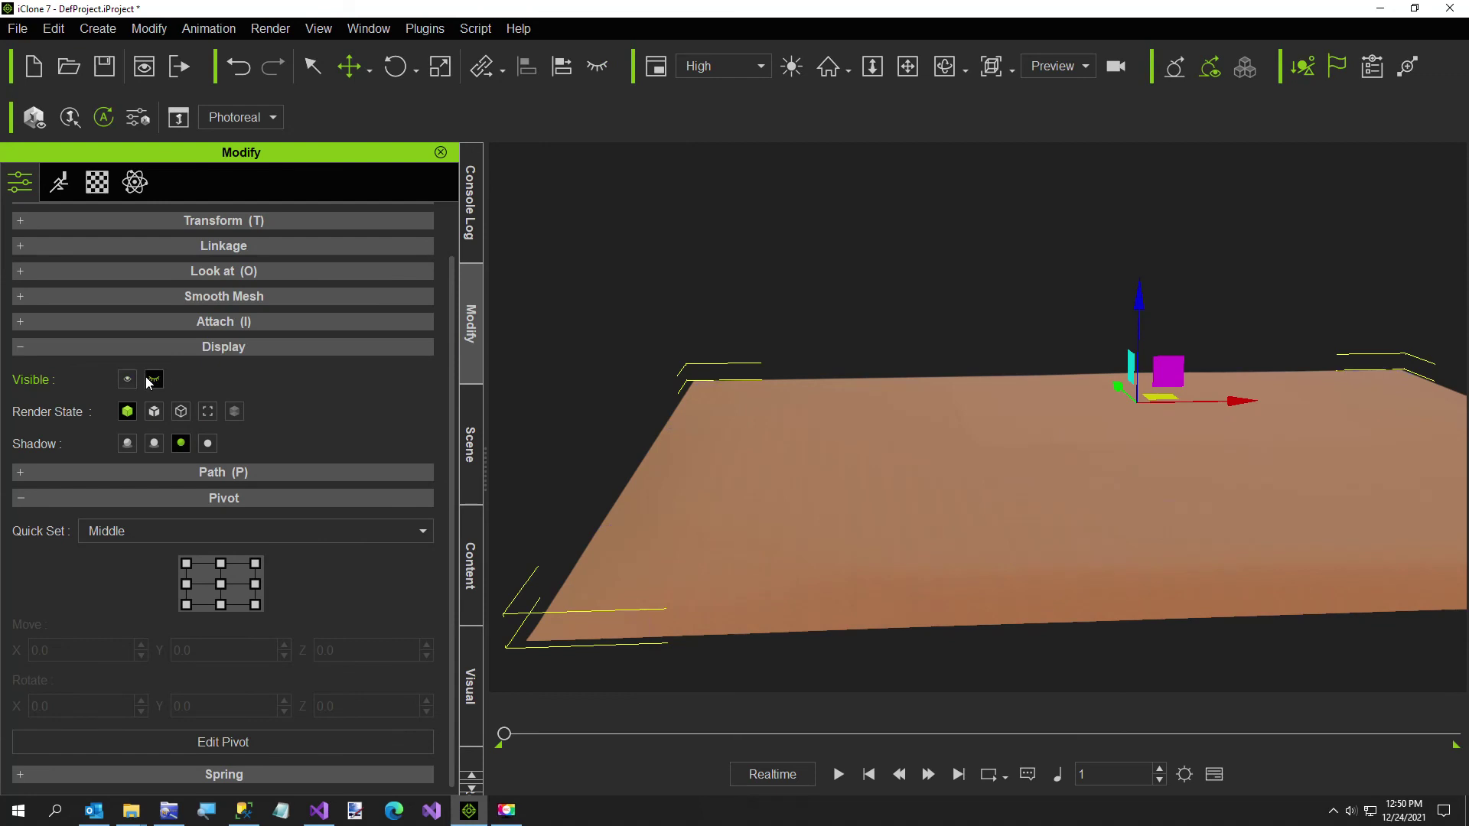
Go to frame 600 and make the Water prop visible there
{"action": "double_click", "coordinate": [1100, 774]}
{"action": "type", "text": "600"}
{"action": "key", "text": "Return"}
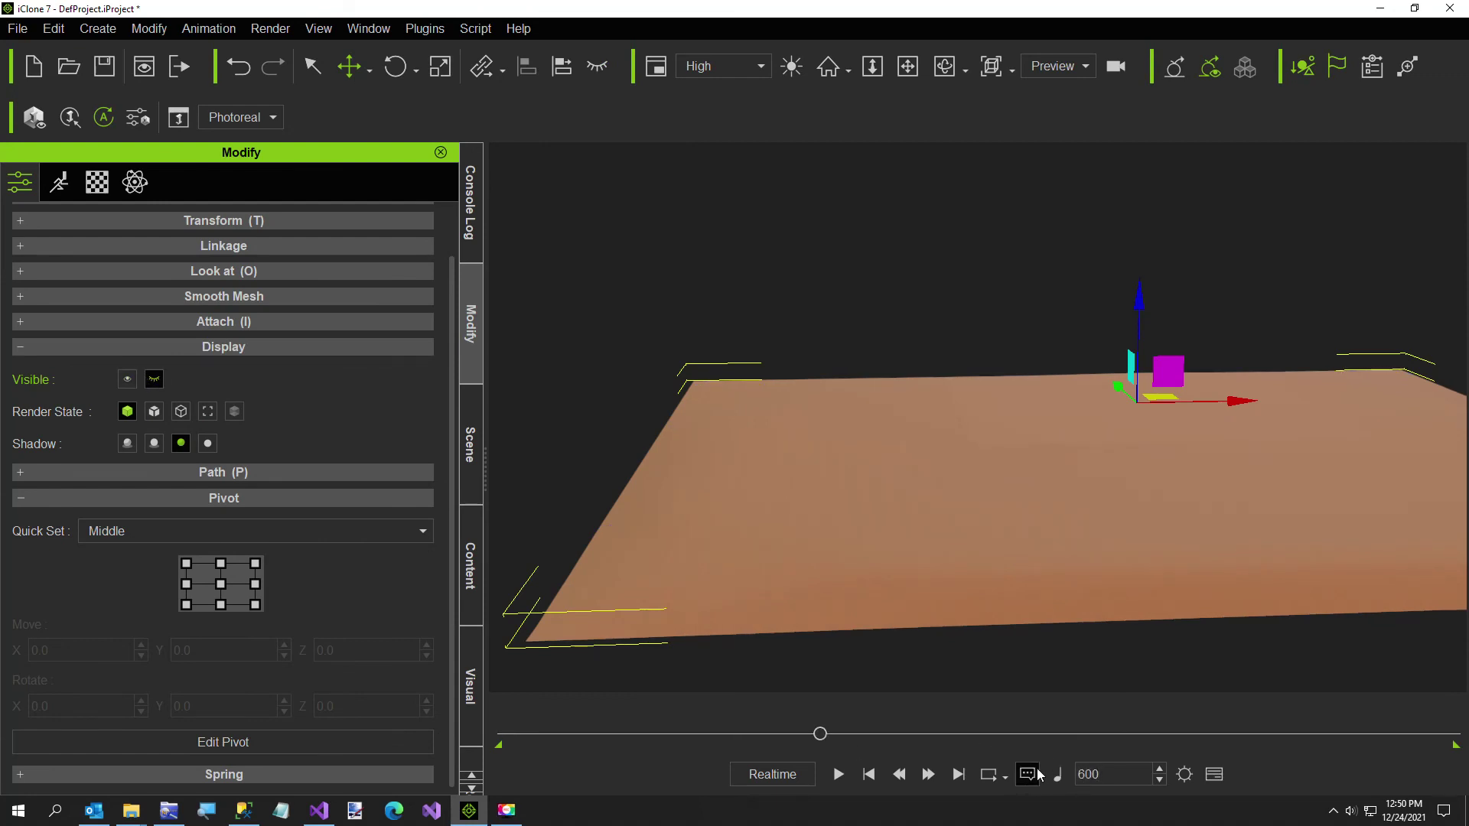
{"action": "left_click", "coordinate": [128, 388]}
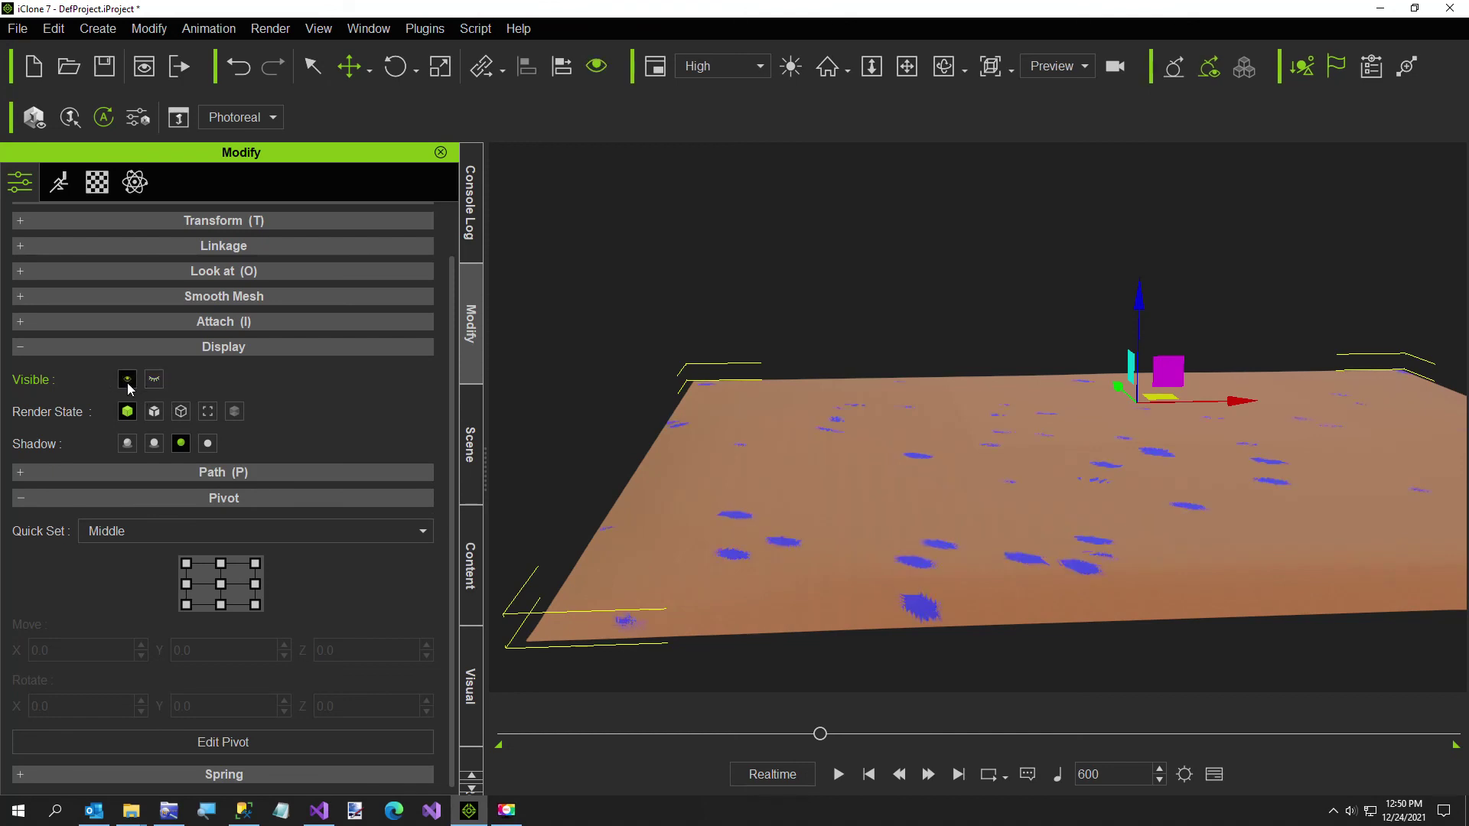
Hide the Dirt prop at frame 600 and play the animation to check the swap to Water
{"action": "left_click", "coordinate": [470, 444]}
{"action": "left_click", "coordinate": [112, 265]}
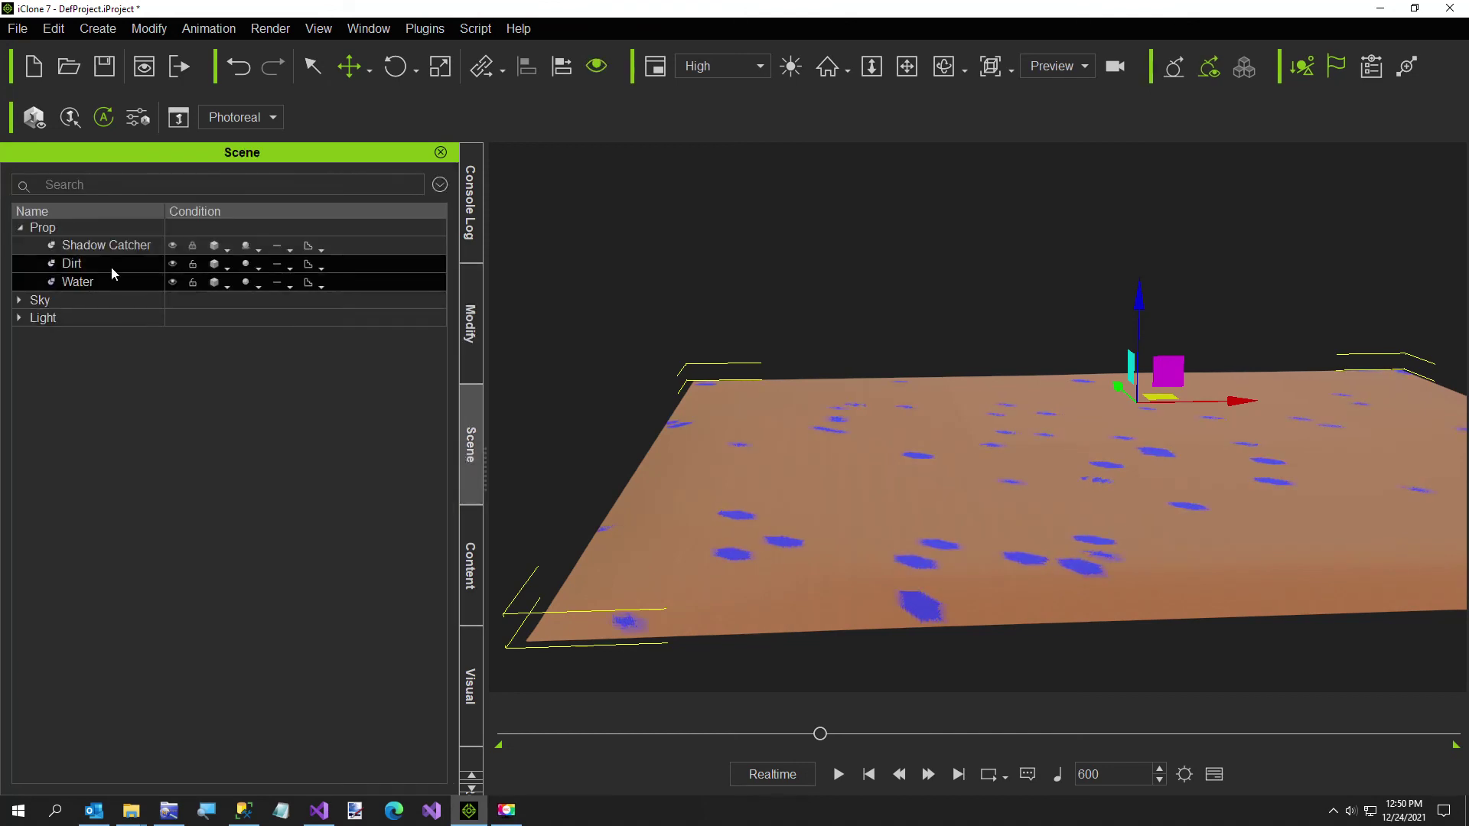
{"action": "left_click", "coordinate": [468, 337]}
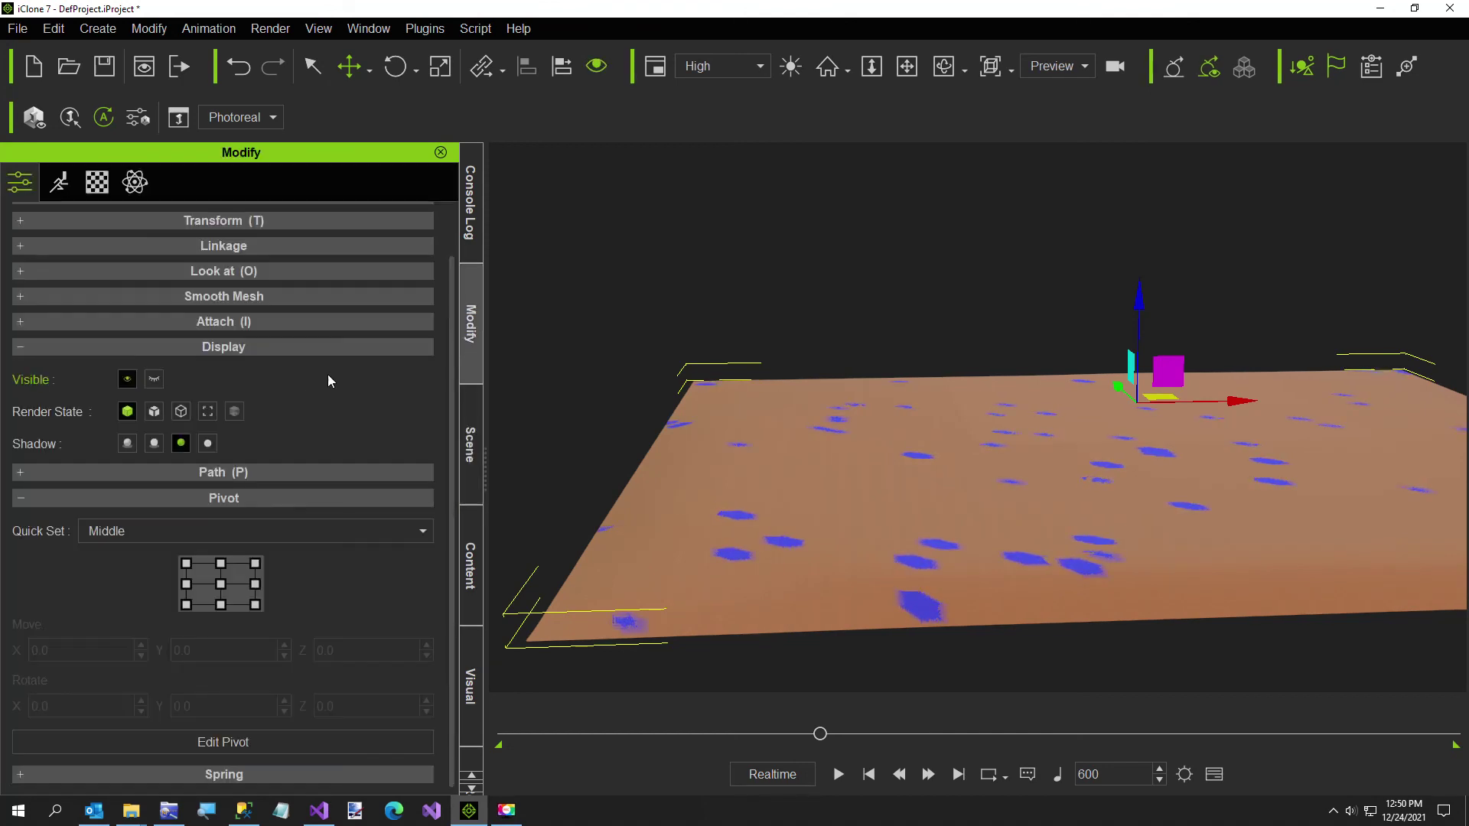
{"action": "left_click", "coordinate": [154, 379]}
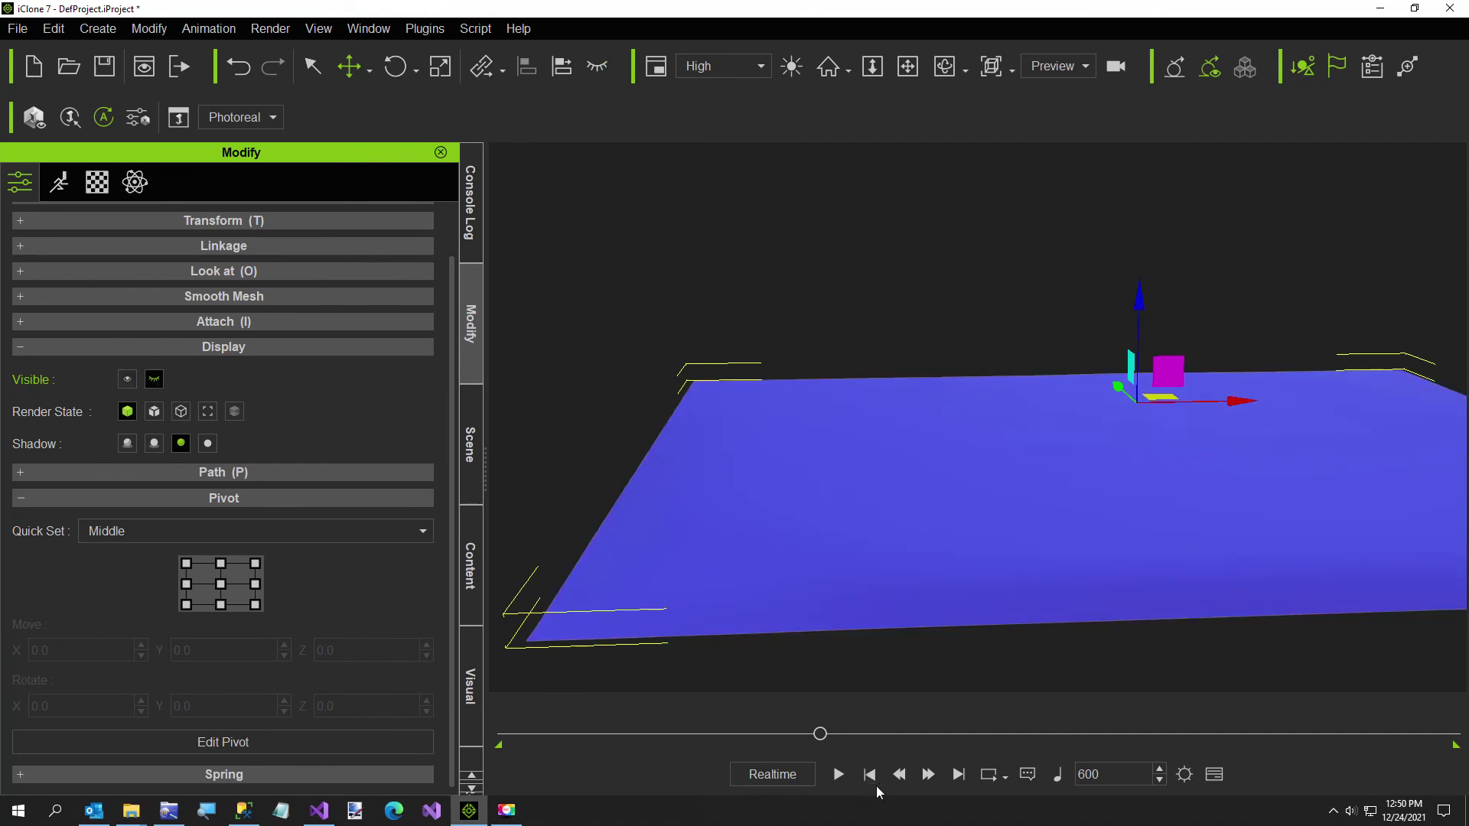
{"action": "left_click", "coordinate": [838, 775]}
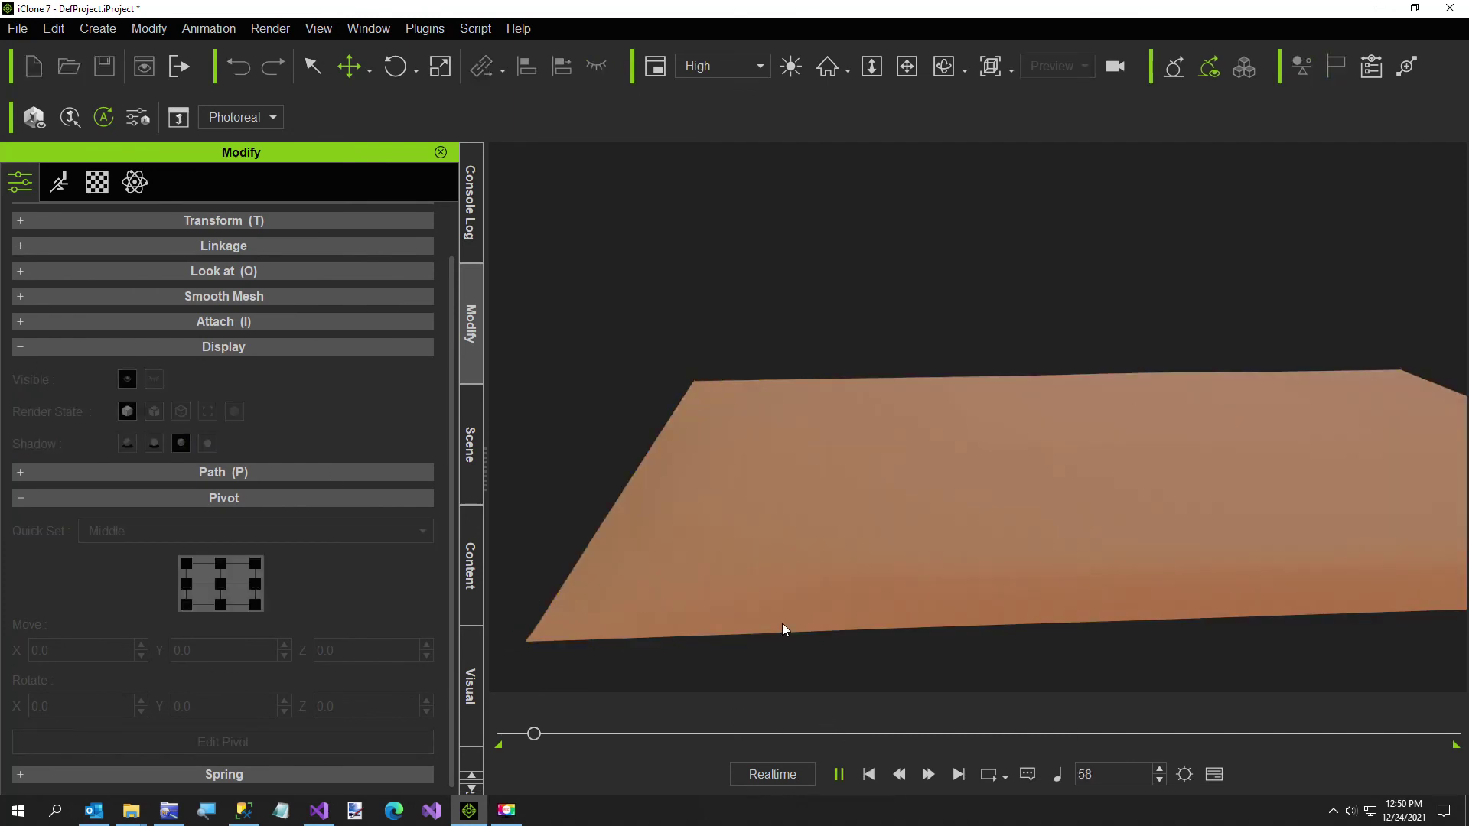